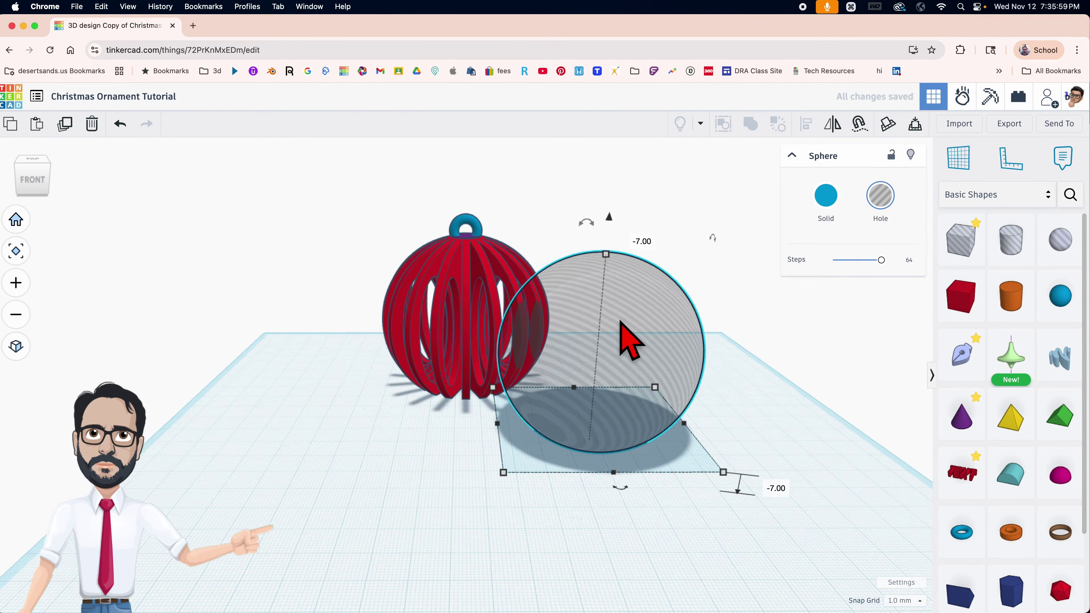
Step: Add a solid box in front of the sphere hole and scale it uniformly to a height of 77 mm
scroll(626, 339, down, 5)
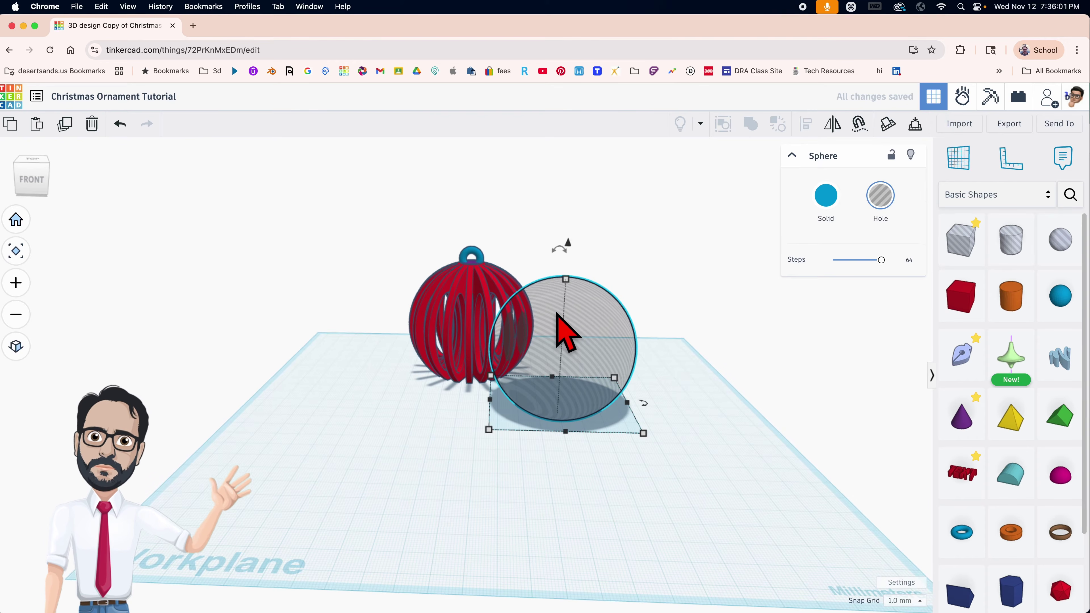
drag(965, 302, 551, 465)
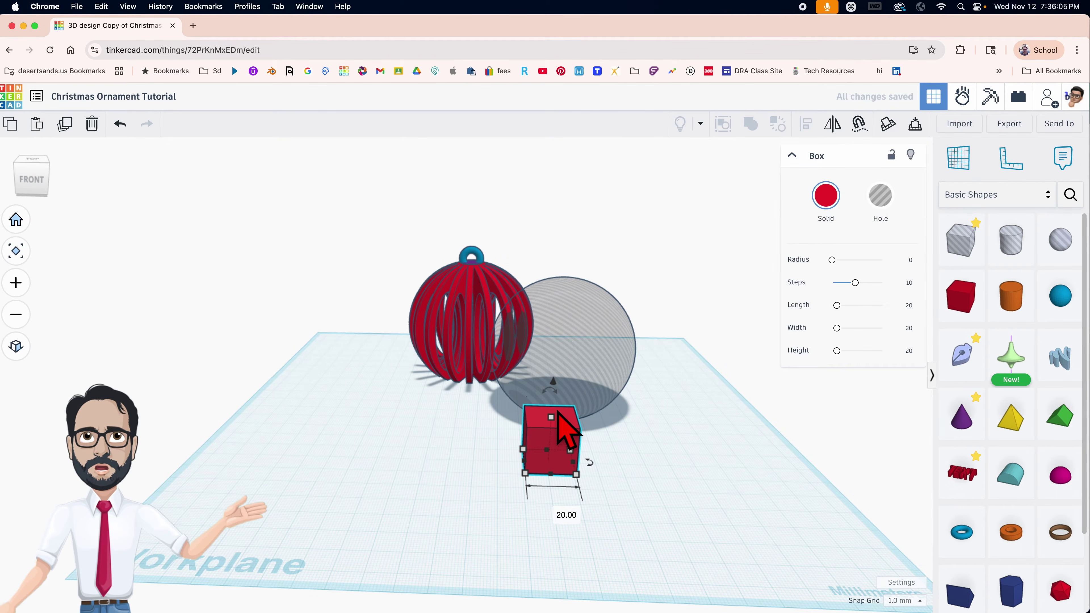
key(shift)
shift+drag(552, 418, 575, 391)
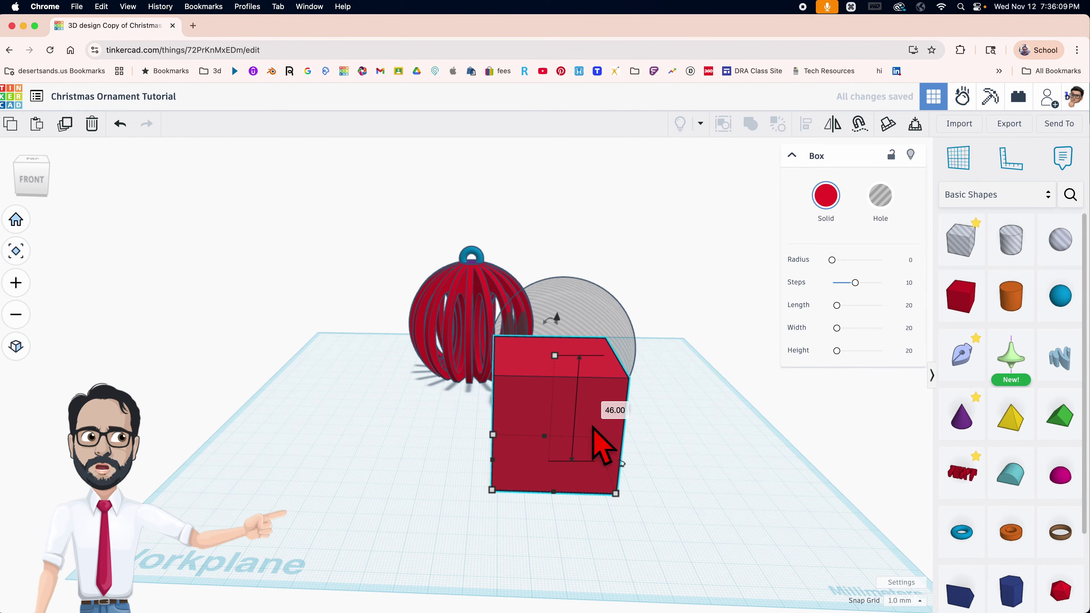
text(77)
key(Return)
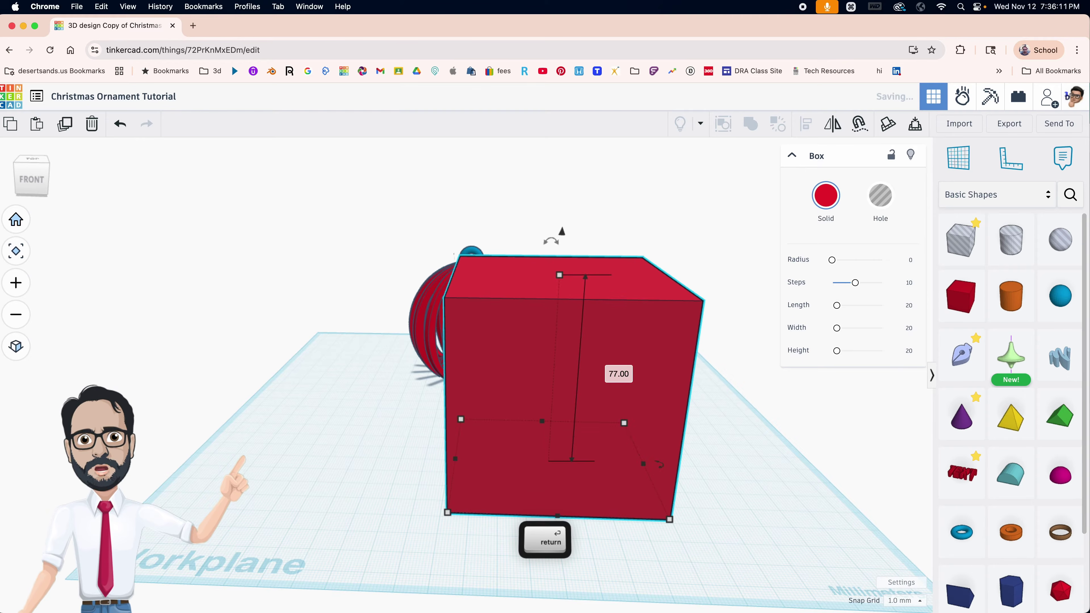
Step: Move the finished sample ornament toward the back corner of the workplane, clear of the box and the sphere hole
right_drag(617, 409, 619, 439)
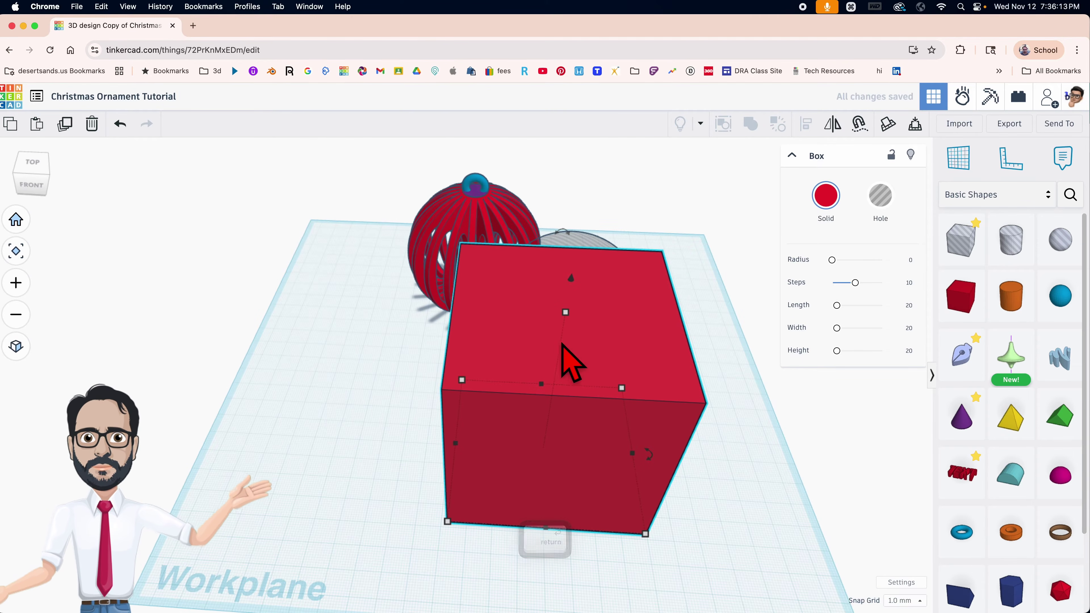
click(506, 228)
right_drag(507, 228, 598, 356)
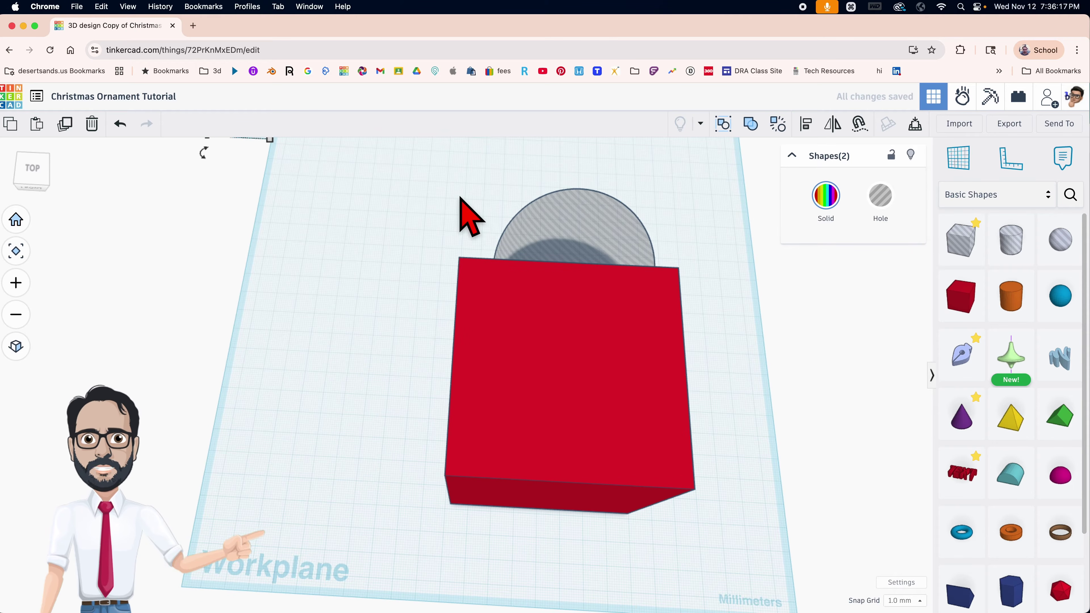
Step: Select the box and the sphere hole and align their centers in both horizontal directions
click(635, 365)
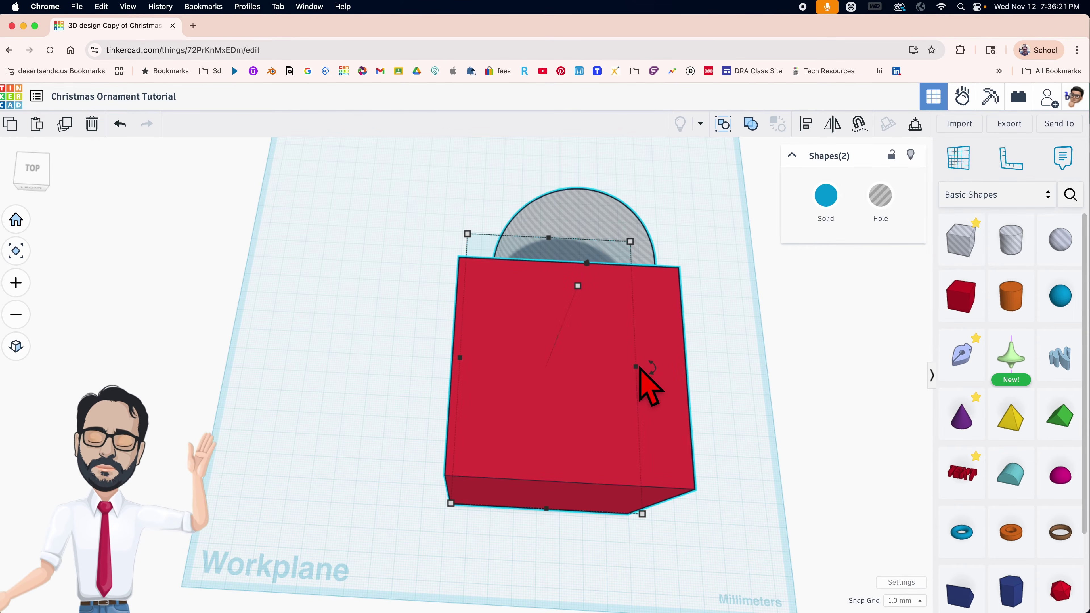
key(l)
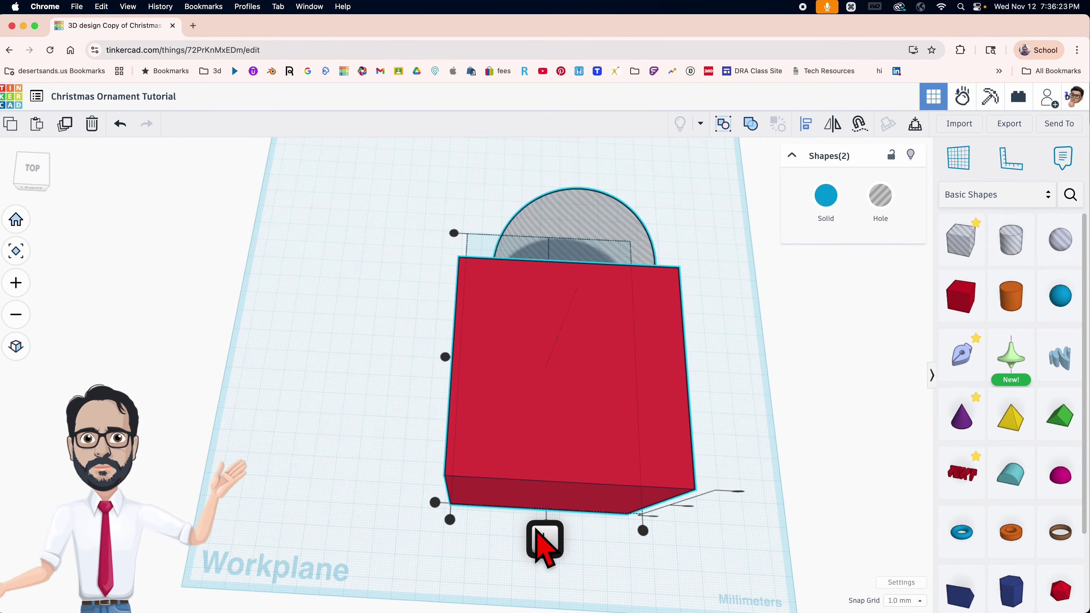
click(444, 356)
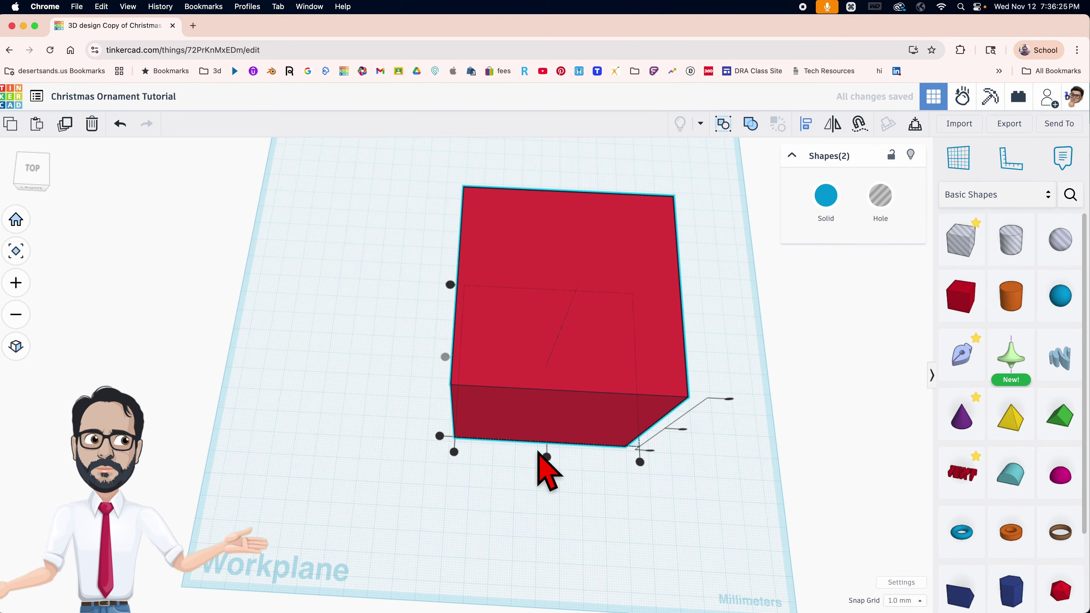
click(547, 456)
Step: Group the box and the sphere hole as a union to cut a spherical cavity inside the box
right_drag(554, 467, 557, 426)
drag(386, 281, 660, 423)
key(super+g)
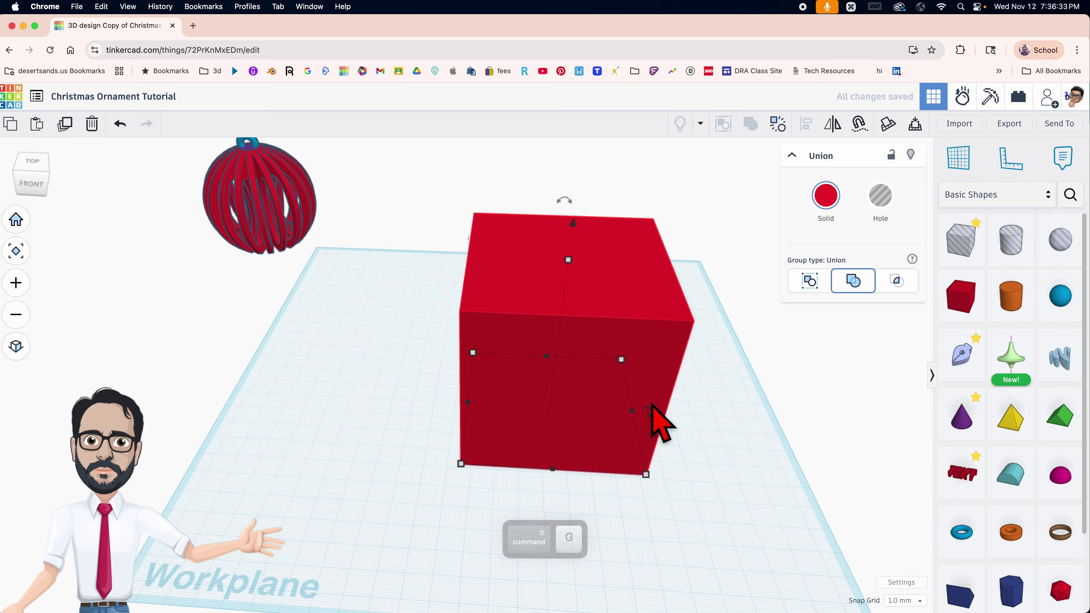
click(724, 377)
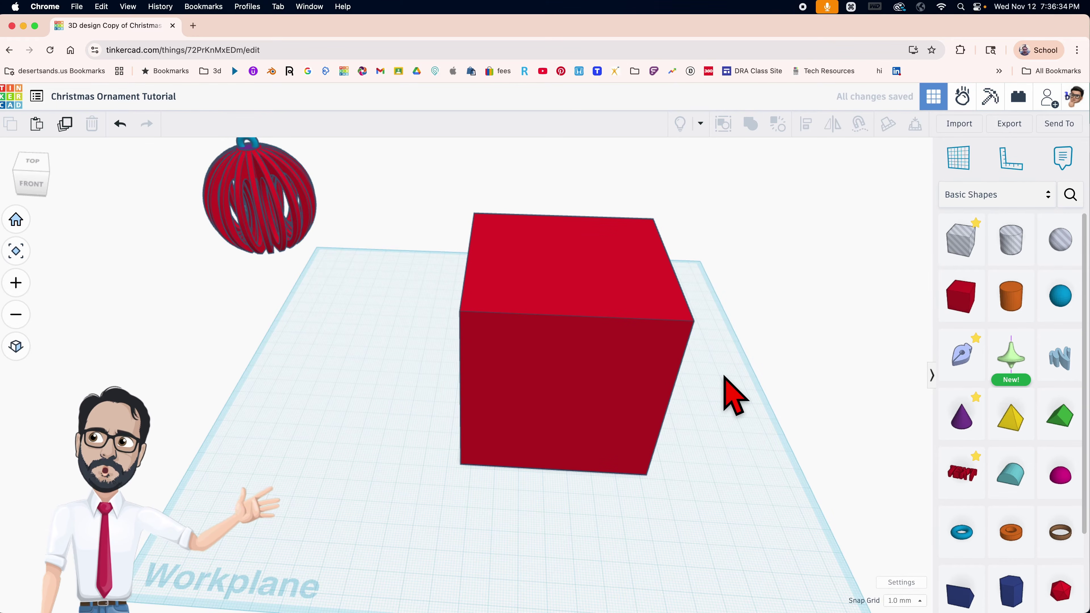
Step: Make the hollowed box transparent and move it about 109 mm left and 12 mm along the workplane
click(567, 315)
key(t)
right_drag(562, 316, 581, 401)
drag(580, 401, 363, 372)
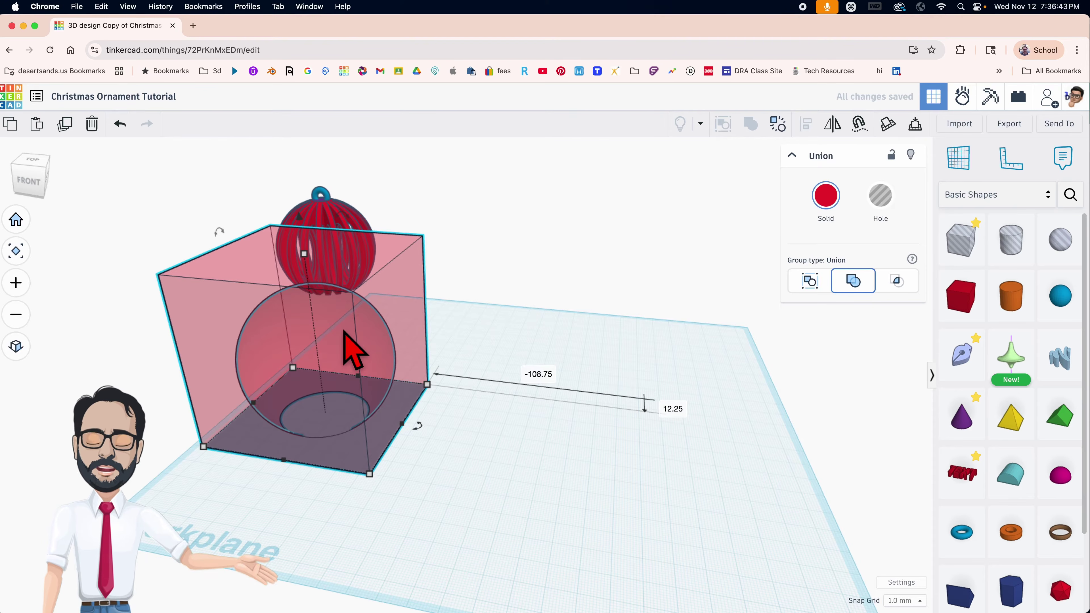
Step: Turn the hollowed box into a hole
click(880, 197)
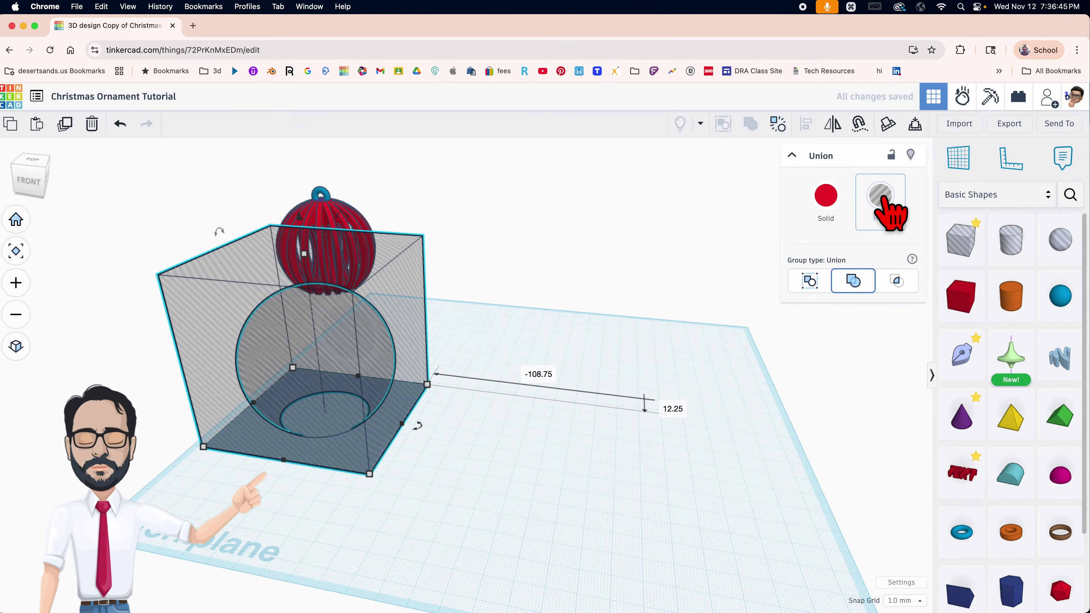
right_drag(341, 377, 415, 370)
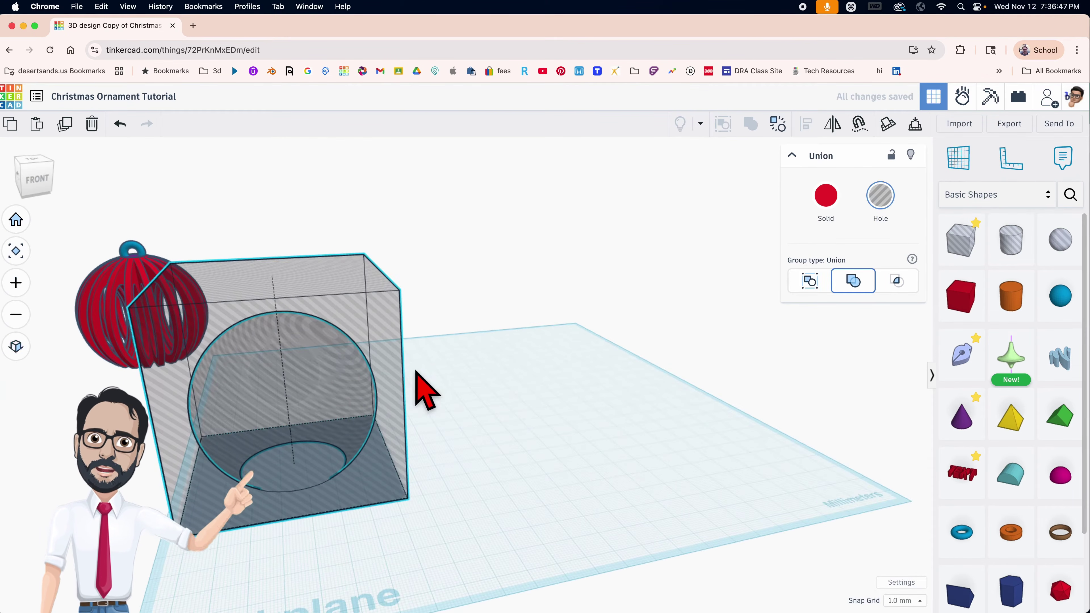
right_drag(516, 382, 572, 360)
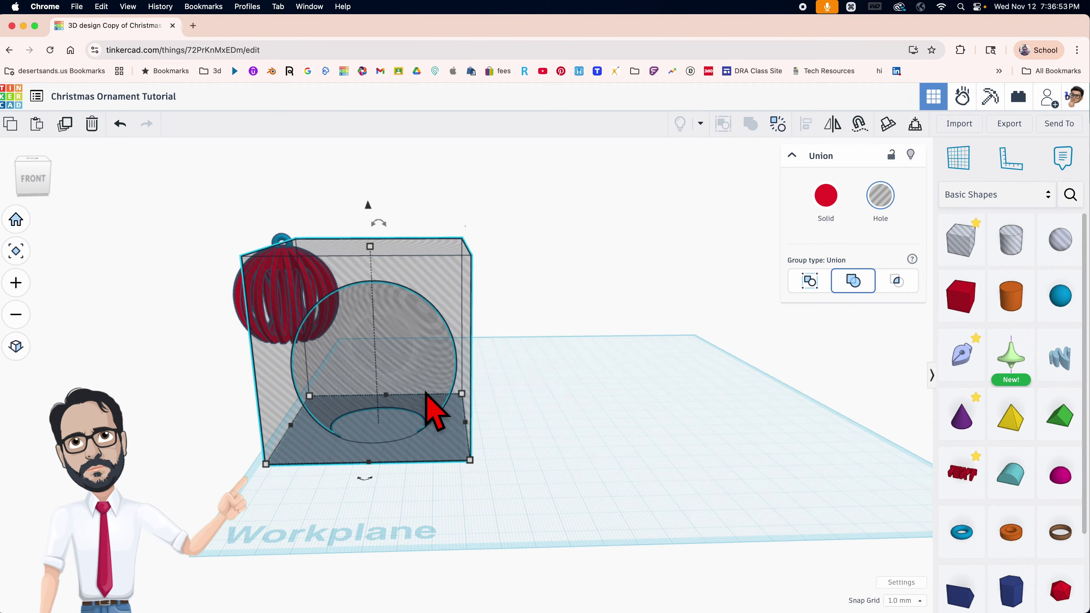
Step: Add a solid box beside the hollowed box and size it 2.8 mm wide, 70 mm long and 70 mm high
drag(961, 296, 633, 434)
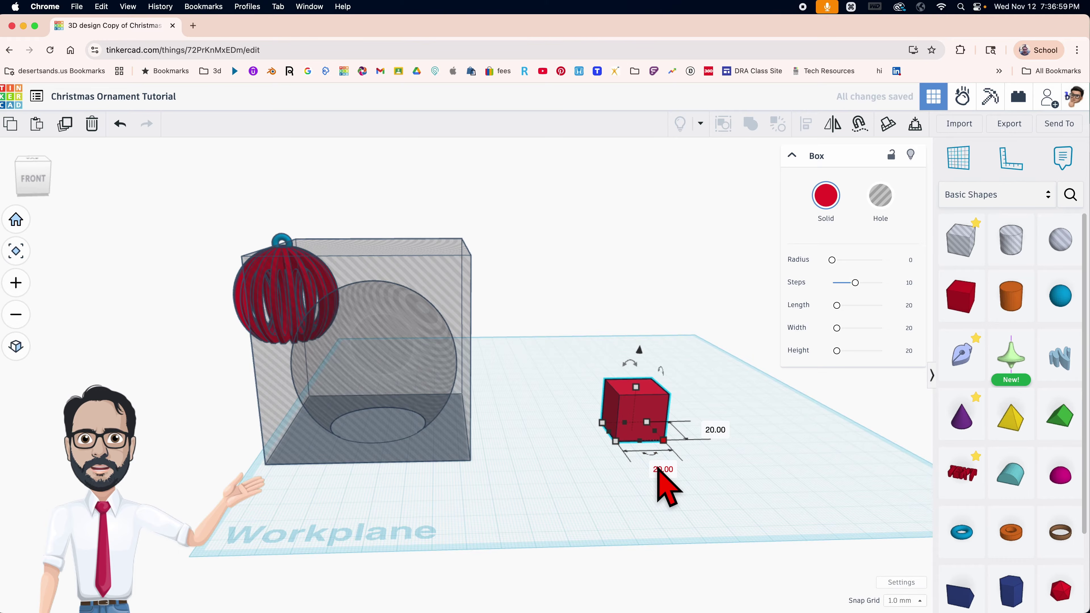
text(2.8)
key(Return)
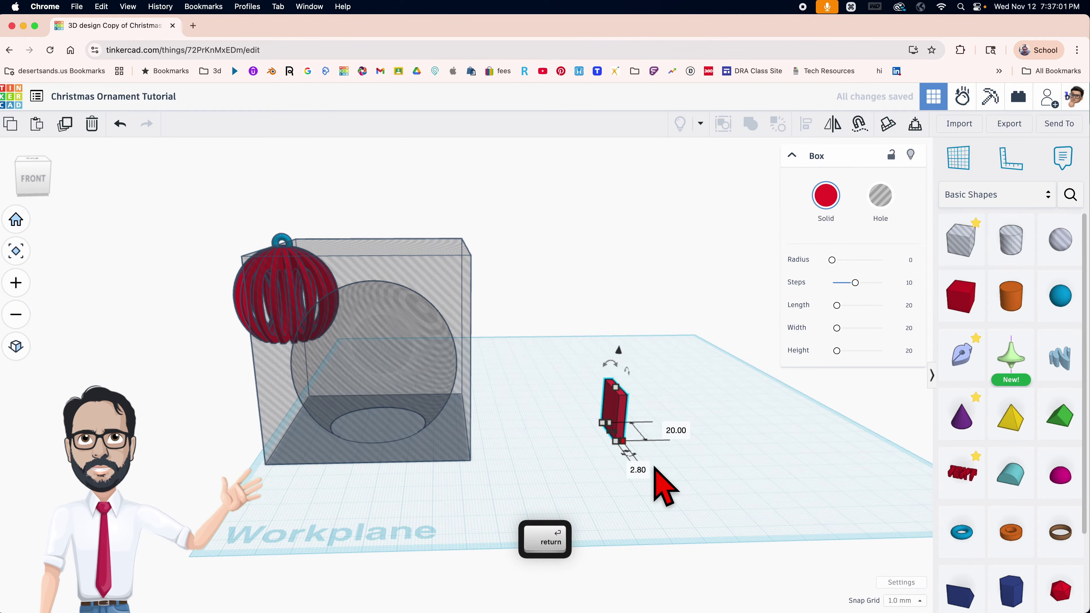
text(70)
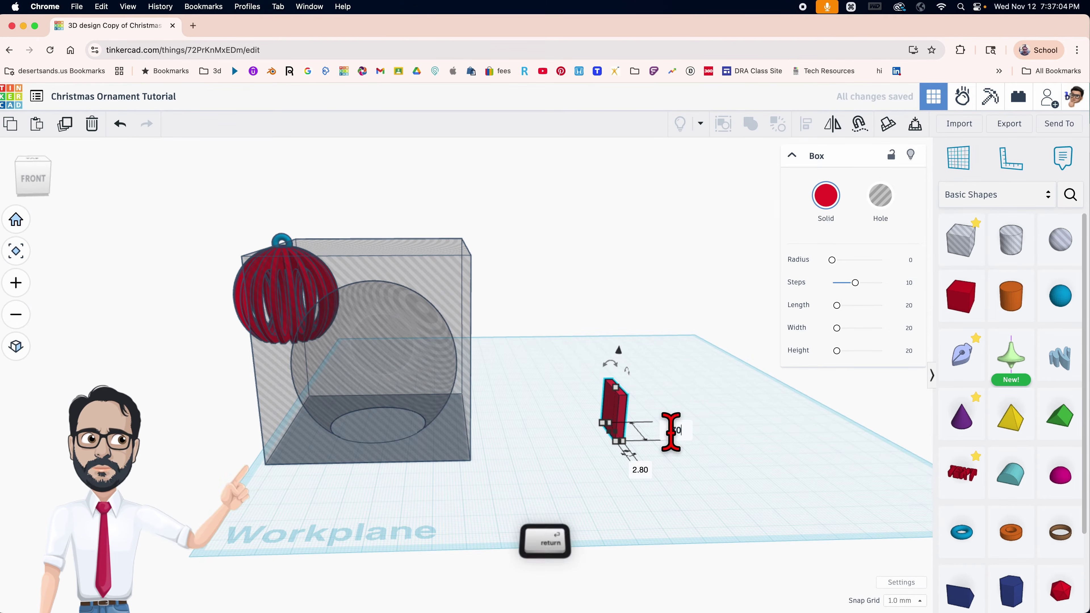
key(Return)
mouse_move(635, 409)
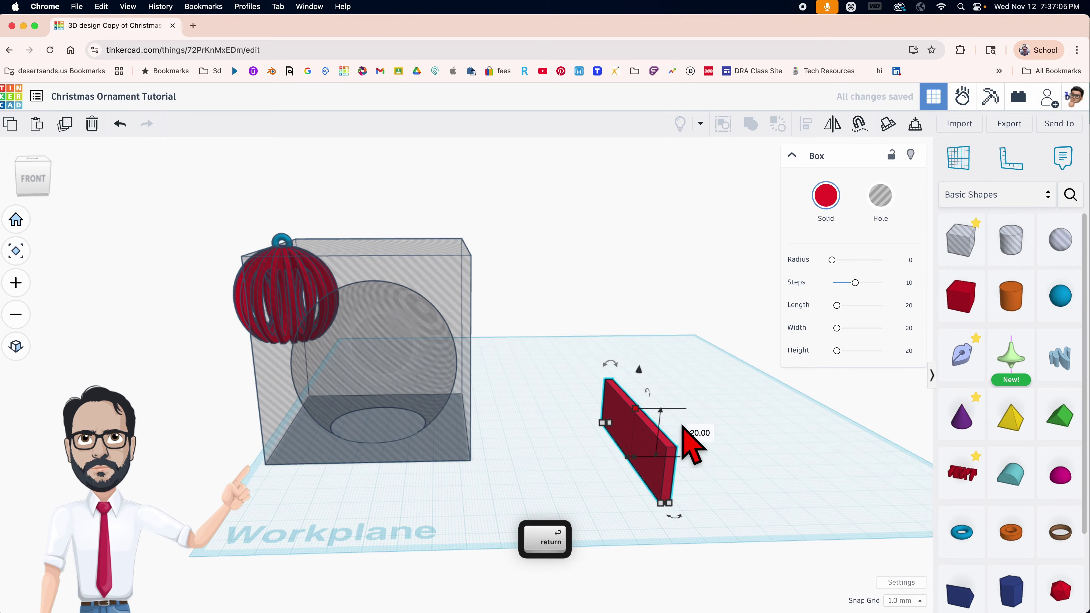
text(70)
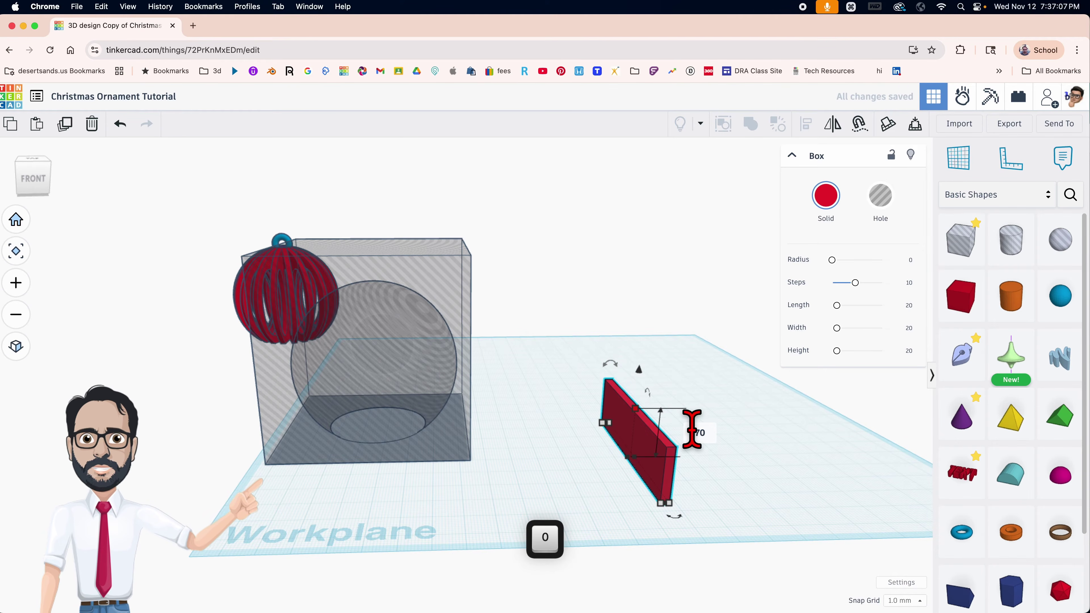
key(Return)
right_drag(698, 438, 631, 434)
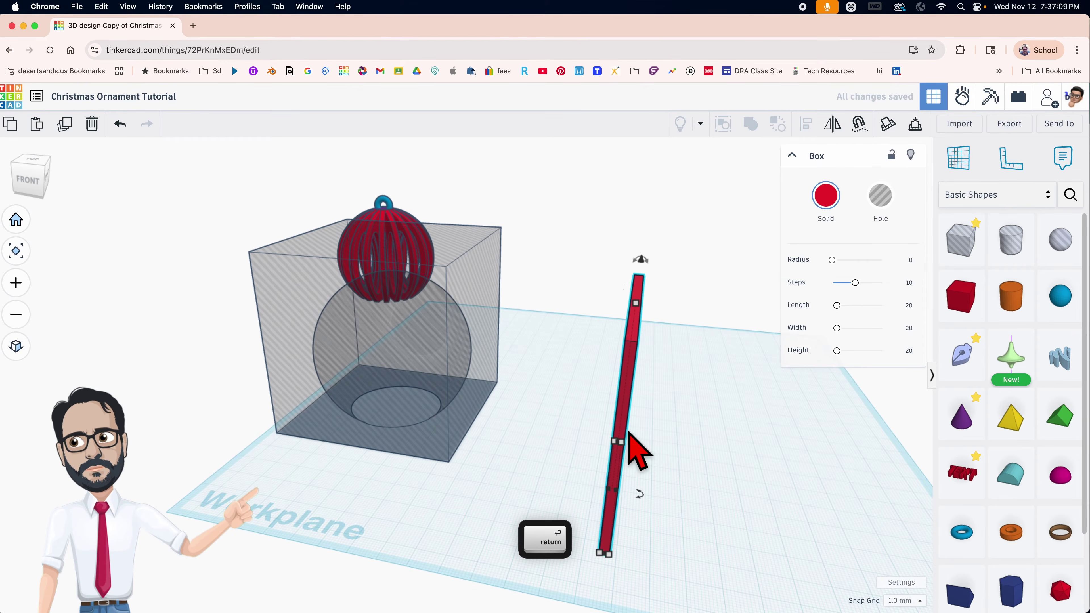
drag(625, 426, 663, 384)
right_drag(683, 396, 566, 384)
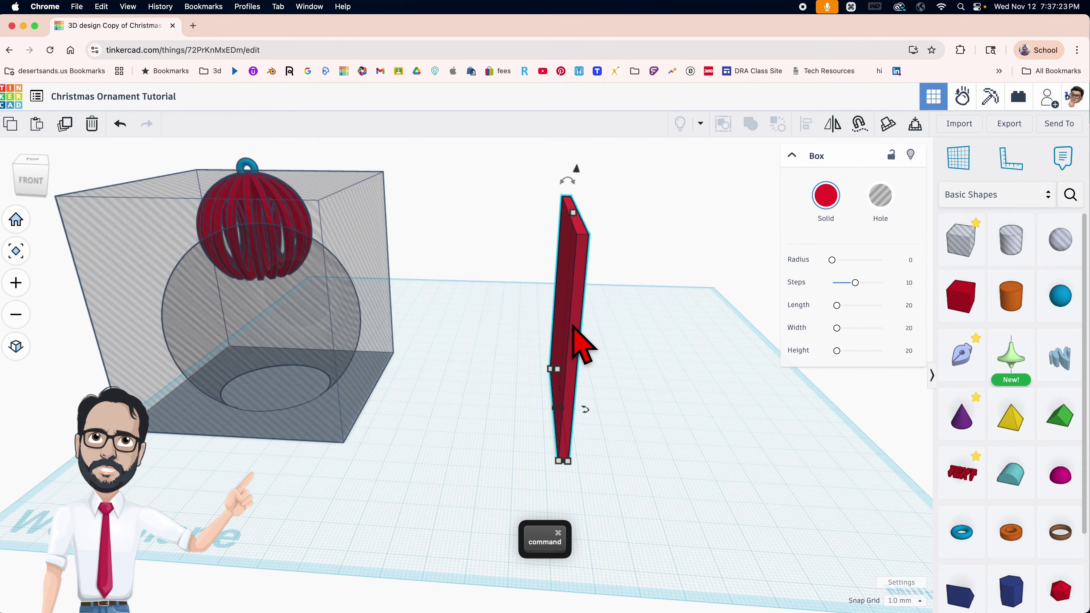
Step: Duplicate the thin slab, rotate the copy about its vertical axis, and repeat the duplication until the fins fill a full circle
key(super+d)
drag(585, 409, 652, 397)
key(super+d)
key(super+d)
key(super+d)
key(super+d)
key(super+d)
key(super+d)
key(super+d)
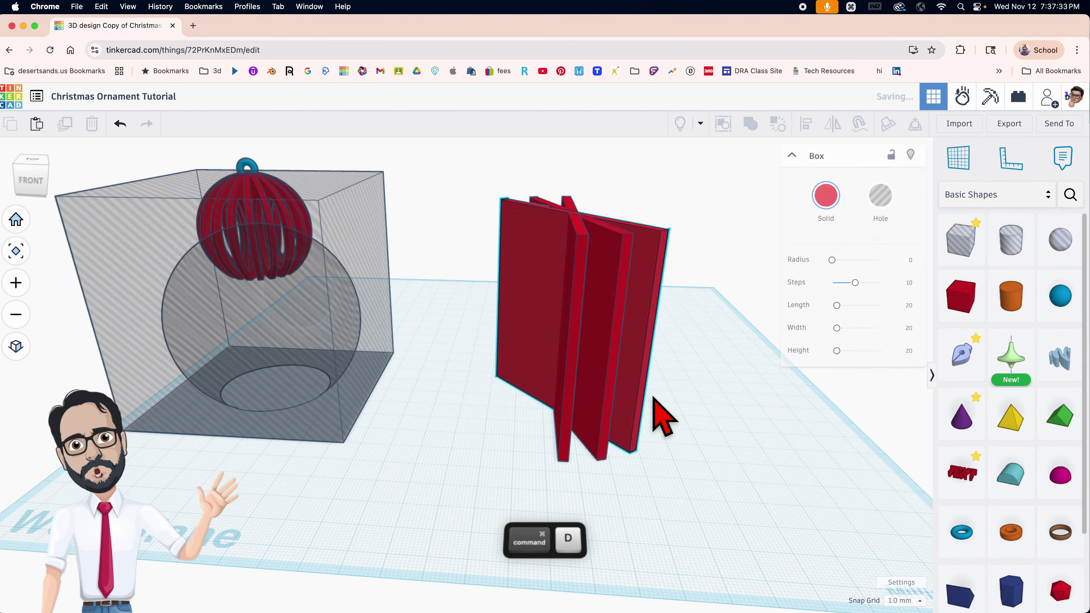
key(super+d)
key(super+d)
key(super+d)
key(super+d)
key(super+d)
key(super+d)
key(super+d)
key(super+d)
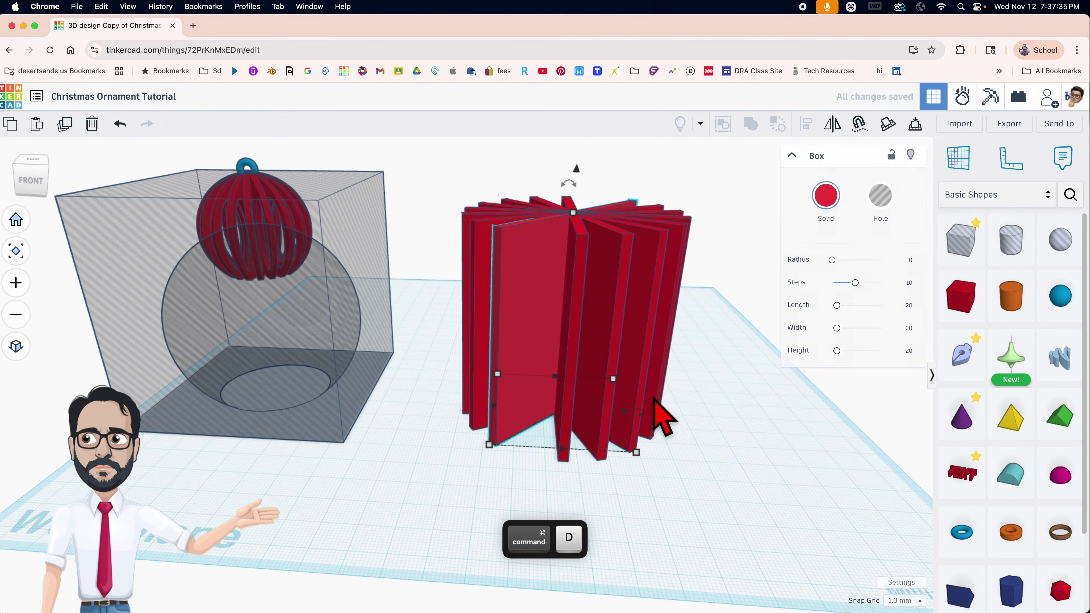
mouse_move(657, 414)
right_down()
mouse_move(676, 457)
mouse_move(642, 402)
mouse_move(642, 418)
mouse_move(648, 391)
mouse_move(648, 413)
right_up()
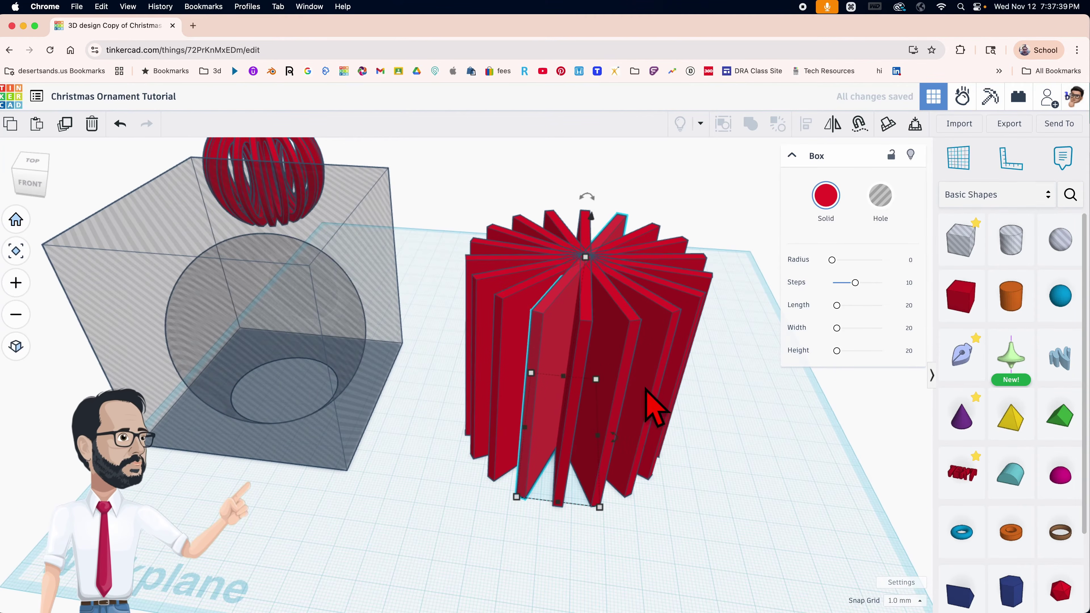
Step: Select all the rotated fins and combine them into a bundle
drag(461, 172, 693, 413)
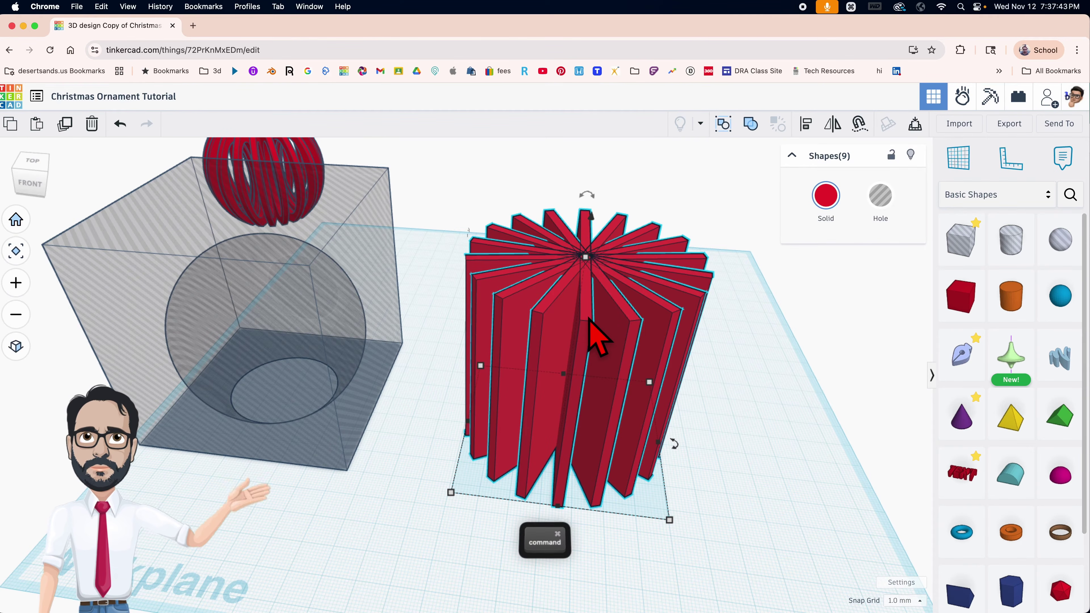
key(super+b)
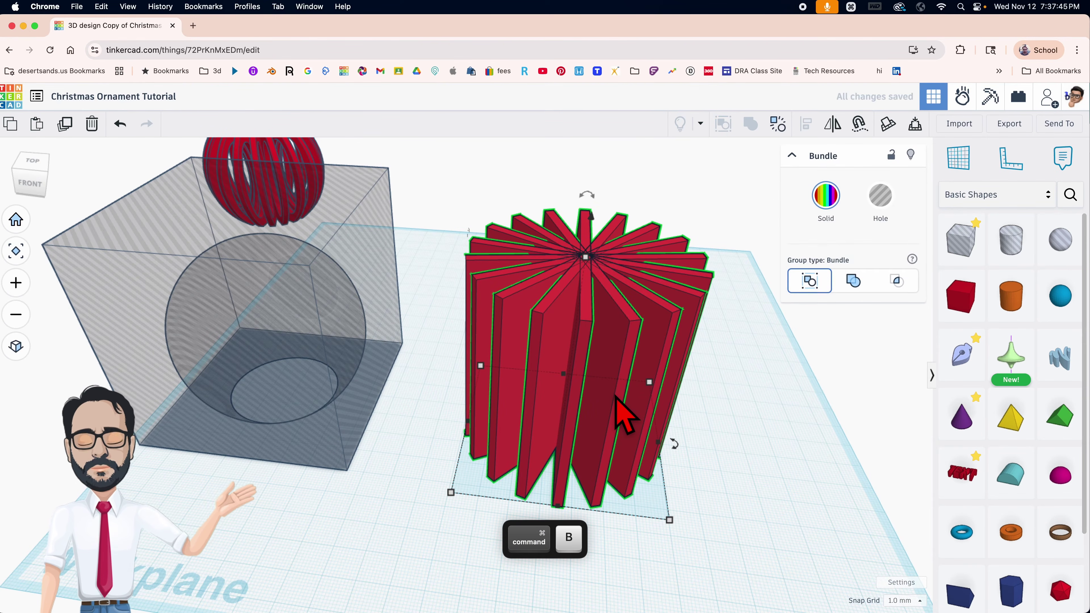
click(744, 425)
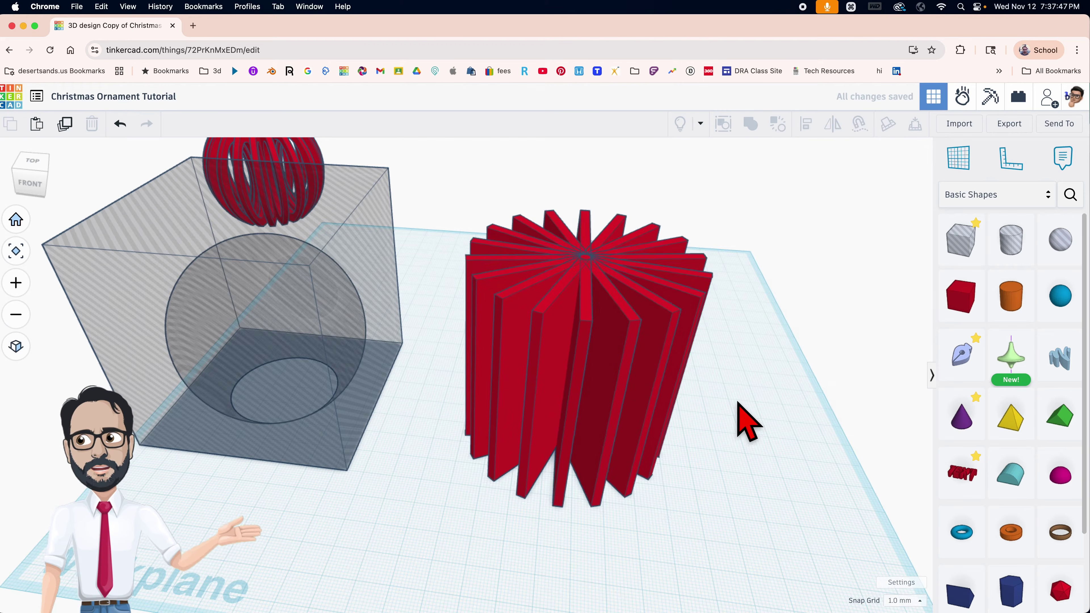
Step: Move the hollowed box hole about 103 mm across and 6 mm along the workplane so it covers the fin bundle
right_drag(742, 419, 657, 389)
drag(657, 389, 631, 394)
drag(409, 345, 684, 379)
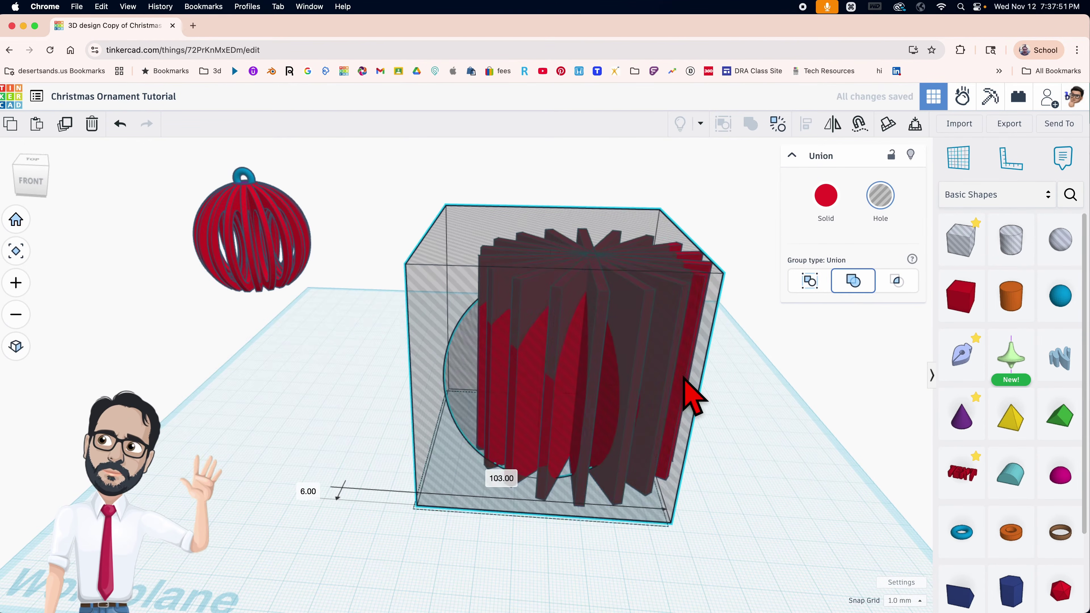
Step: Select the hollowed box hole together with the fin bundle and align their centers horizontally
shift+click(490, 446)
drag(804, 344, 588, 432)
key(l)
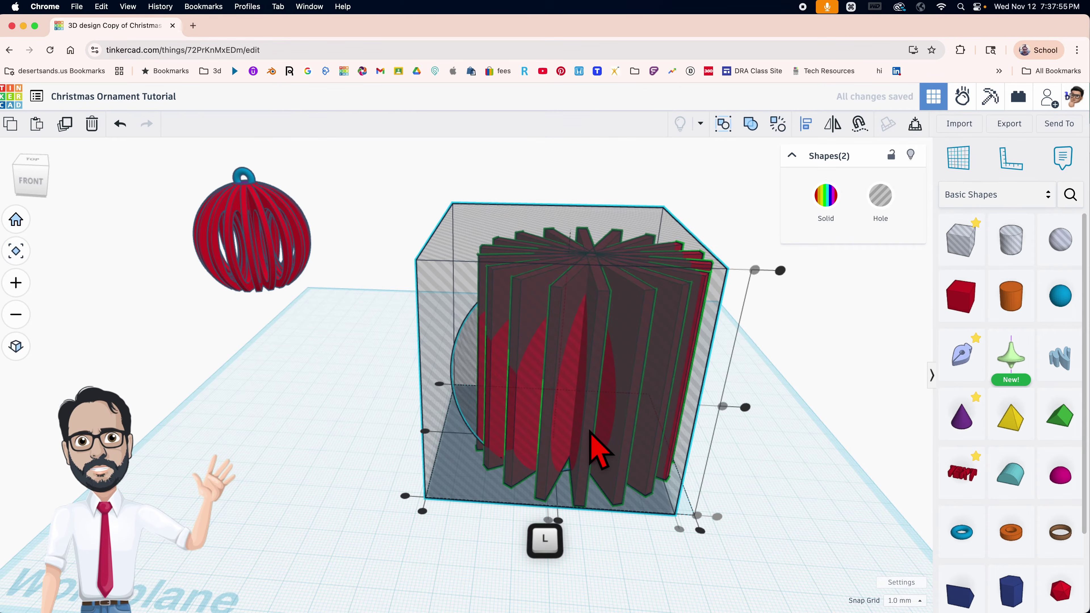
click(559, 519)
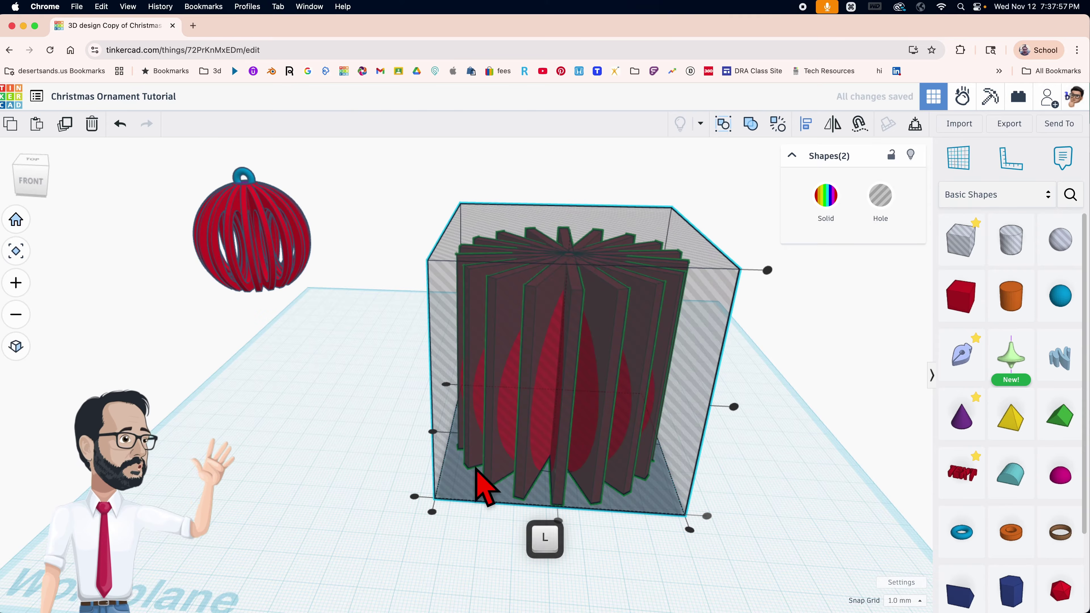
click(378, 422)
right_drag(365, 419, 364, 365)
Step: Group the hollowed box hole with the fins to cut a ribbed sphere, and move it about 42 mm left and 17.5 mm forward
drag(375, 259, 574, 463)
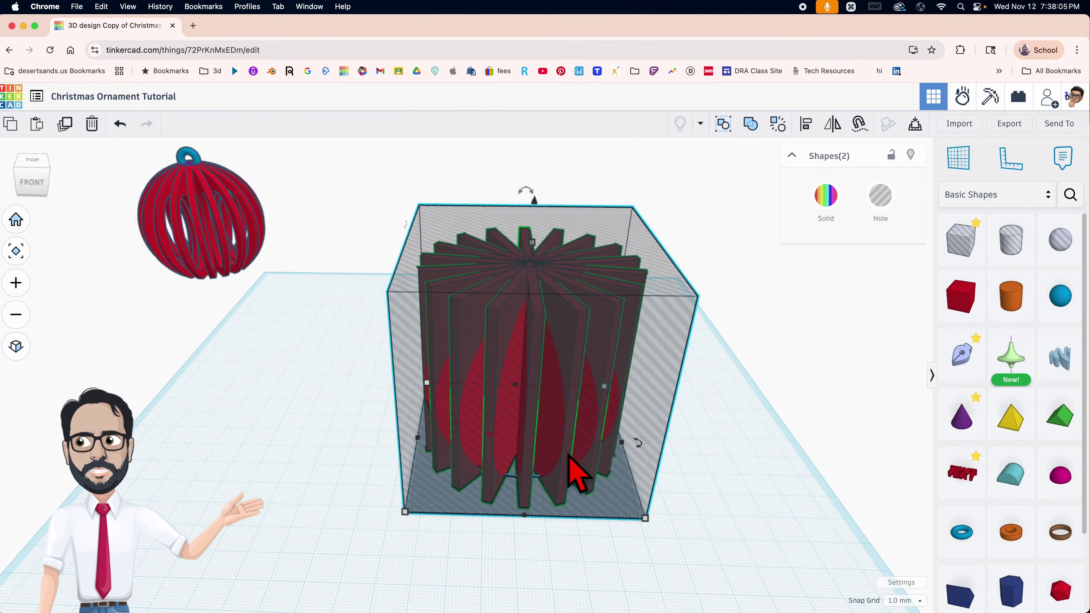
key(super+g)
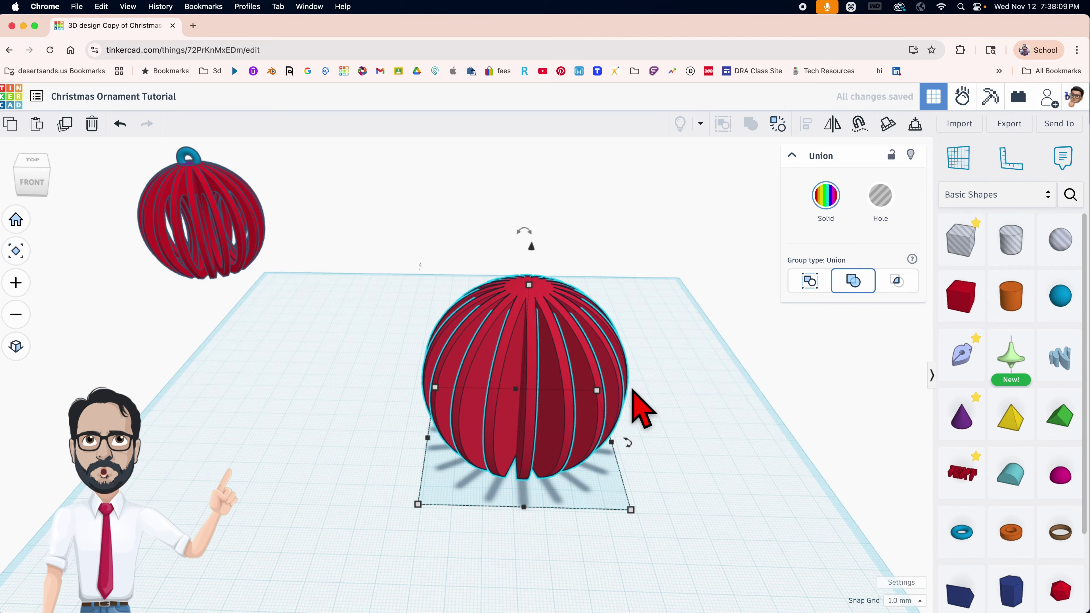
right_drag(583, 365, 551, 338)
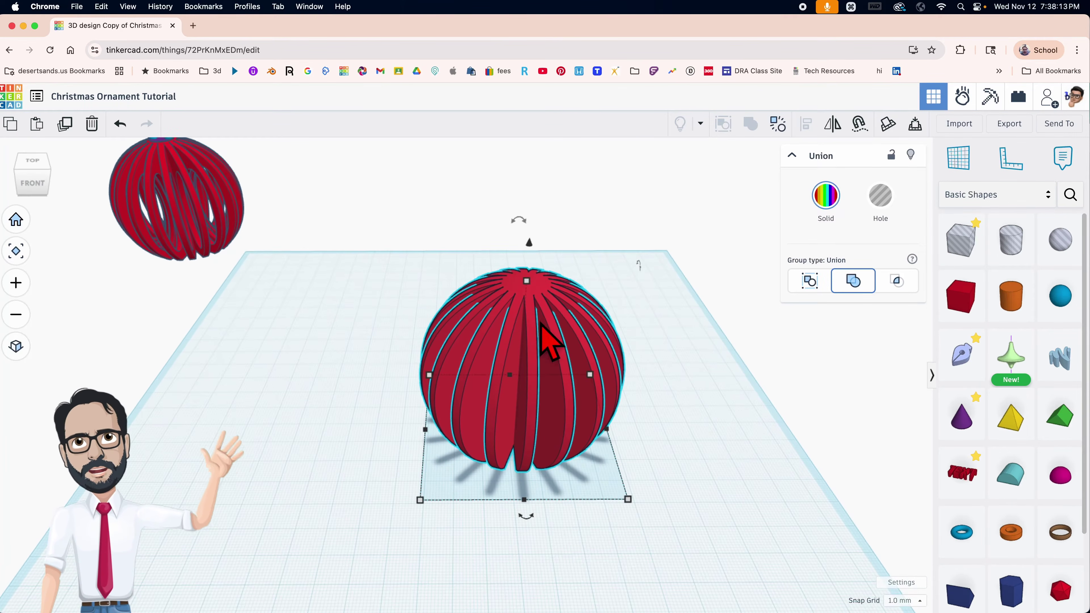
drag(540, 304, 398, 316)
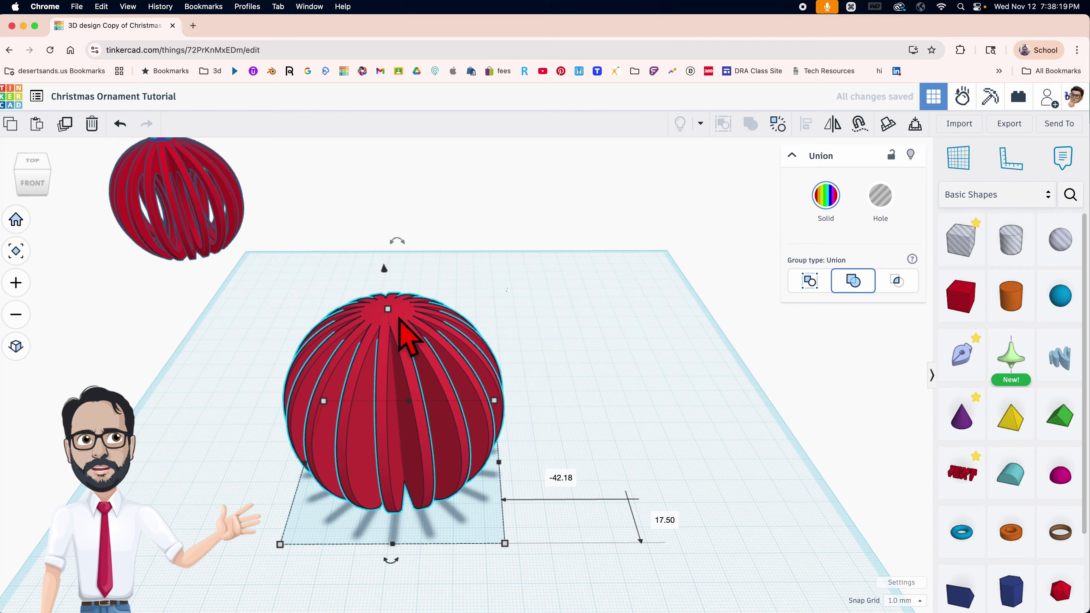
Step: Add a torus beside the ribbed sphere with radius 15, tube 7.5, 64 sides and 128 steps
drag(965, 532, 603, 423)
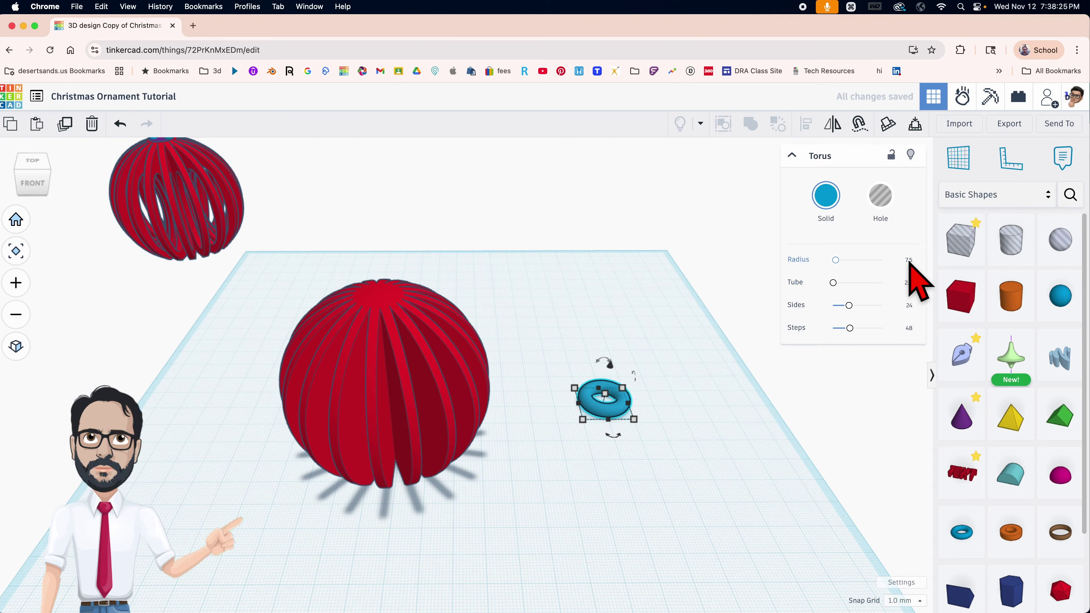
key(Return)
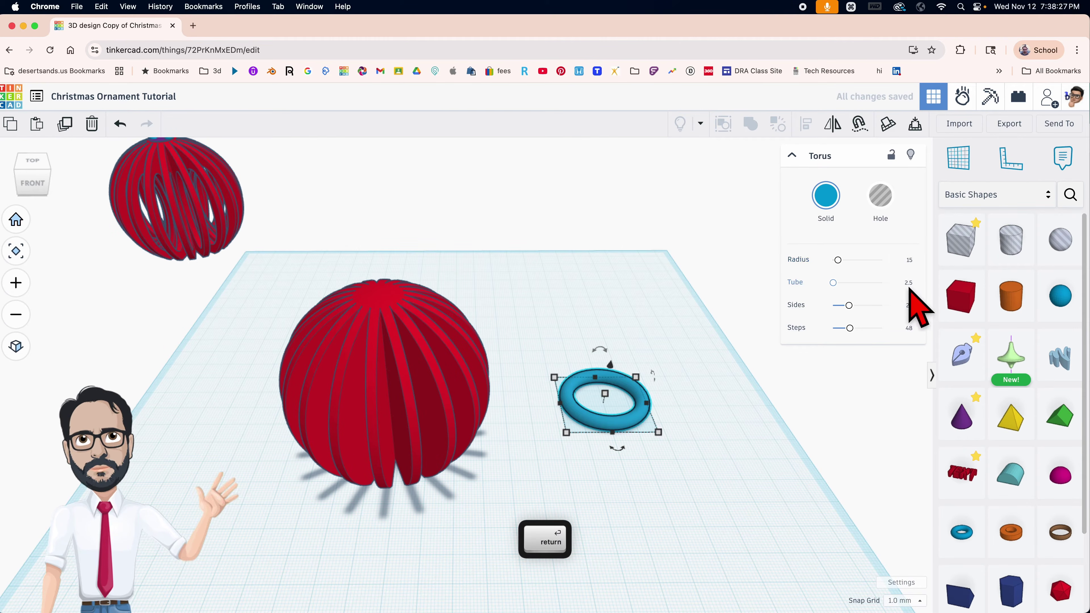
text(7.5)
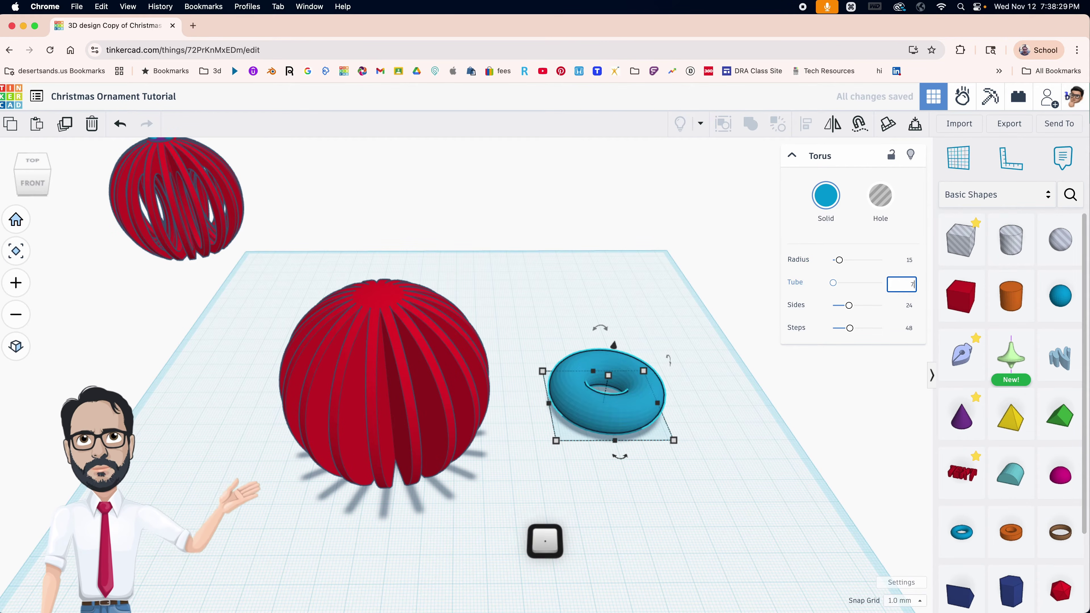
drag(849, 306, 932, 340)
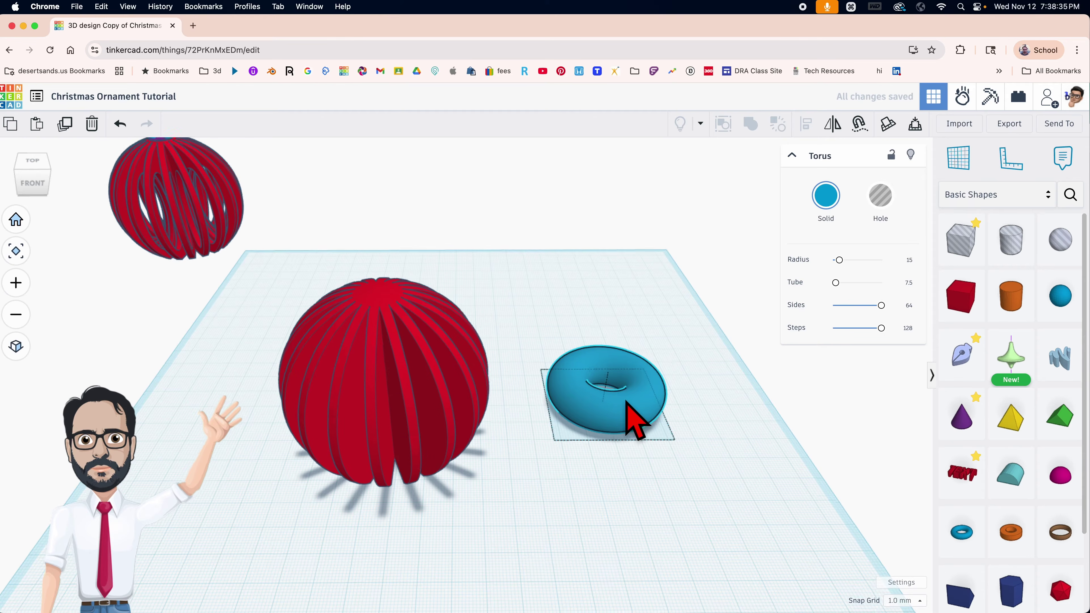
Step: Resize the torus to 60.32 mm wide, 60.32 mm deep and 45 mm high
key(f)
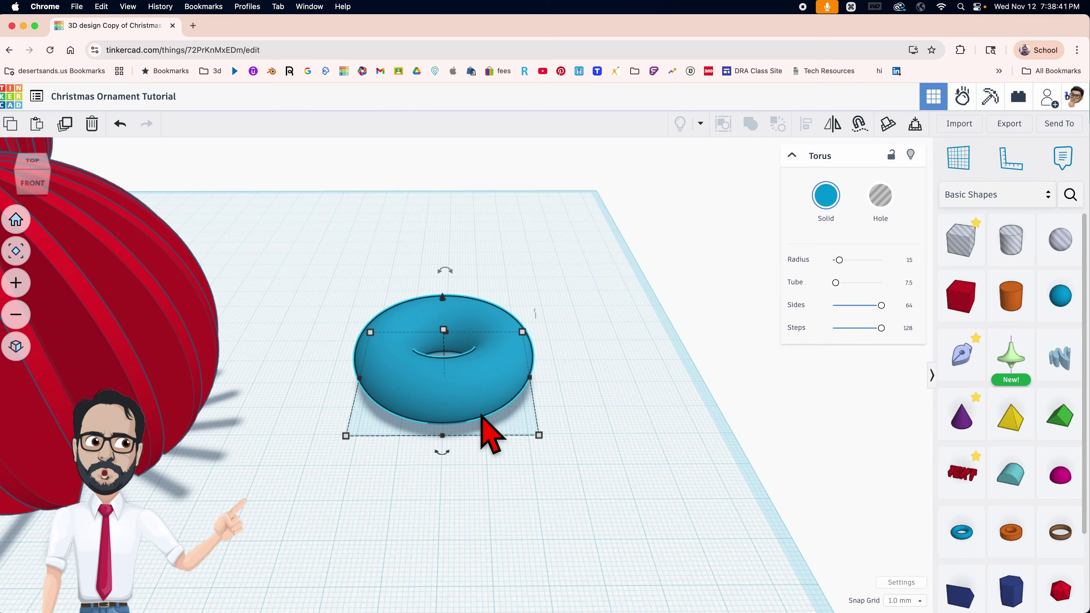
mouse_move(537, 434)
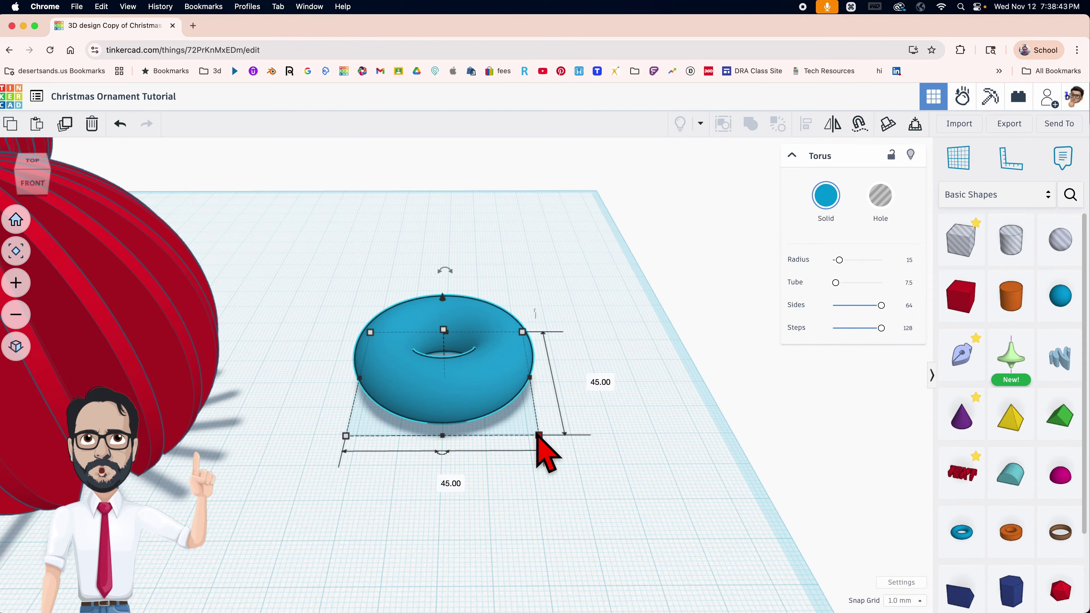
text(60.32)
key(Return)
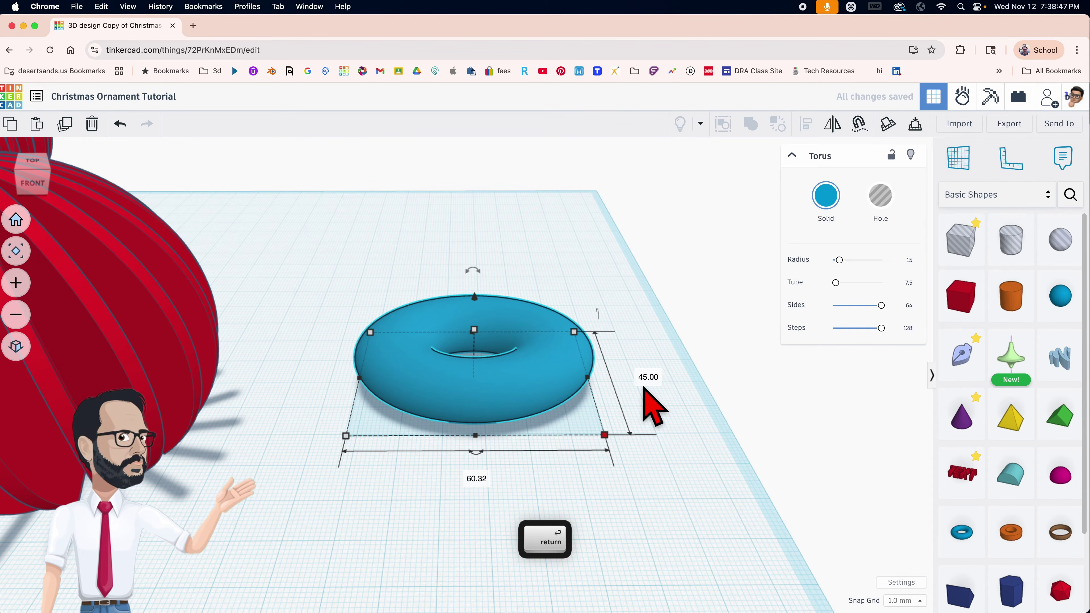
text(60.3)
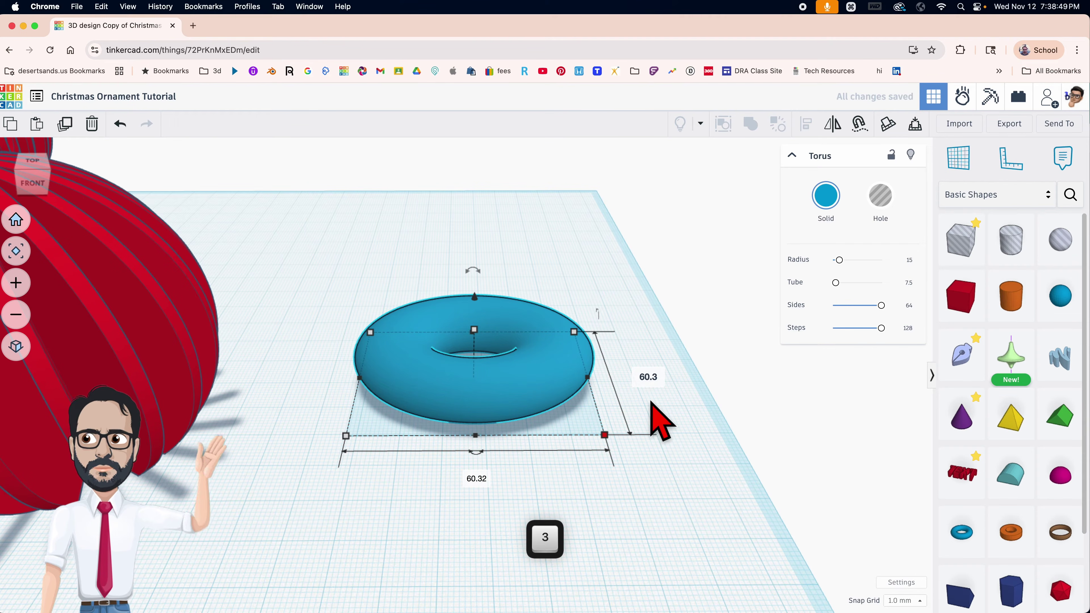
text(2)
key(Return)
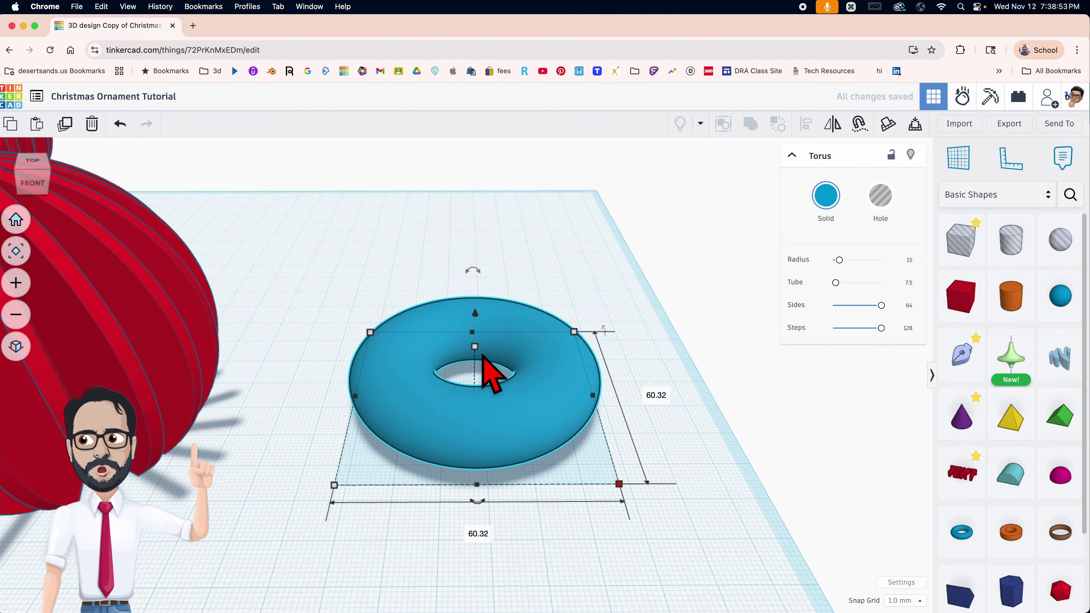
mouse_move(474, 346)
text(45)
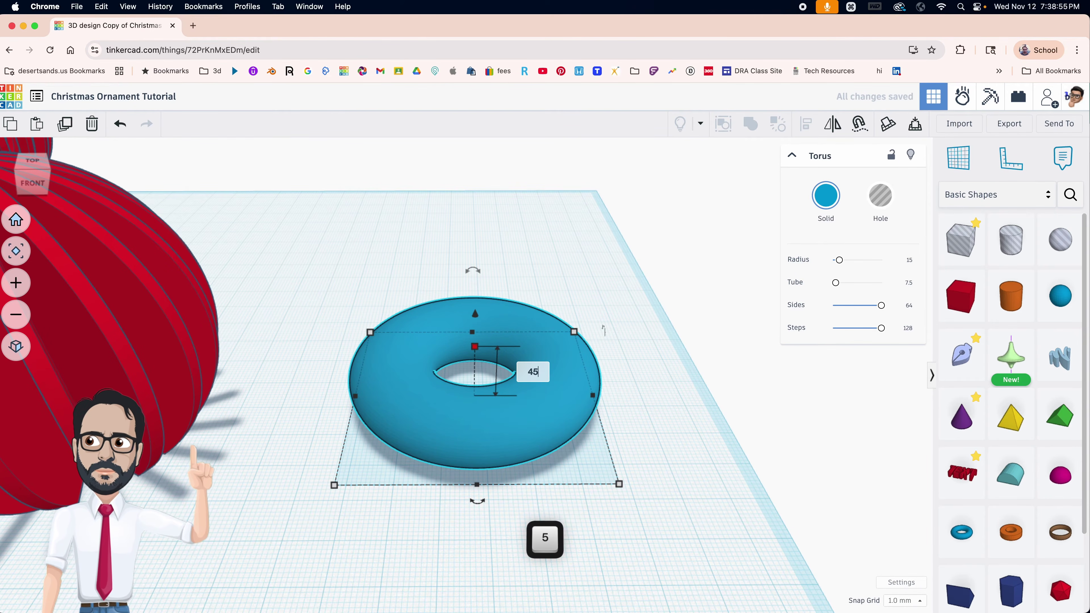
key(Return)
Step: Raise the torus 5 mm above the workplane and turn it into a hole
scroll(541, 390, down, 2)
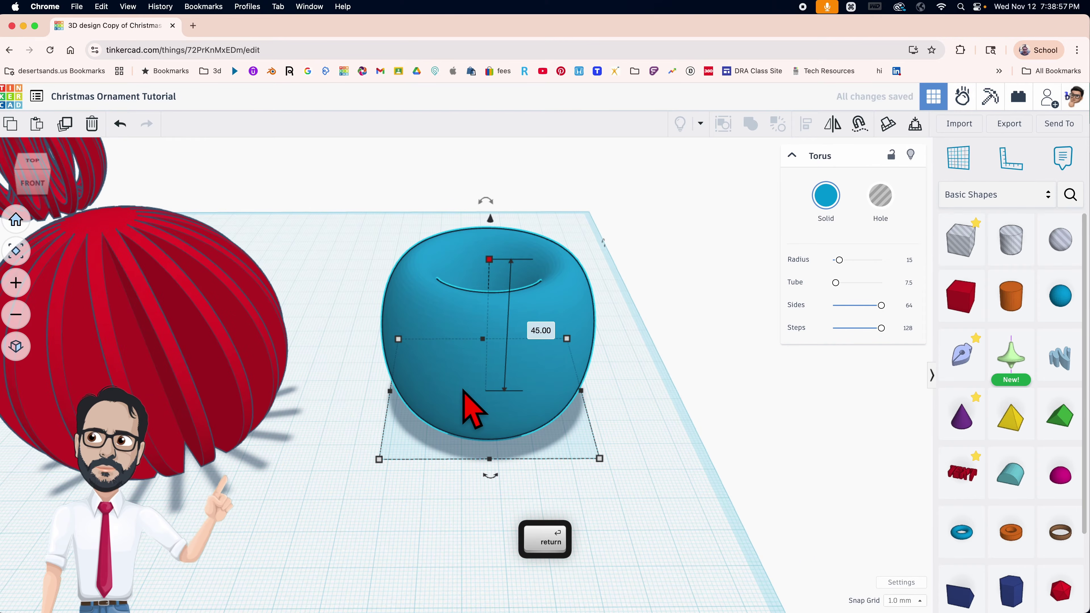
right_drag(470, 409, 493, 386)
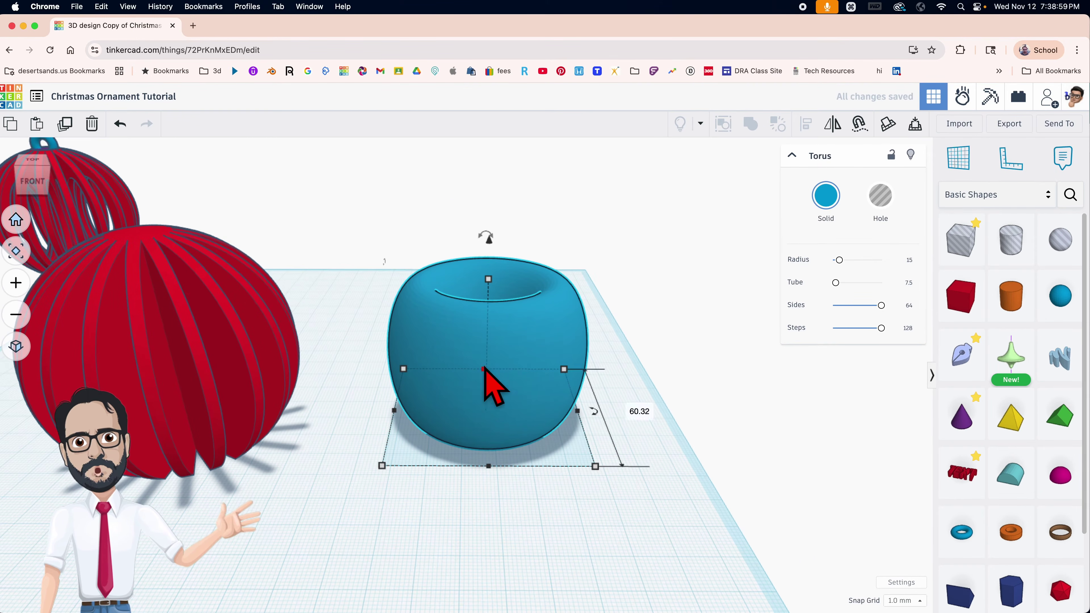
drag(490, 240, 489, 220)
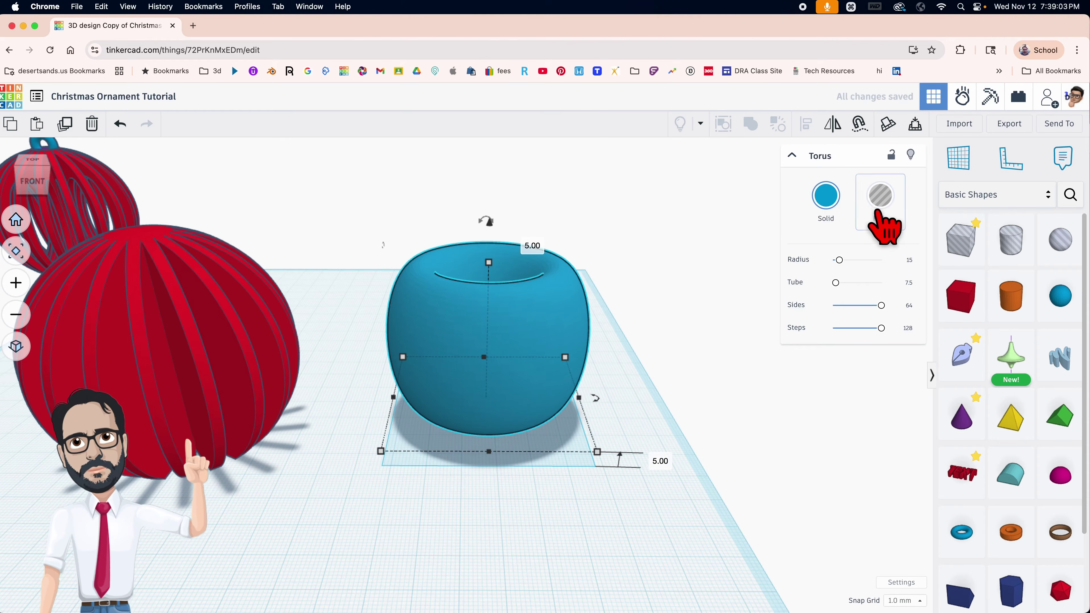
click(880, 197)
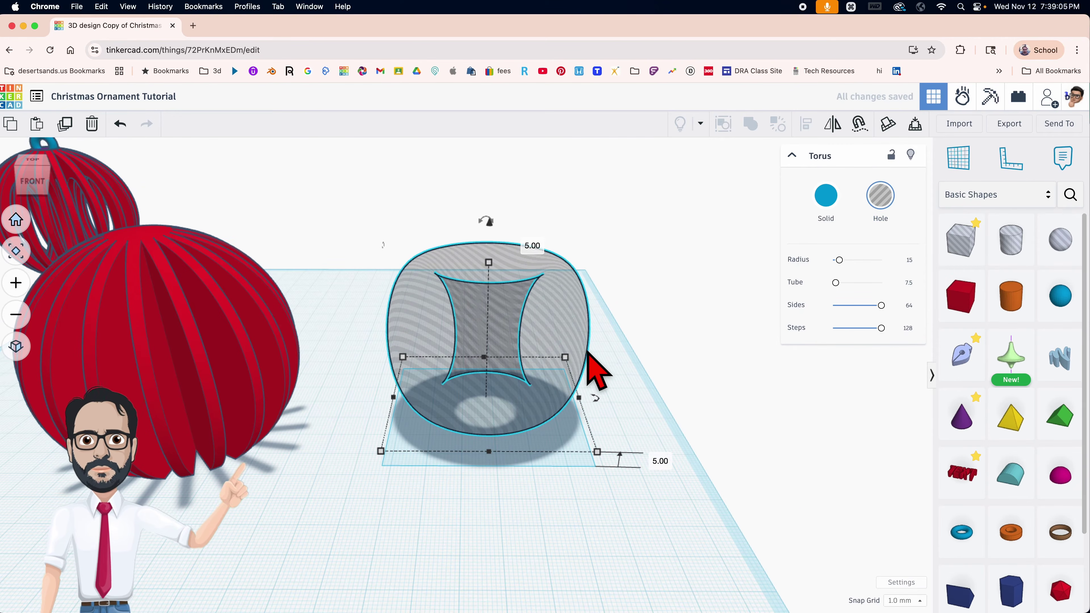
Step: Move the ribbed sphere across the workplane so it encloses the torus hole
middle_drag(587, 352, 702, 331)
drag(398, 347, 748, 335)
middle_drag(748, 332, 654, 342)
Step: Select the ribbed sphere with the torus hole and align their centers in both horizontal directions
drag(676, 227, 457, 417)
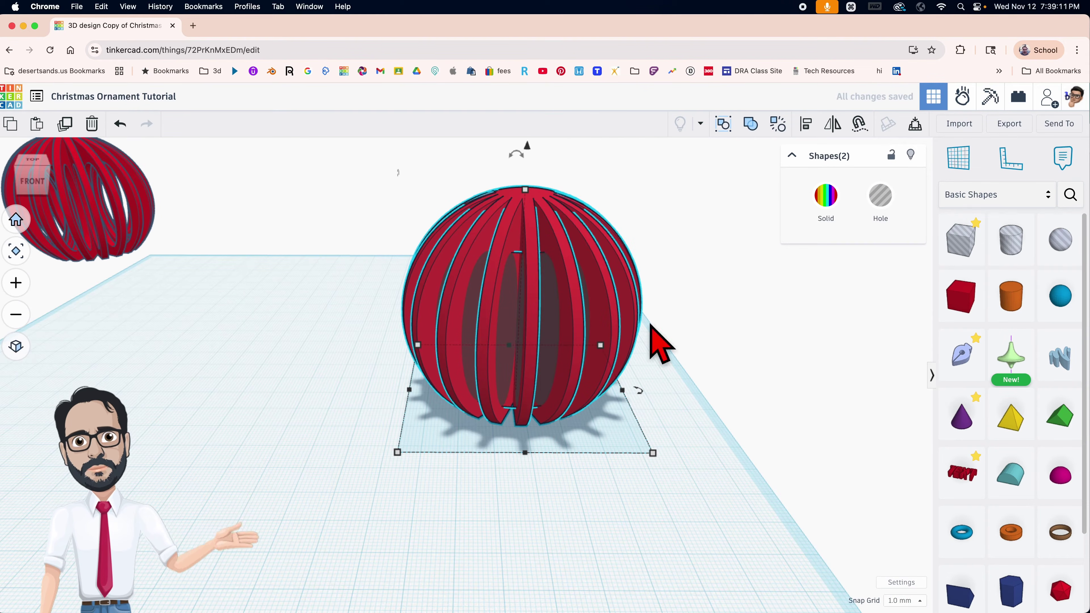
key(l)
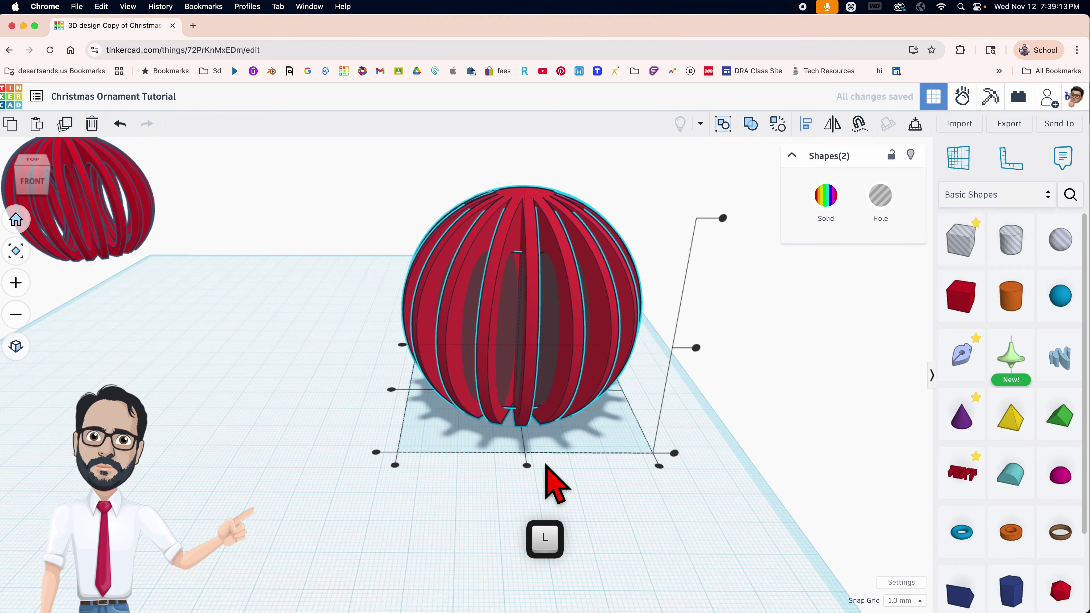
click(527, 464)
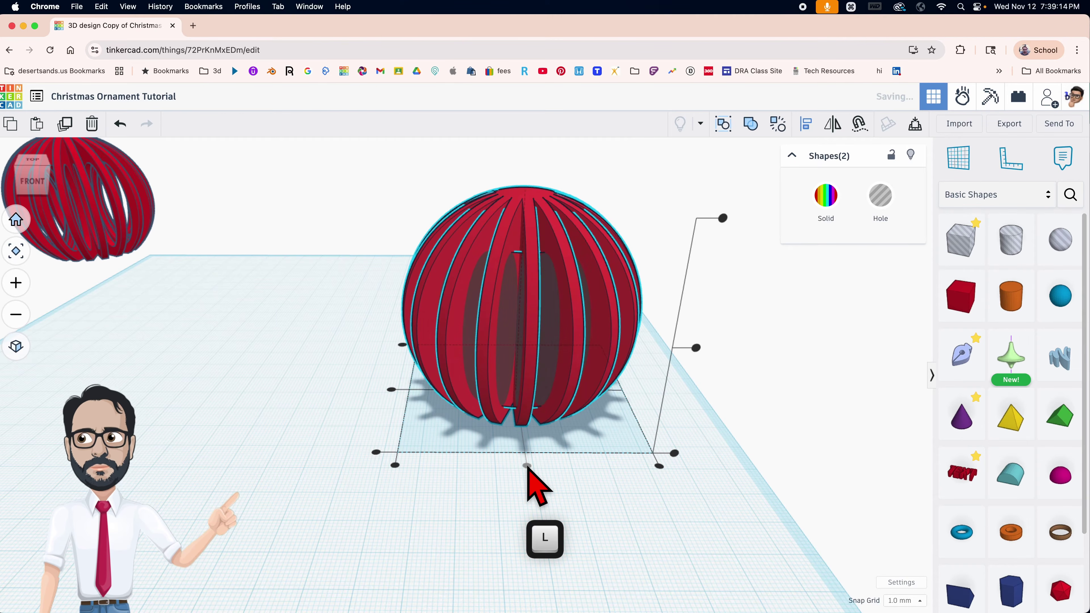
click(392, 389)
right_drag(425, 403, 590, 422)
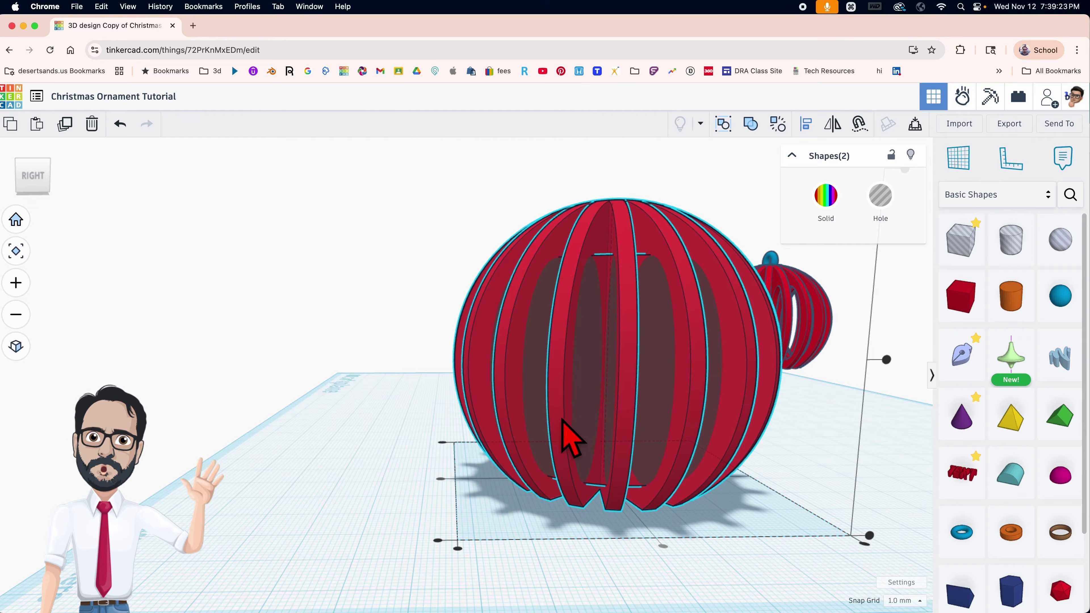
right_drag(575, 283, 635, 433)
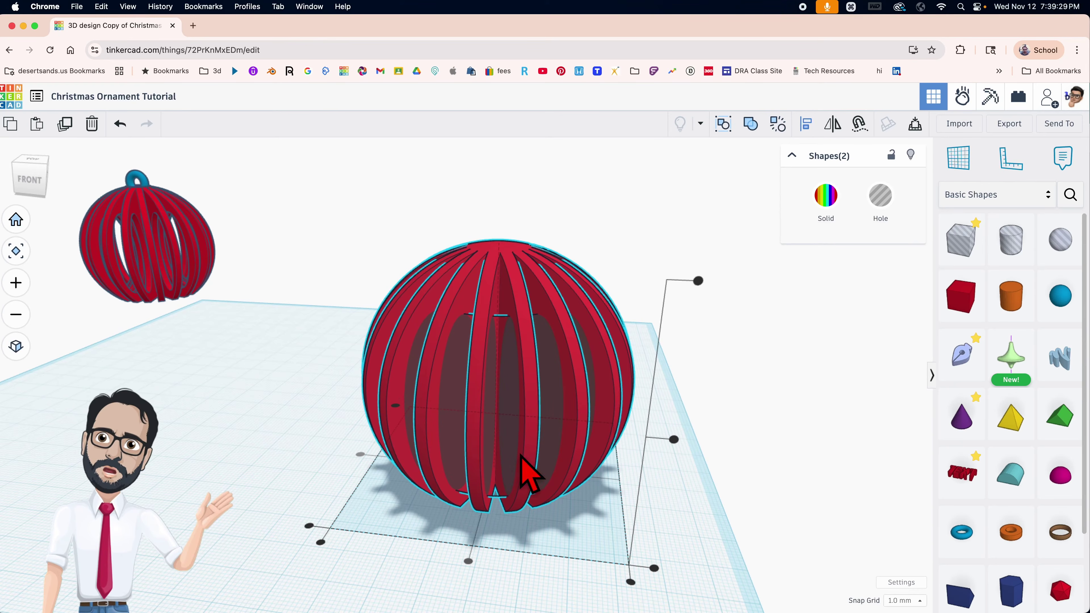
click(322, 385)
Step: Group the ribbed sphere with the torus hole to hollow it out, and move it about 53 mm left and 7 mm back
drag(354, 212, 613, 493)
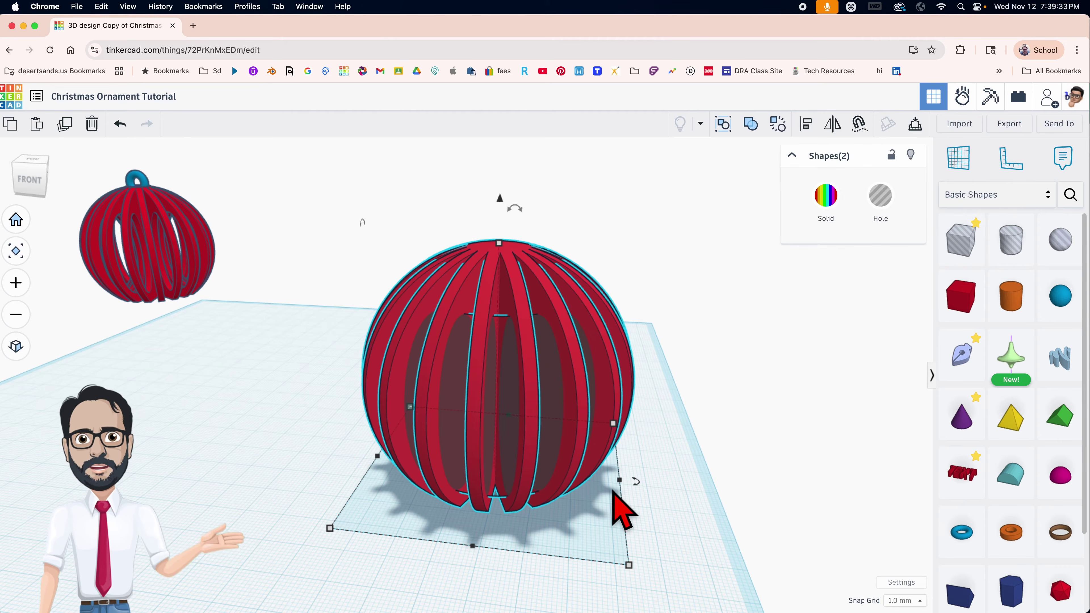
key(super)
key(super+g)
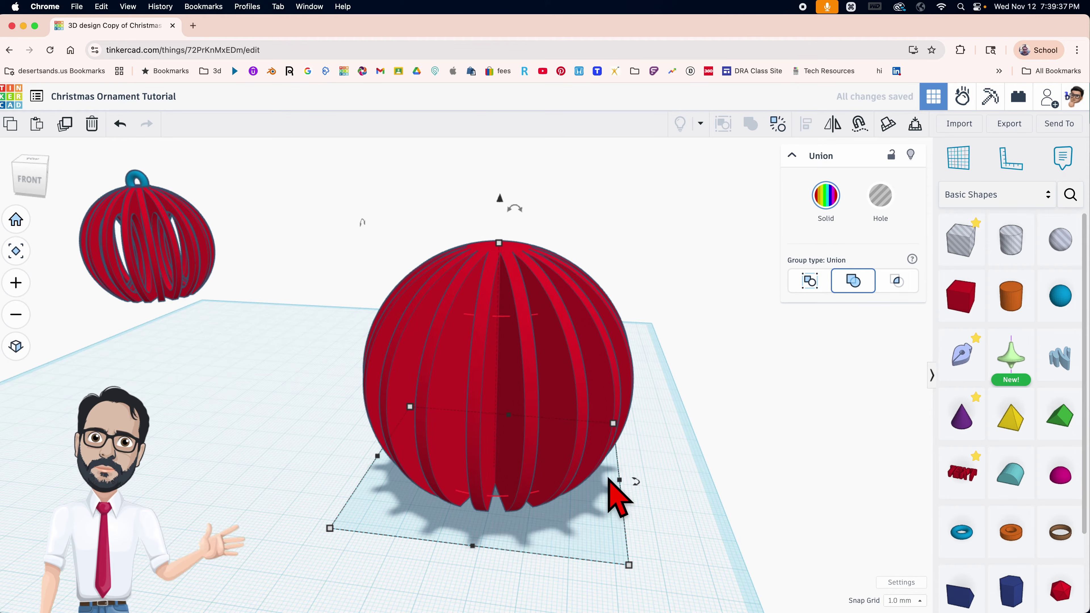
right_drag(618, 493, 584, 348)
drag(562, 326, 348, 310)
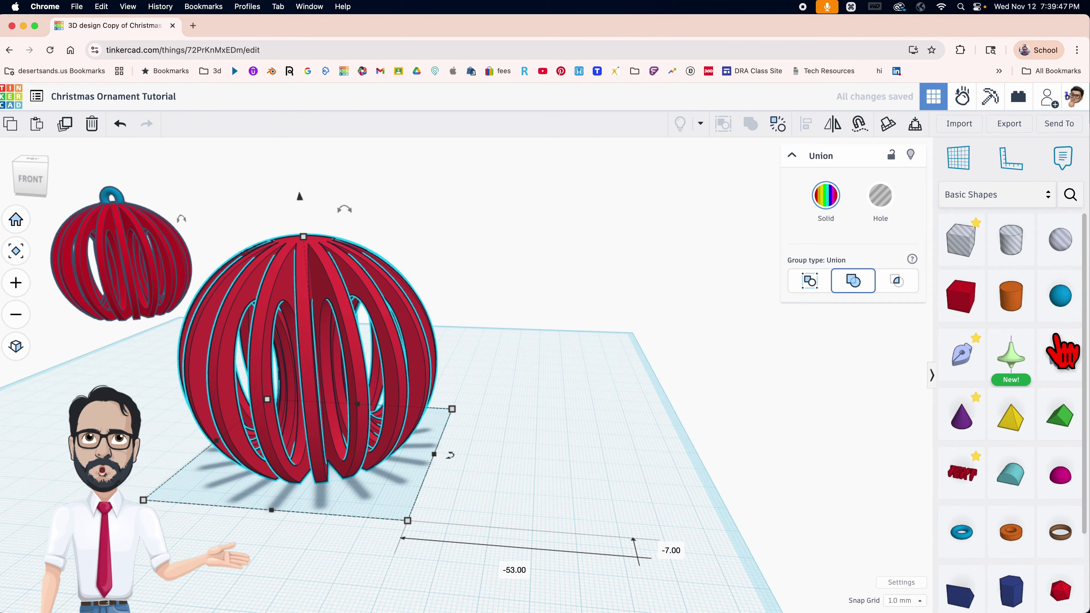
Step: Add a cone on the workplane to the right of the ornament and scale it proportionally to a height of 12.5 mm
drag(976, 433, 571, 455)
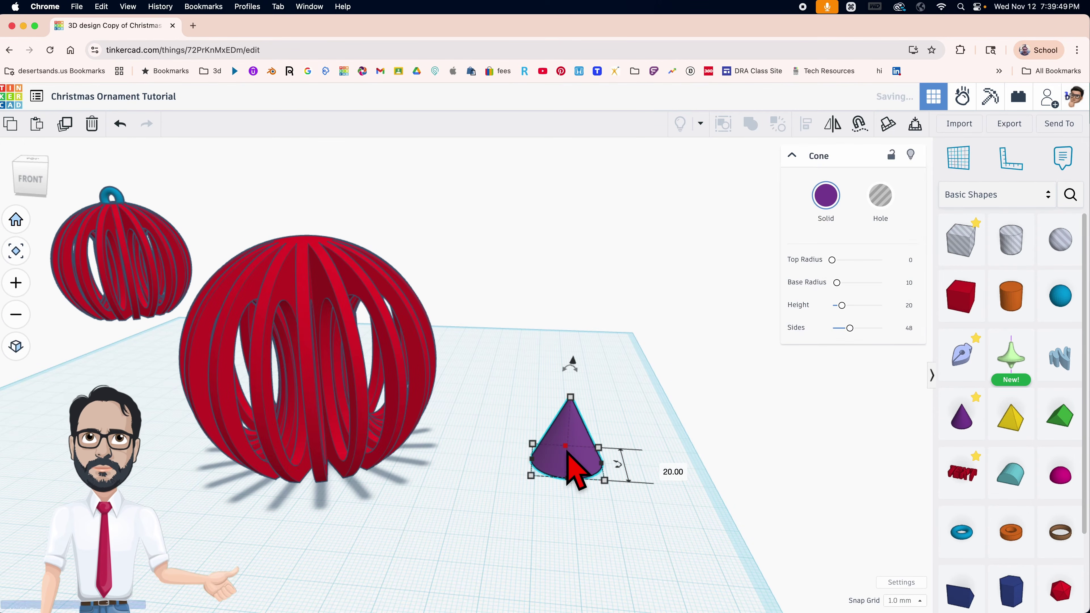
key(shift)
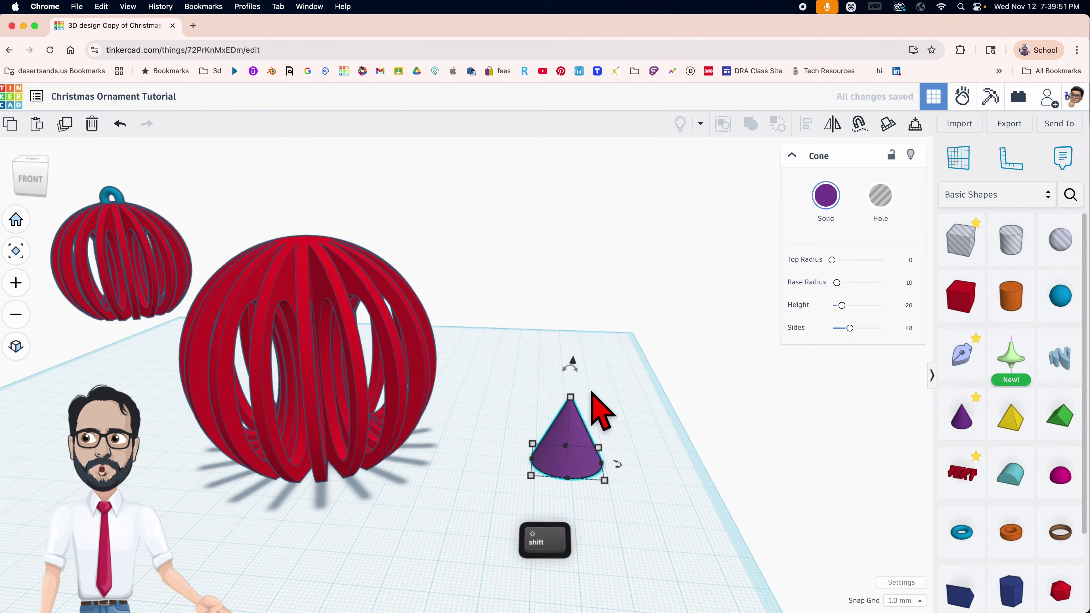
shift+drag(570, 397, 571, 410)
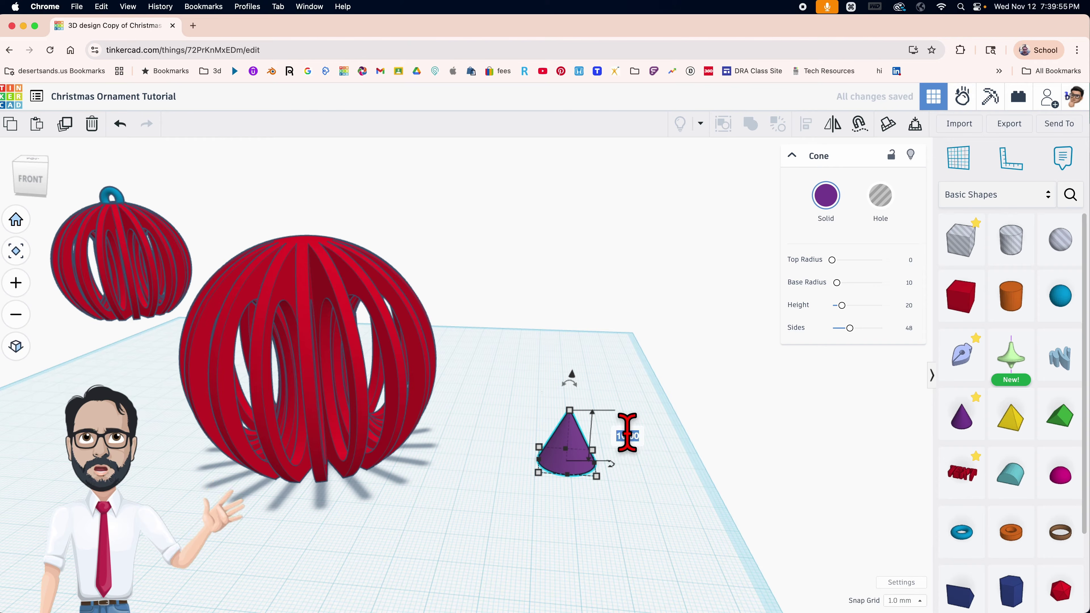
text(1)
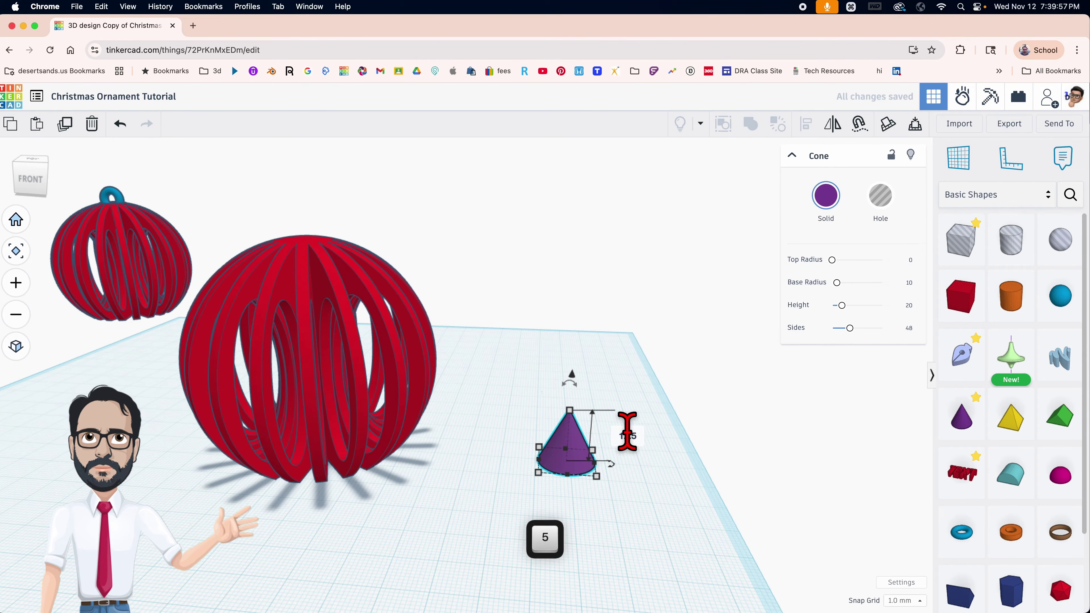
text(2.5)
key(Return)
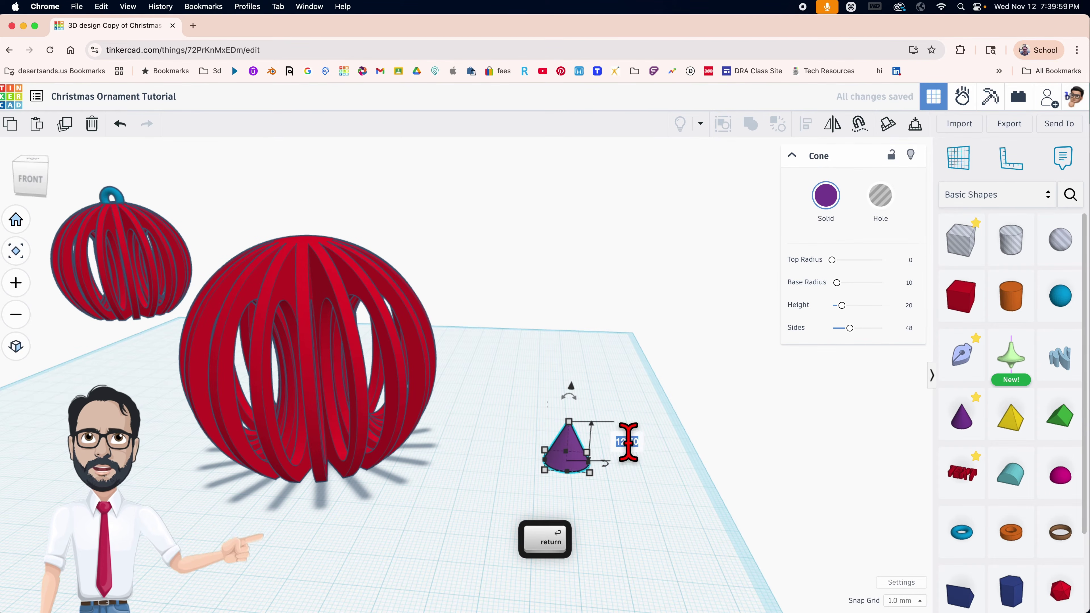
Step: Undo the last stretch of the cone and scale it proportionally to a height of 12.95 mm
drag(569, 422, 581, 382)
key(super+z)
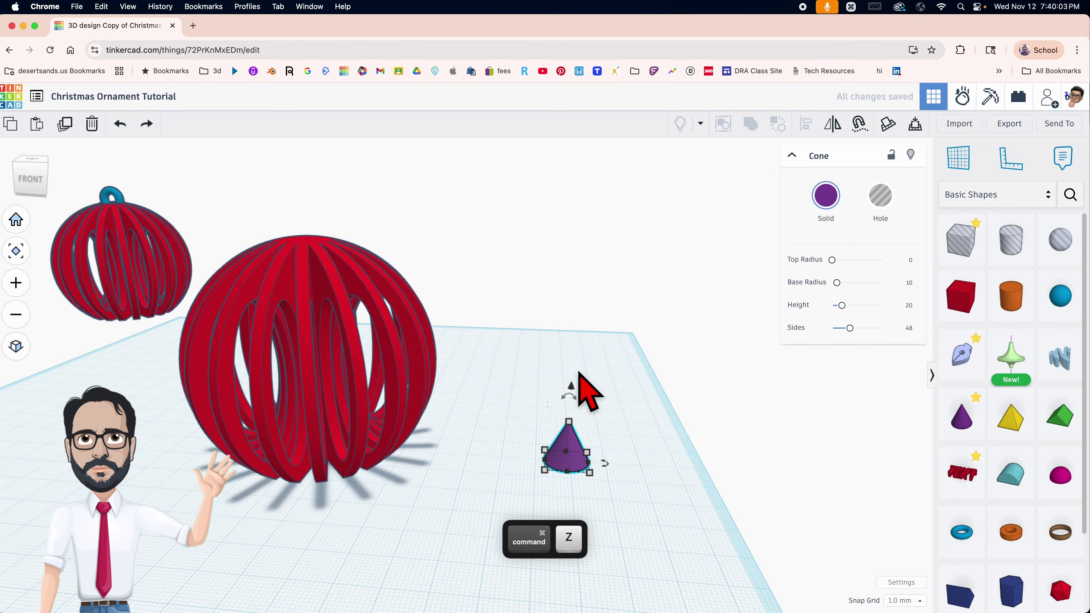
key(shift)
shift+drag(571, 423, 572, 393)
click(627, 428)
text(2)
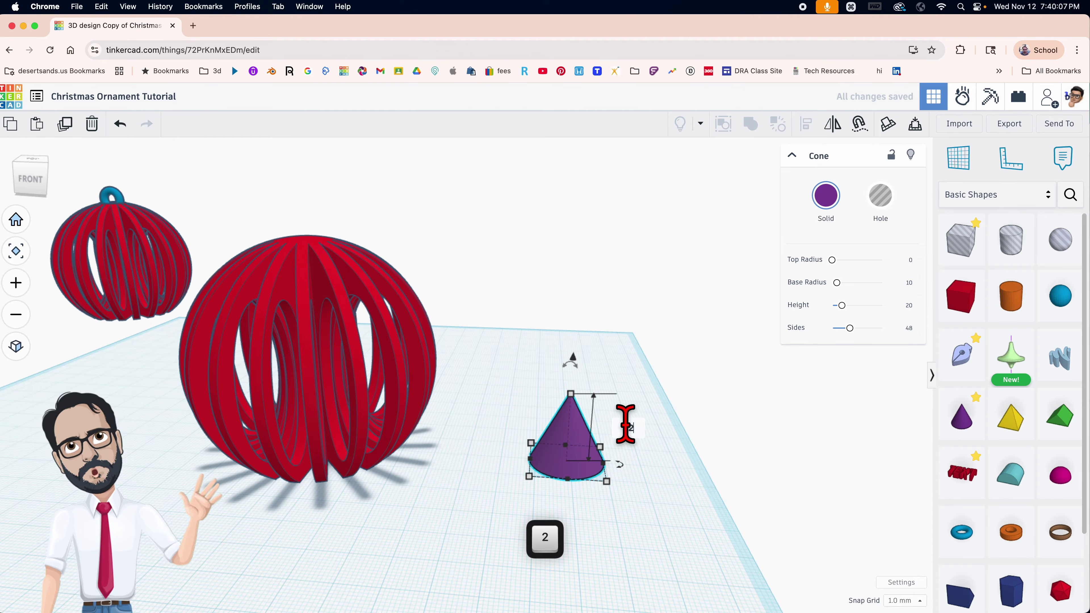
text(.95)
key(Return)
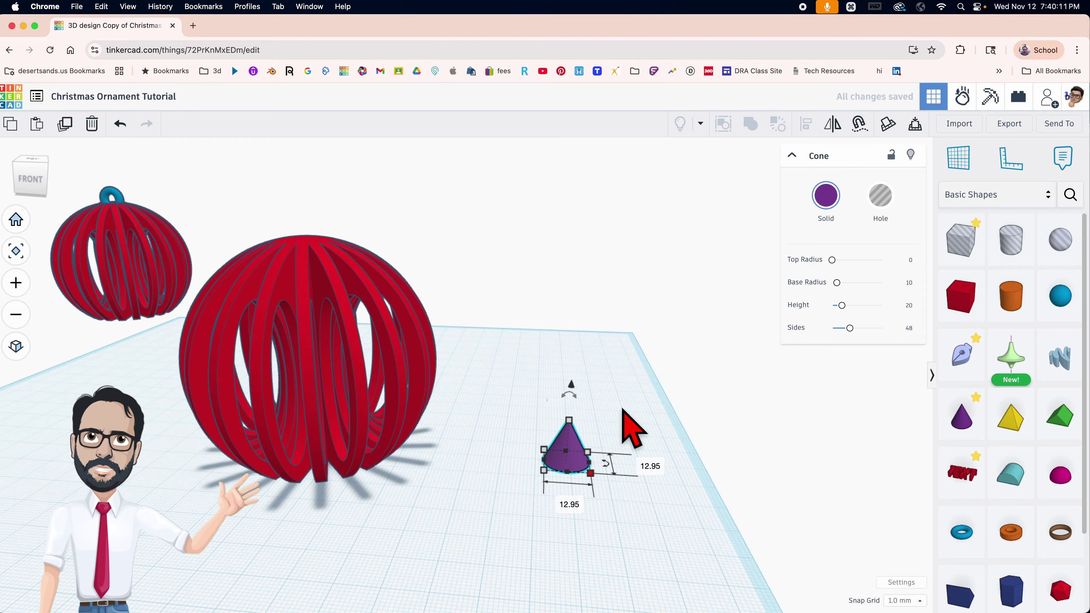
Step: Duplicate the cone in place and rotate the copy 180° so it points downward
click(606, 440)
click(580, 455)
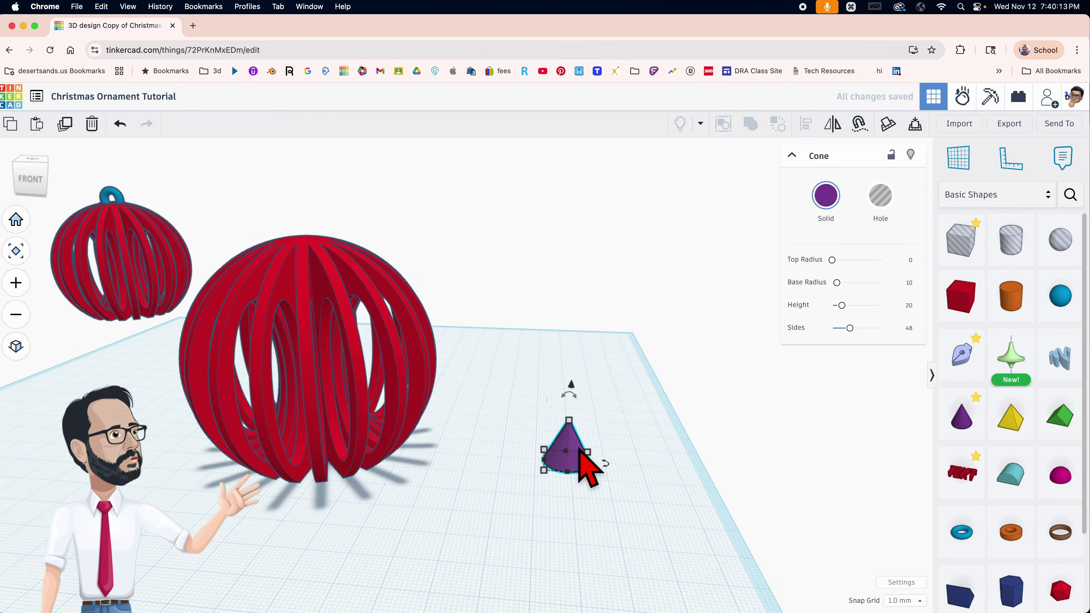
key(super)
key(super+d)
drag(569, 393, 574, 446)
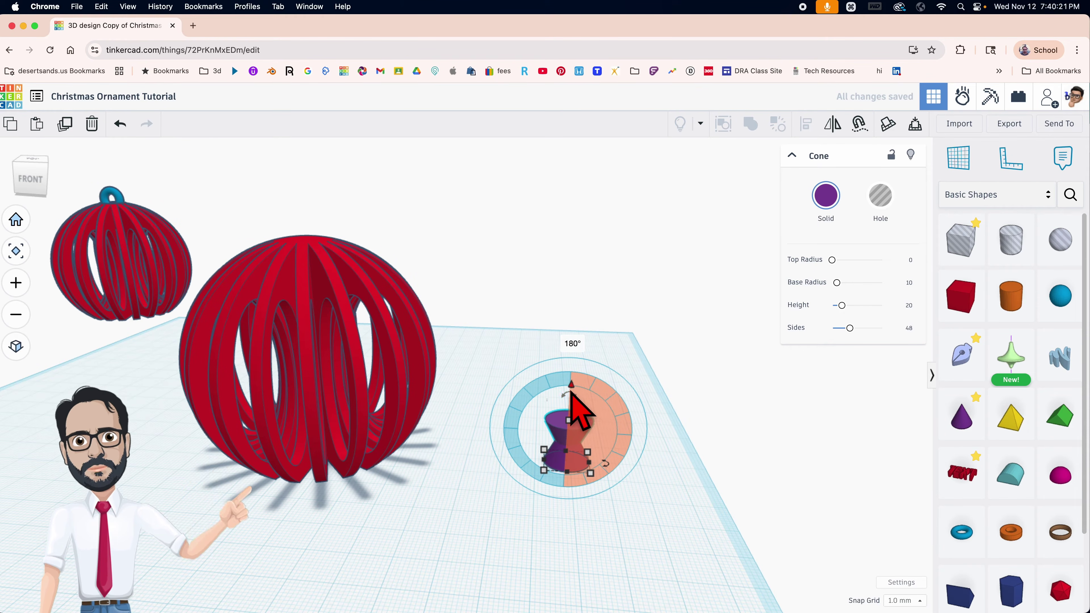
Step: Raise the upside-down cone 50 mm straight above the original cone
drag(574, 395, 573, 339)
click(617, 352)
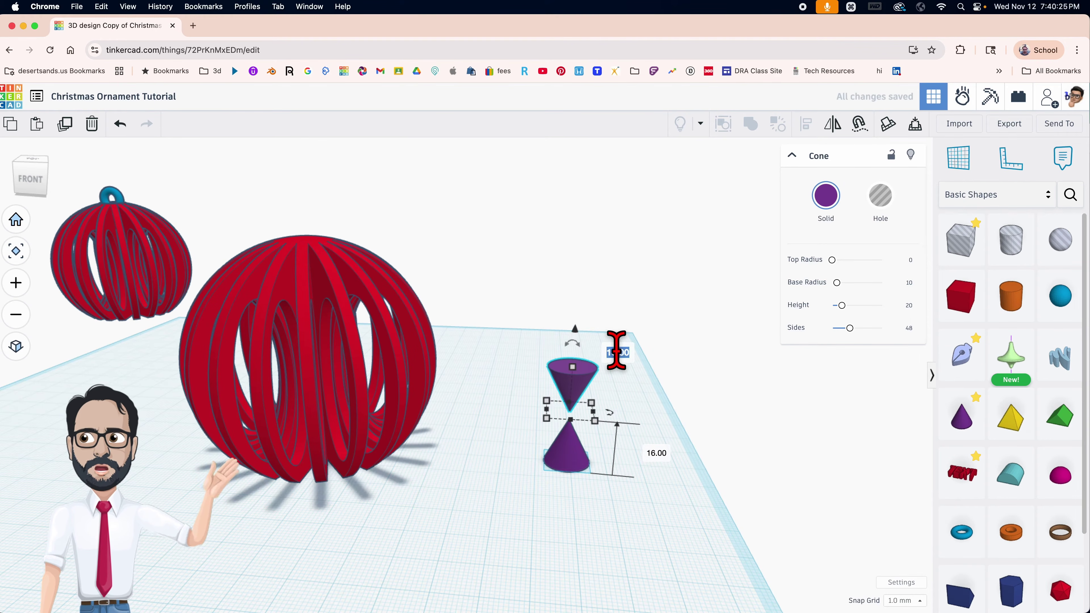
text(50)
key(Return)
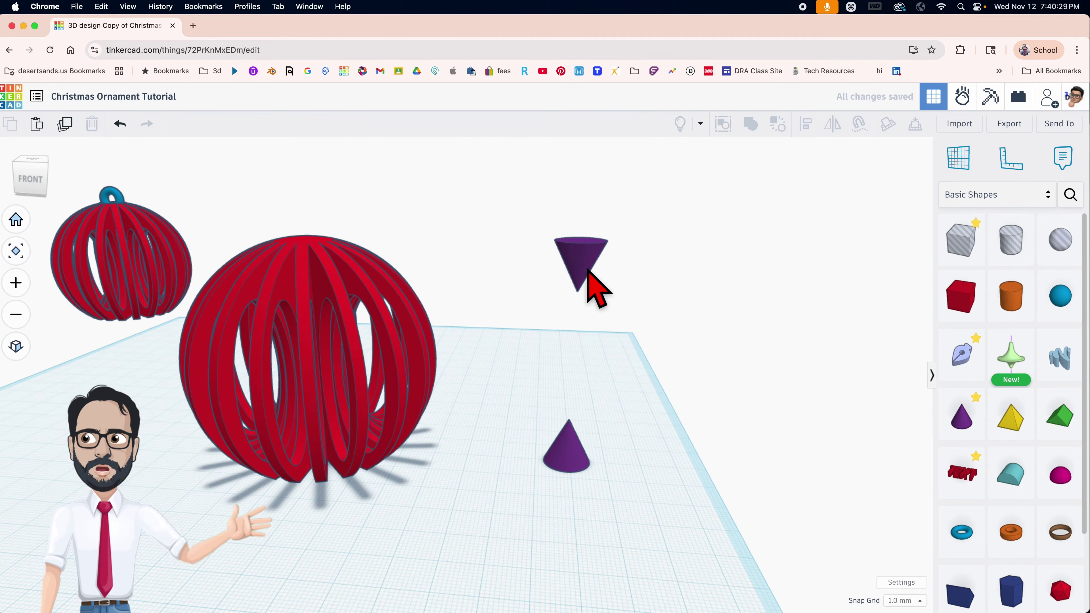
Step: Turn both the upside-down cone and the upright cone into holes
click(856, 215)
click(565, 451)
click(871, 224)
click(693, 397)
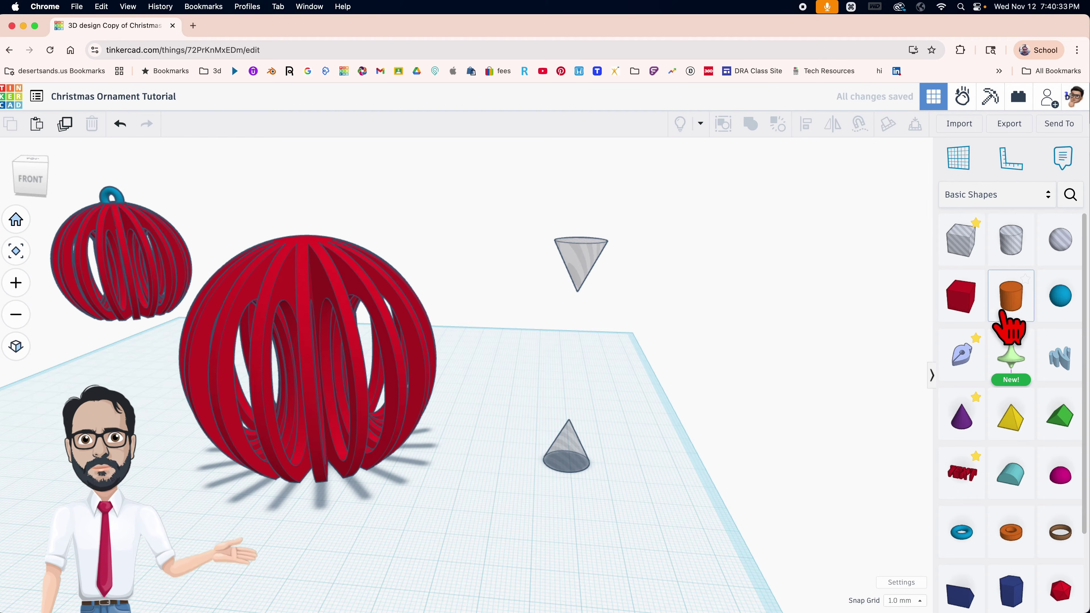
Step: Add a solid cylinder beside the cones and scale it proportionally to a height of 7.94 mm
drag(1014, 302, 652, 450)
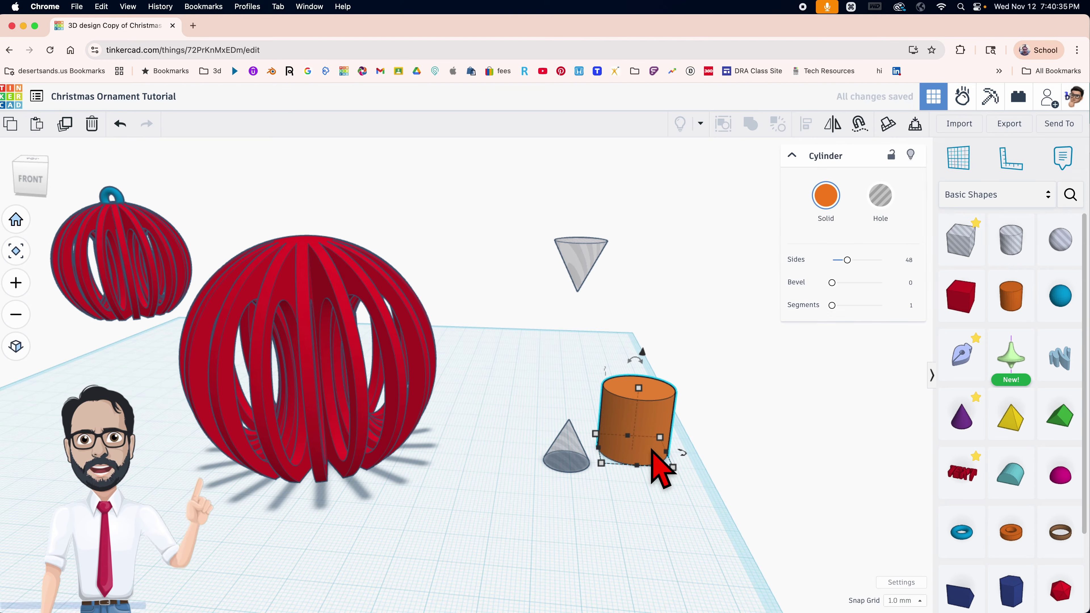
middle_drag(652, 451, 606, 451)
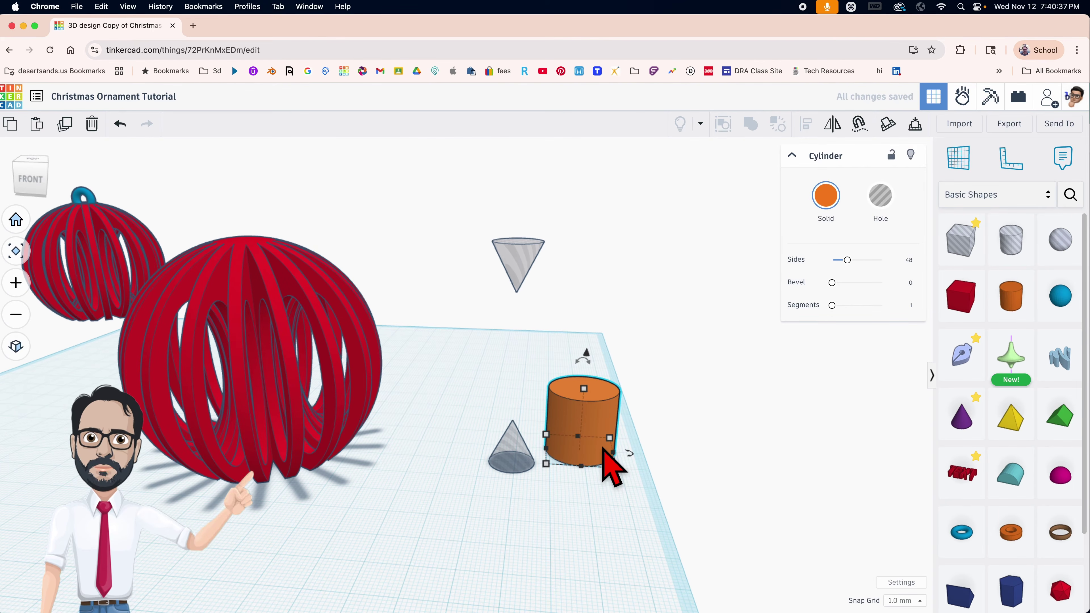
key(shift)
shift+drag(584, 388, 587, 349)
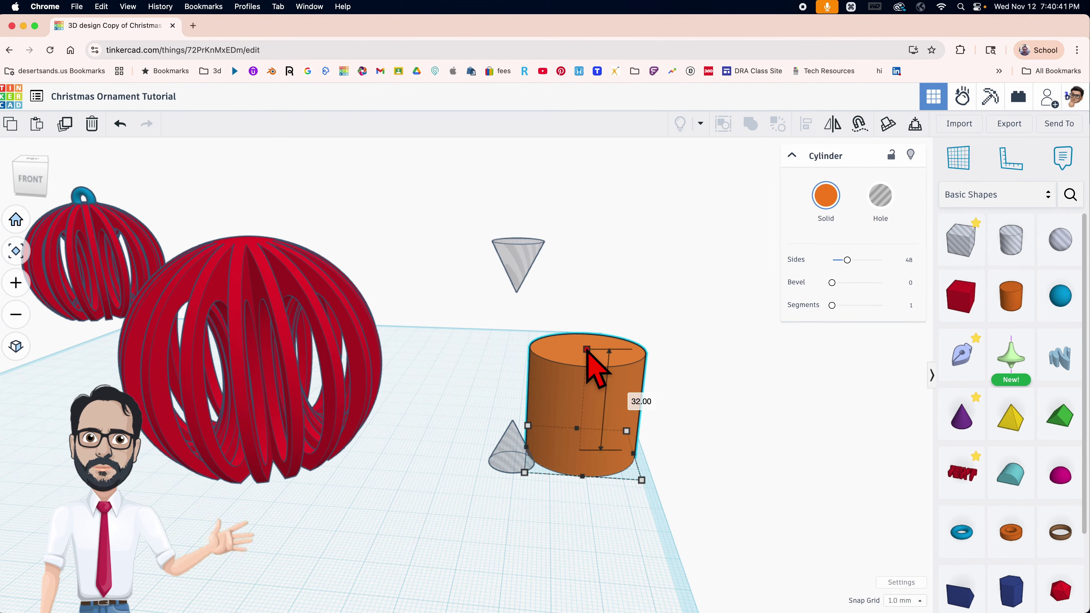
click(641, 401)
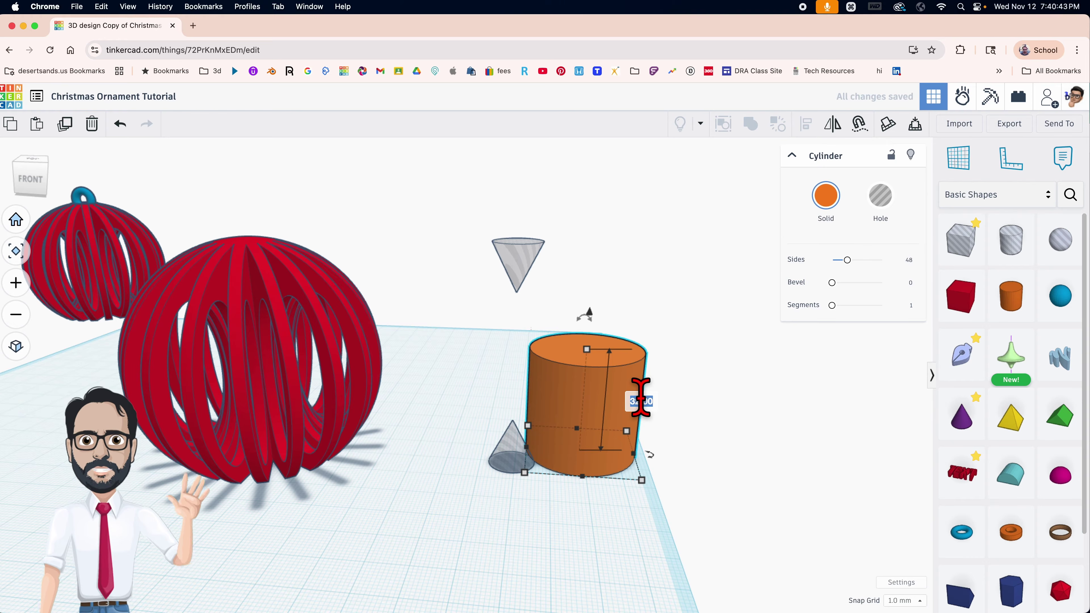
text(7.9)
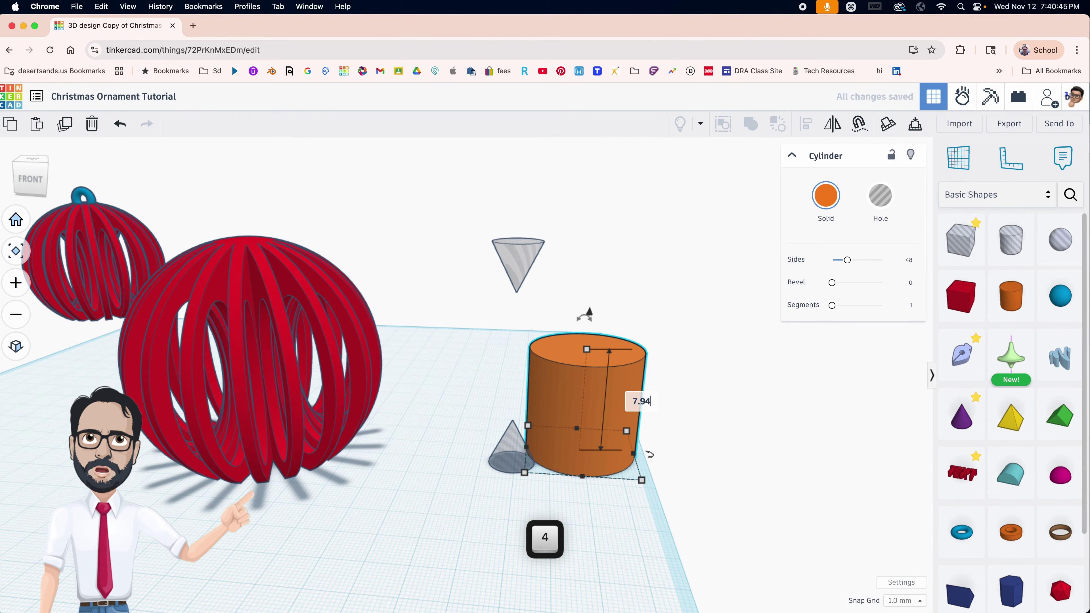
text(4)
key(Return)
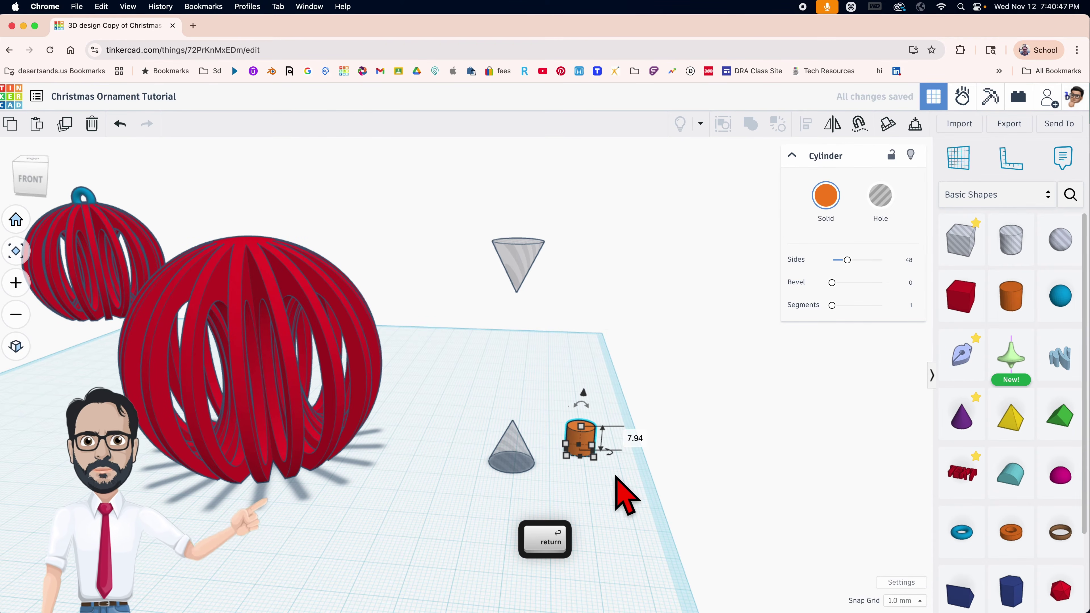
click(609, 479)
Step: Stretch only the cylinder's height to 64 mm and turn it into a hole
click(584, 445)
drag(581, 426, 592, 274)
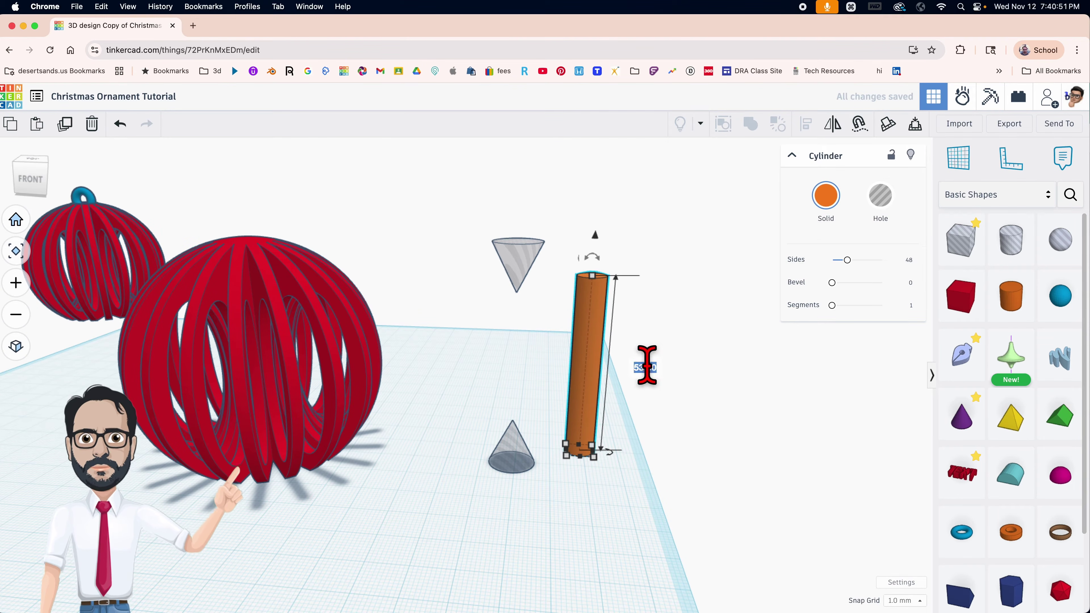
text(64)
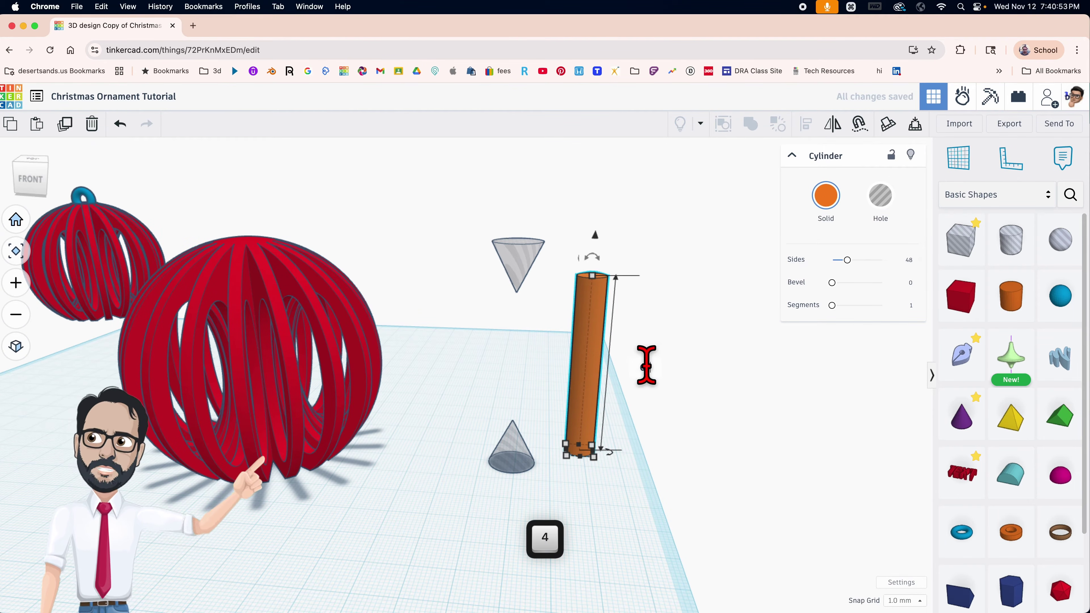
key(Return)
click(880, 196)
right_drag(755, 321, 681, 388)
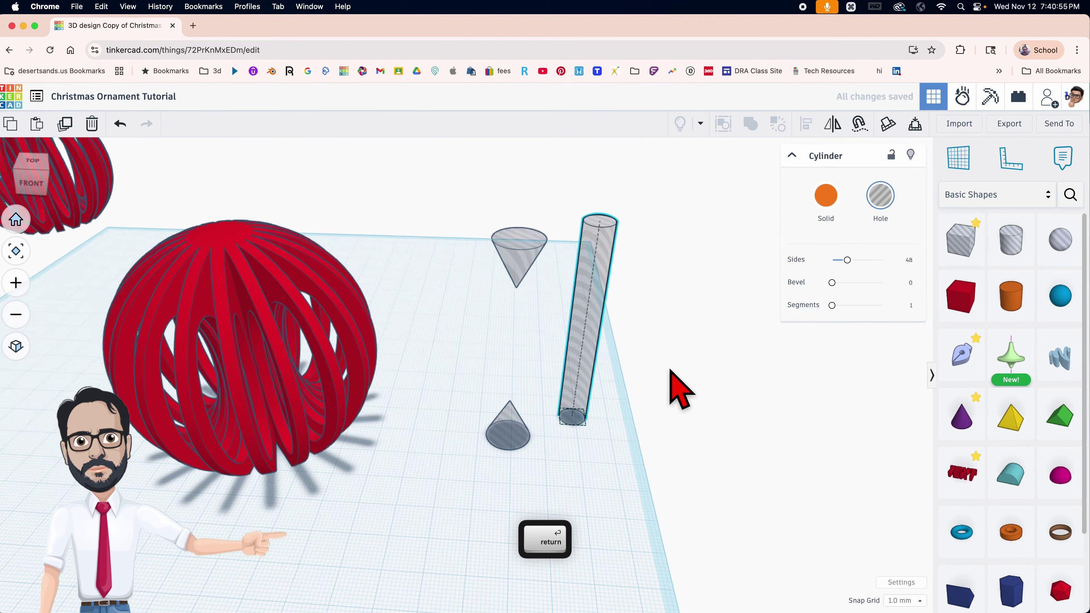
Step: Align the two cone holes and the cylinder hole on their common centre in both horizontal directions
drag(446, 223, 610, 443)
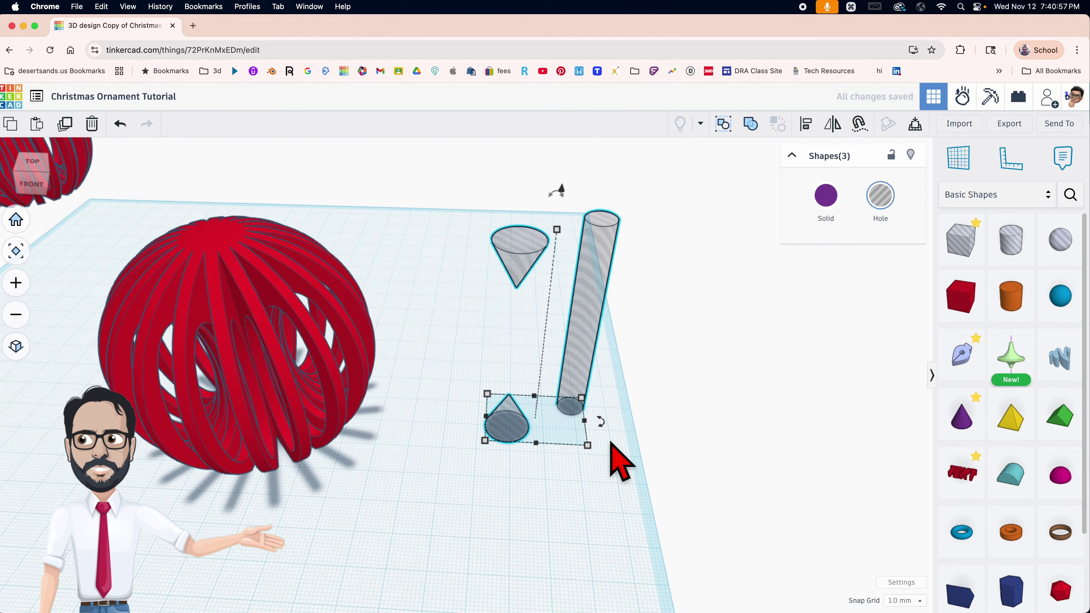
drag(486, 227, 587, 477)
key(l)
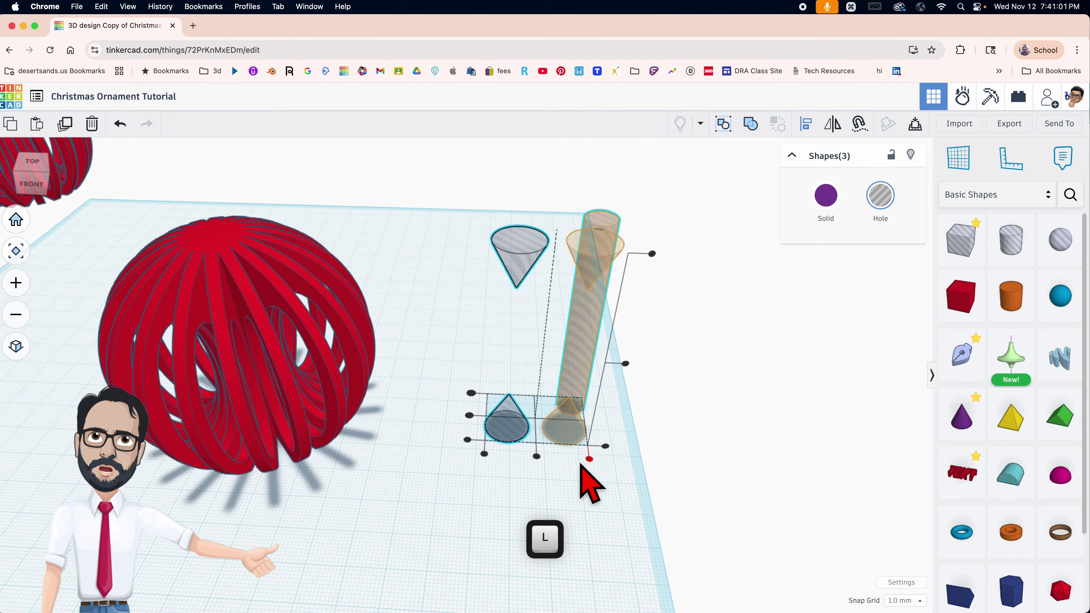
click(536, 456)
click(499, 417)
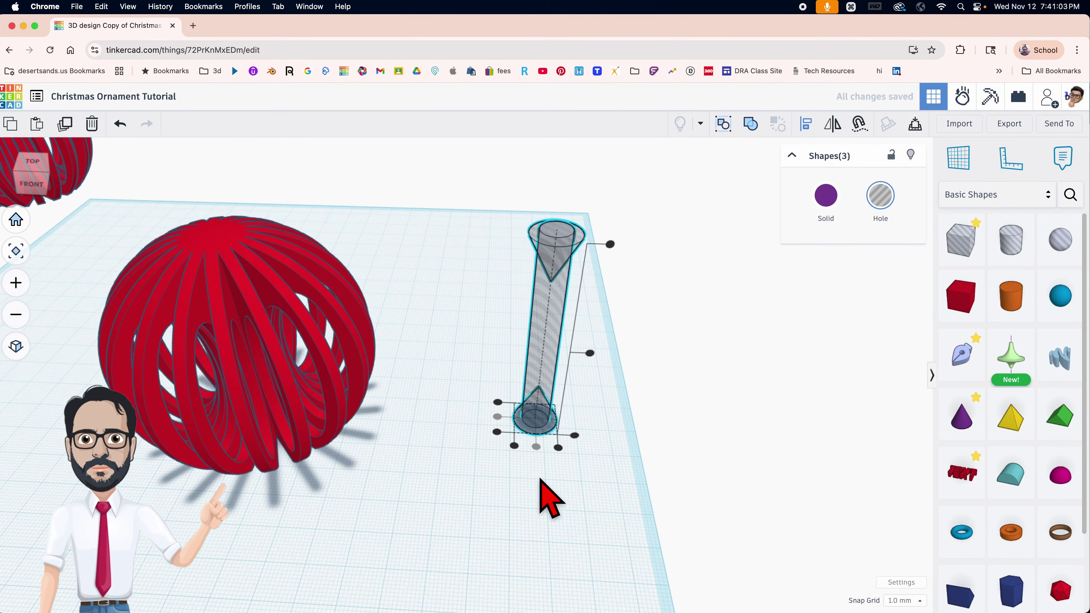
click(543, 474)
Step: Duplicate the aligned cones and cylinder and move the copy straight sideways, away from the ornament, as a spare
right_drag(544, 473, 537, 409)
right_drag(547, 450, 559, 346)
scroll(559, 248, up, 5)
scroll(554, 253, down, 5)
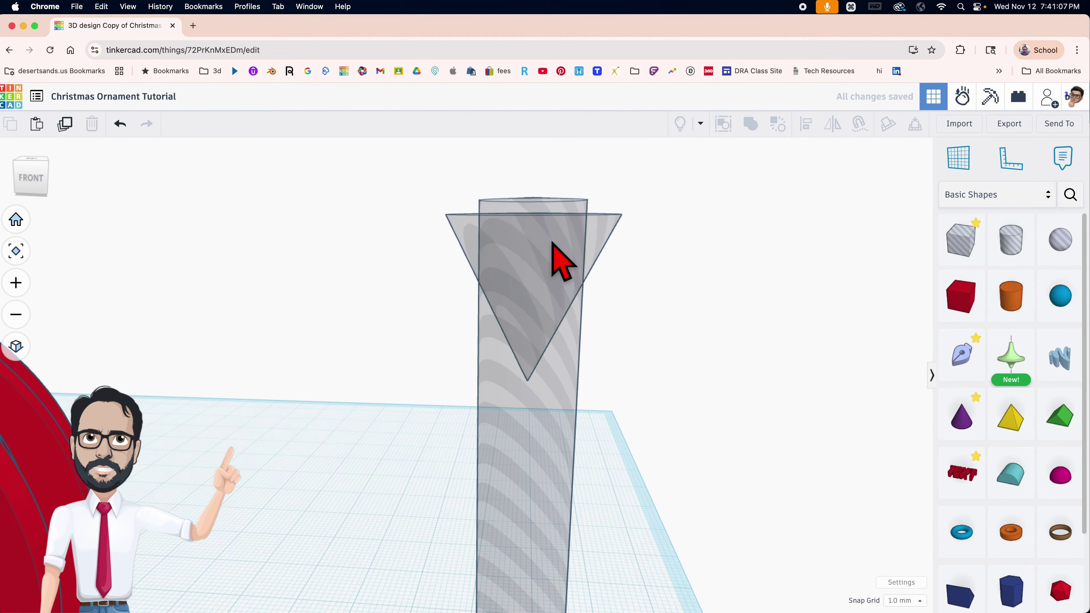
scroll(553, 279, down, 3)
drag(473, 238, 565, 427)
key(super)
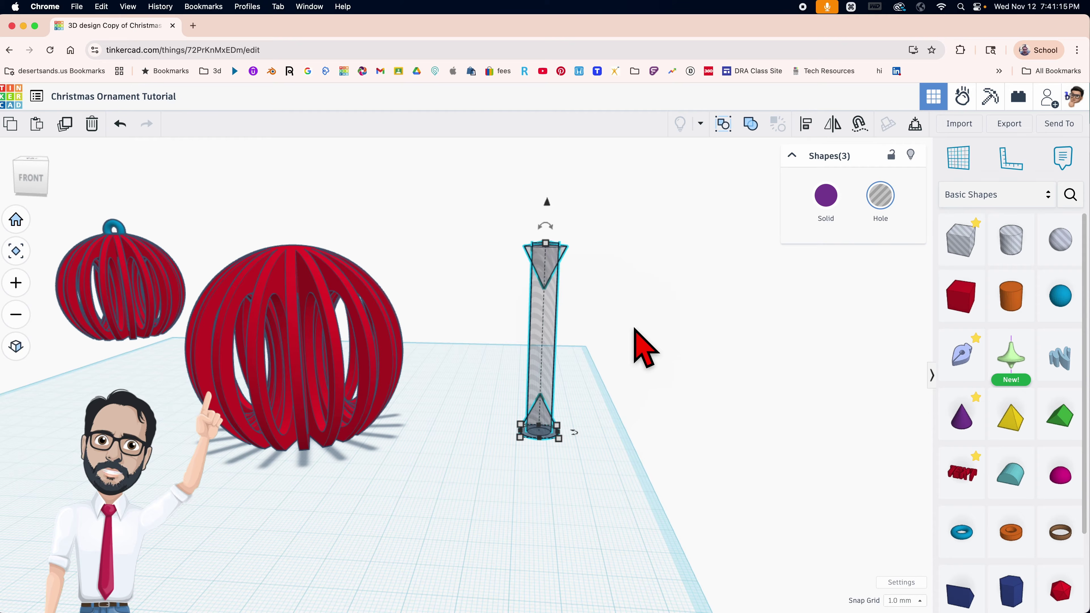
key(shift)
shift+drag(539, 345, 610, 349)
Step: Bundle the two cones and the cylinder of the original hole set
drag(513, 248, 556, 426)
key(super)
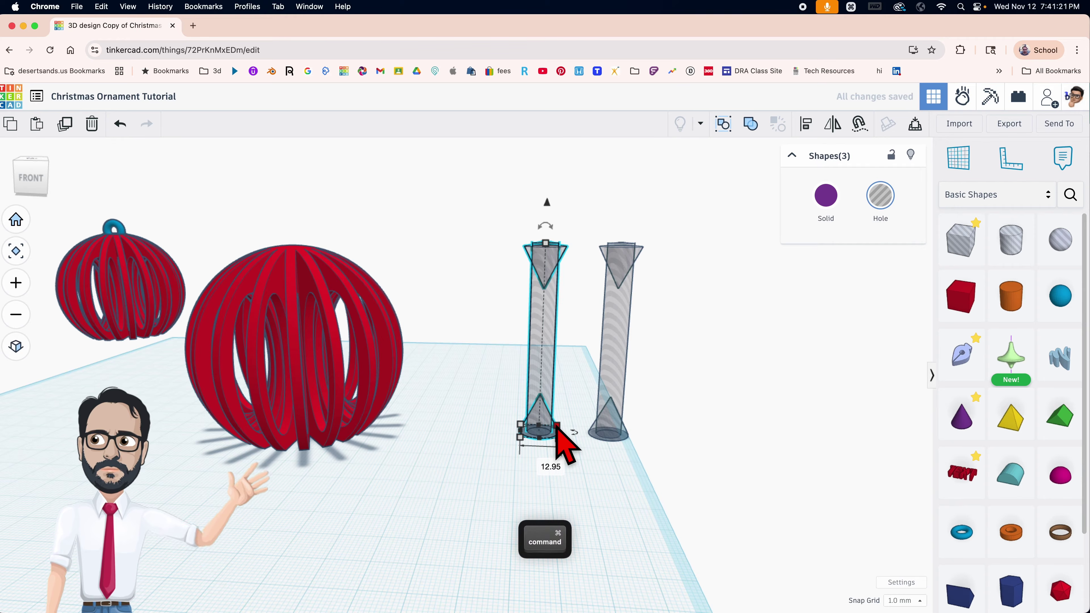
key(super+b)
right_drag(542, 390, 556, 358)
click(559, 341)
Step: Move the bundled hole into the large ribbed ornament and centre the two on each other in both horizontal directions
click(545, 326)
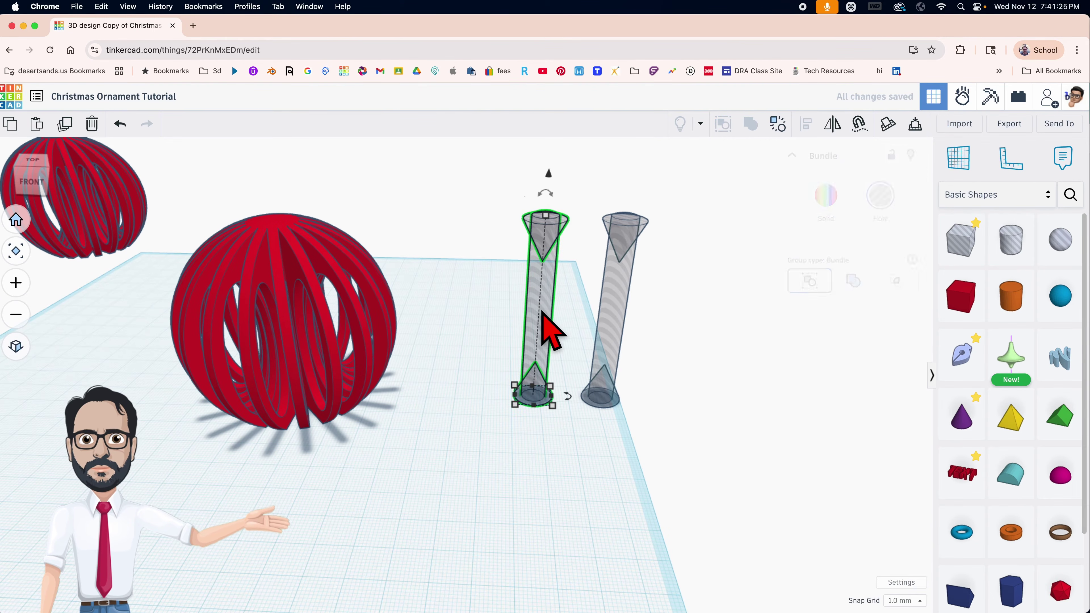
drag(545, 326, 292, 313)
shift+click(199, 393)
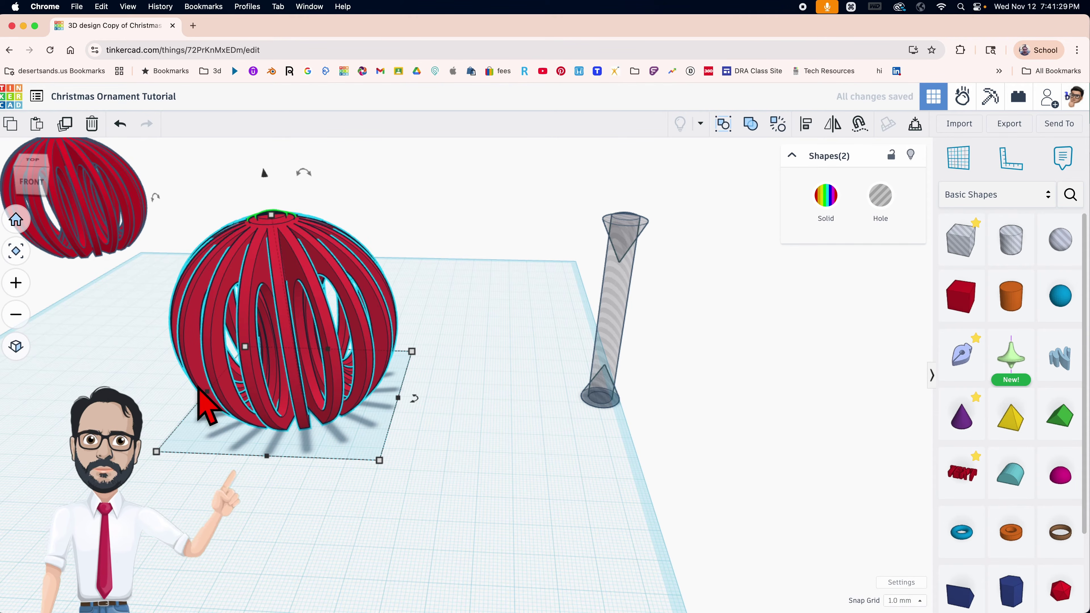
key(l)
middle_drag(263, 470, 446, 425)
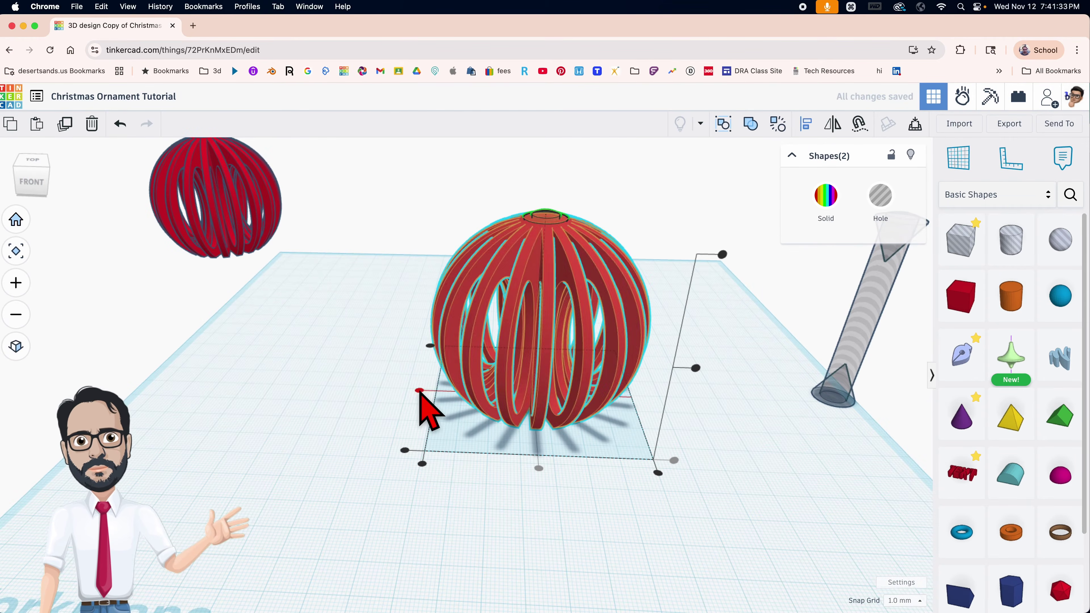
right_drag(438, 414, 433, 390)
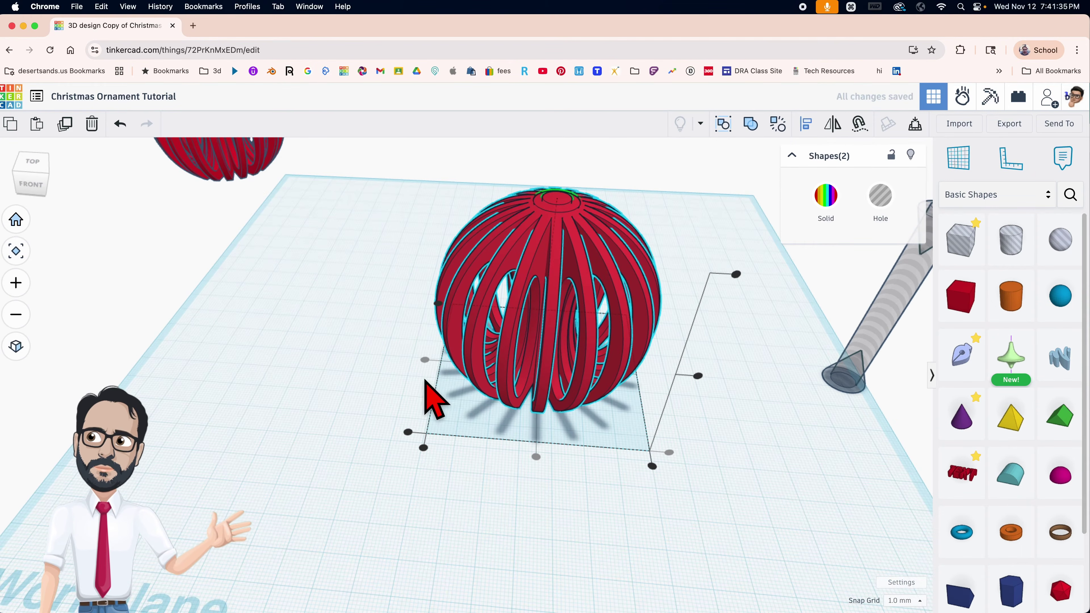
Step: Group the bundled hole with the ribbed ornament as a union to cut it through the ornament's vertical axis
middle_drag(504, 382, 429, 458)
scroll(468, 378, up, 5)
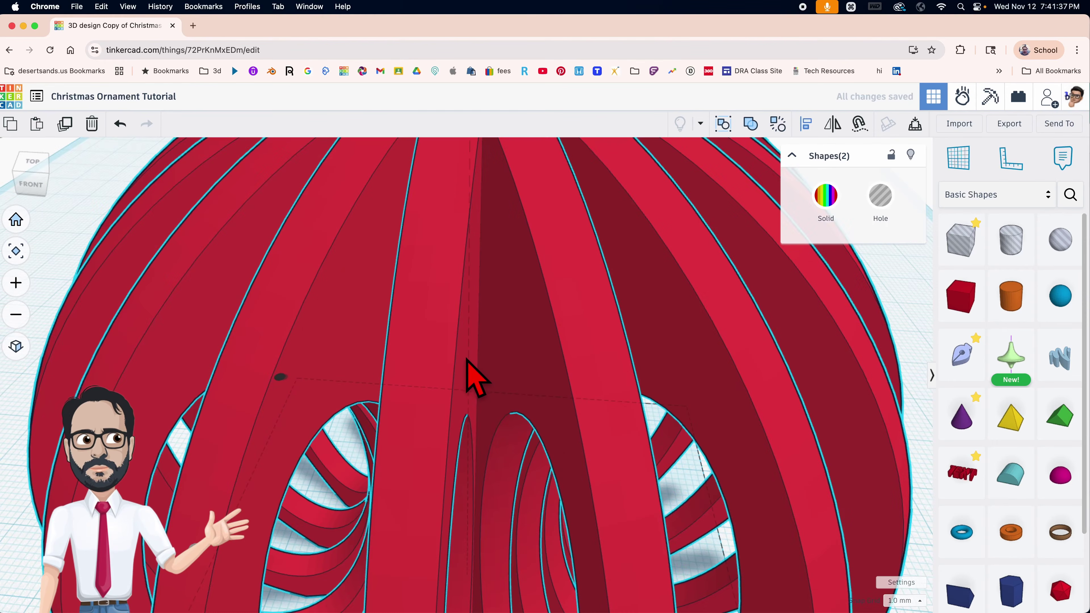
scroll(470, 377, down, 3)
right_drag(462, 358, 511, 326)
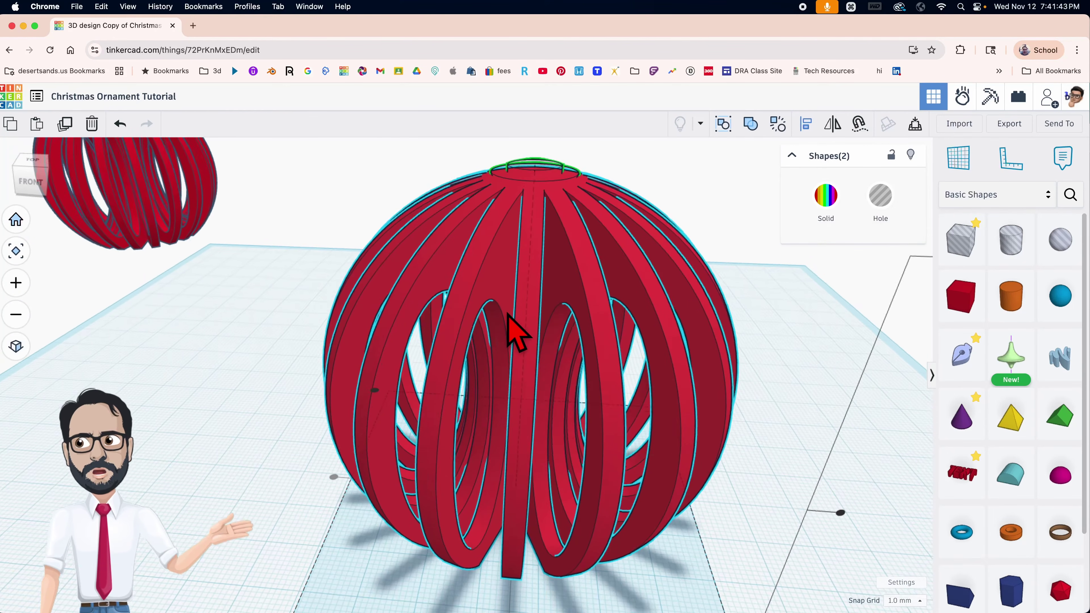
scroll(512, 332, down, 2)
click(294, 365)
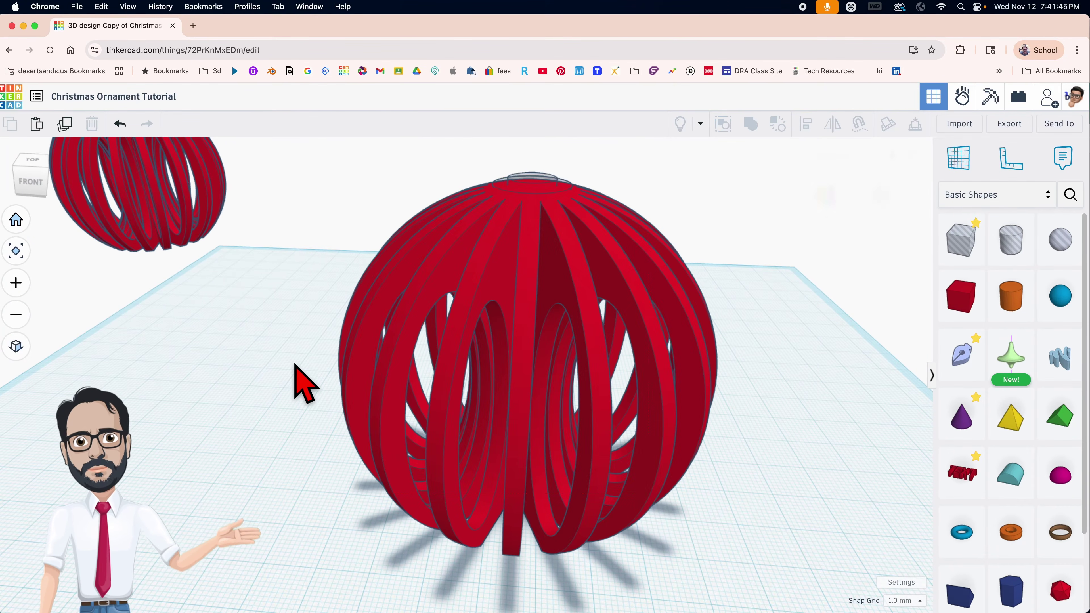
drag(648, 495, 646, 490)
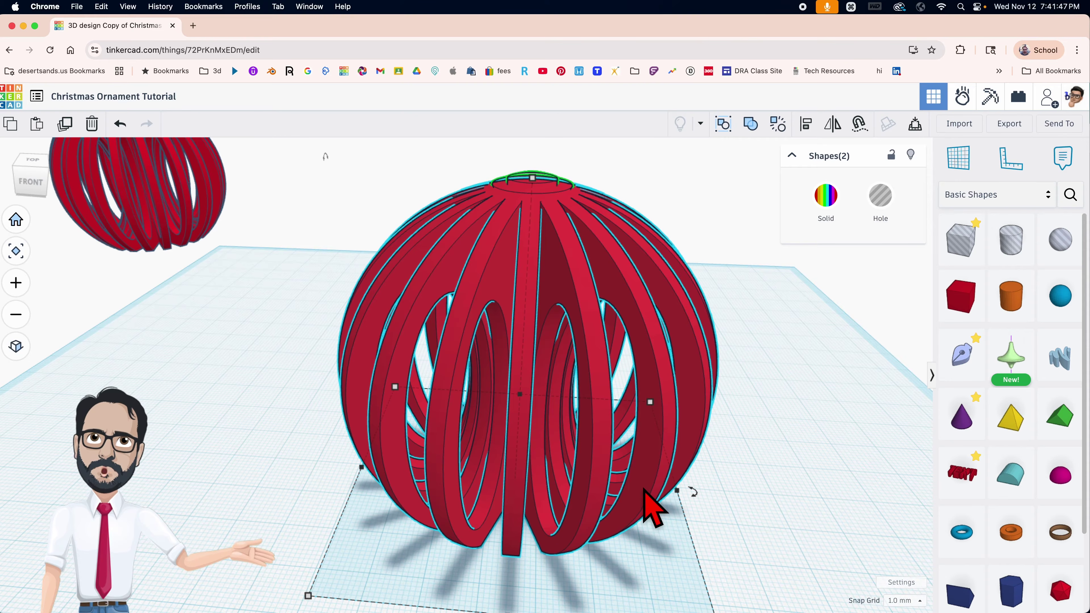
key(super+g)
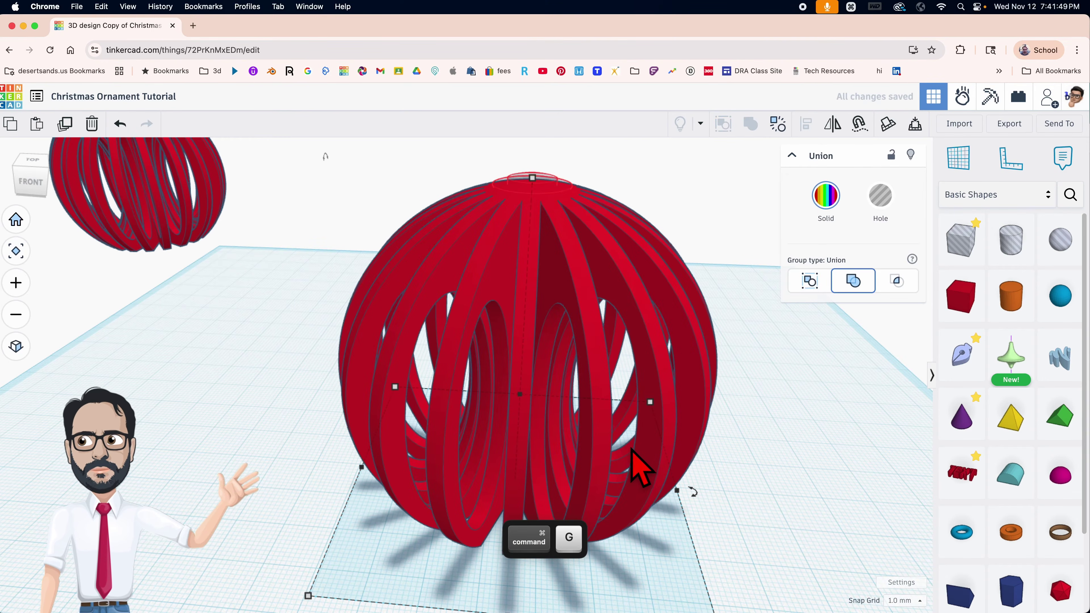
Step: Scale the upright cone of the spare hole set proportionally to a base of 12 mm
right_drag(635, 468, 527, 451)
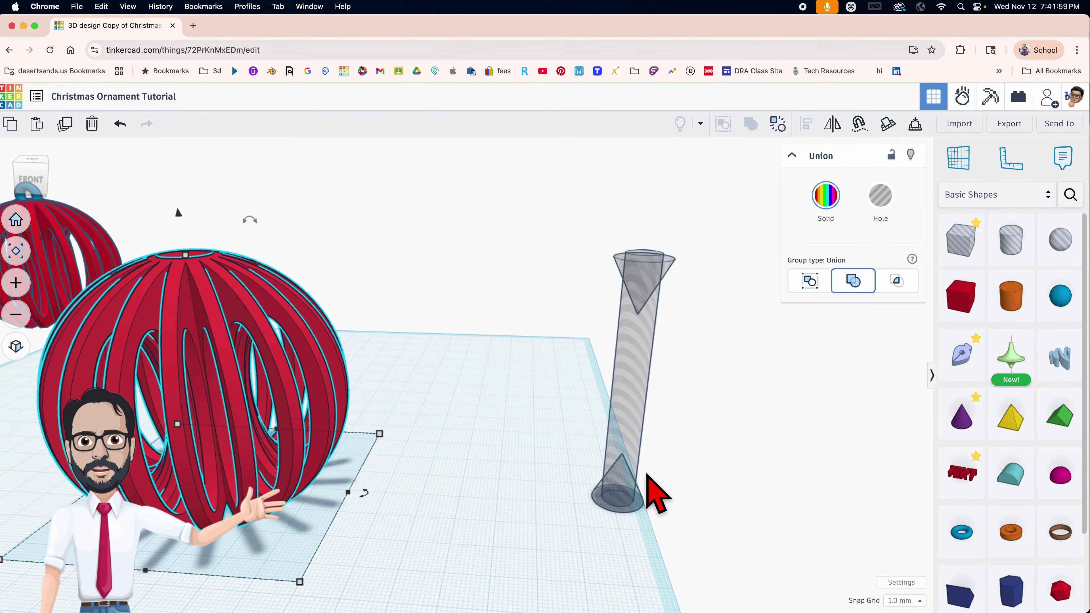
click(605, 500)
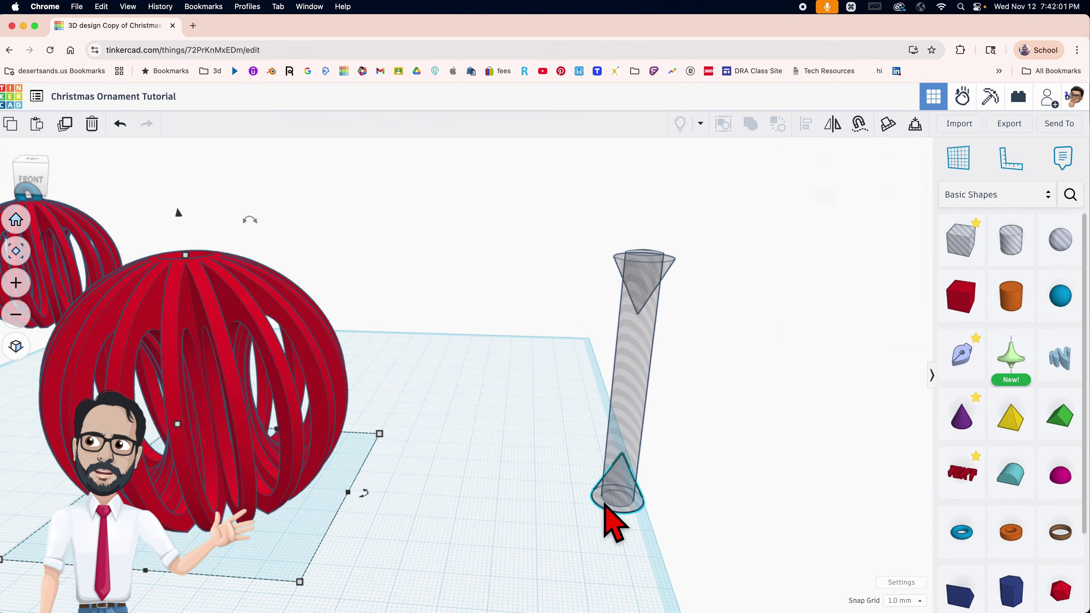
key(f)
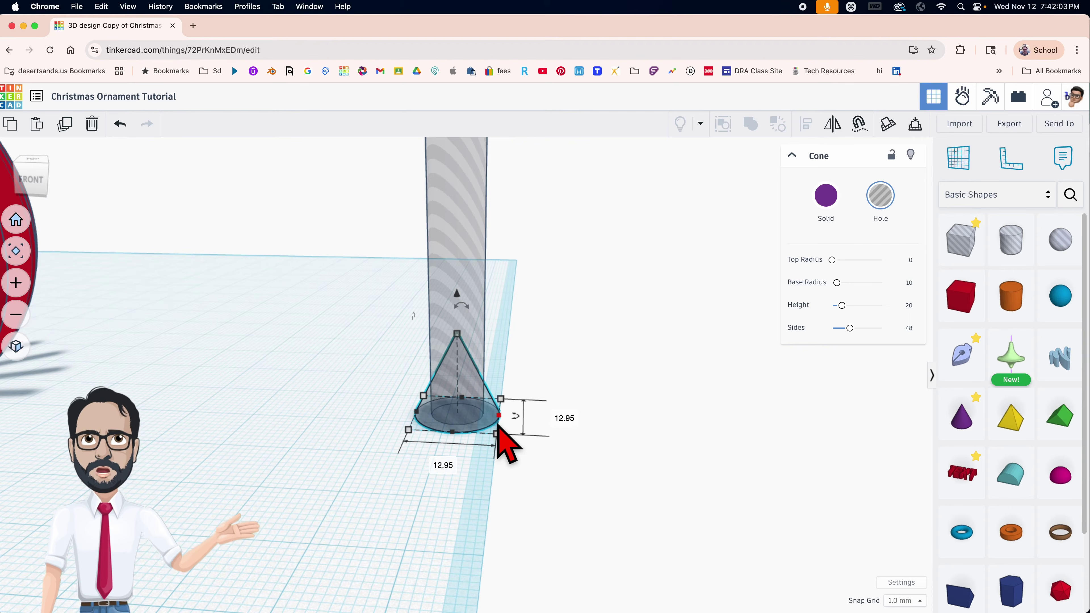
click(510, 446)
click(498, 429)
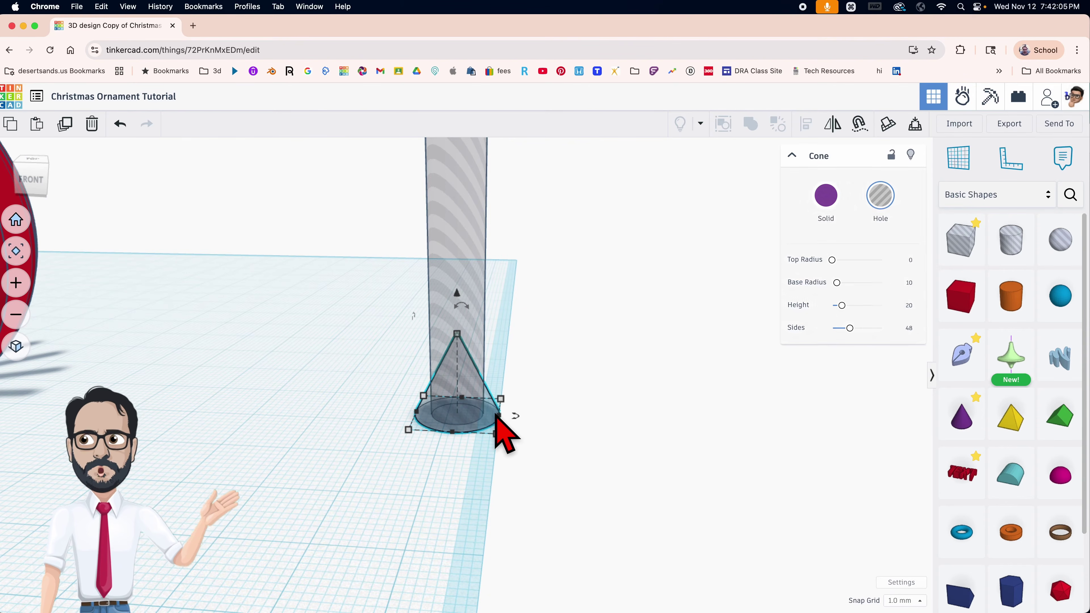
key(shift)
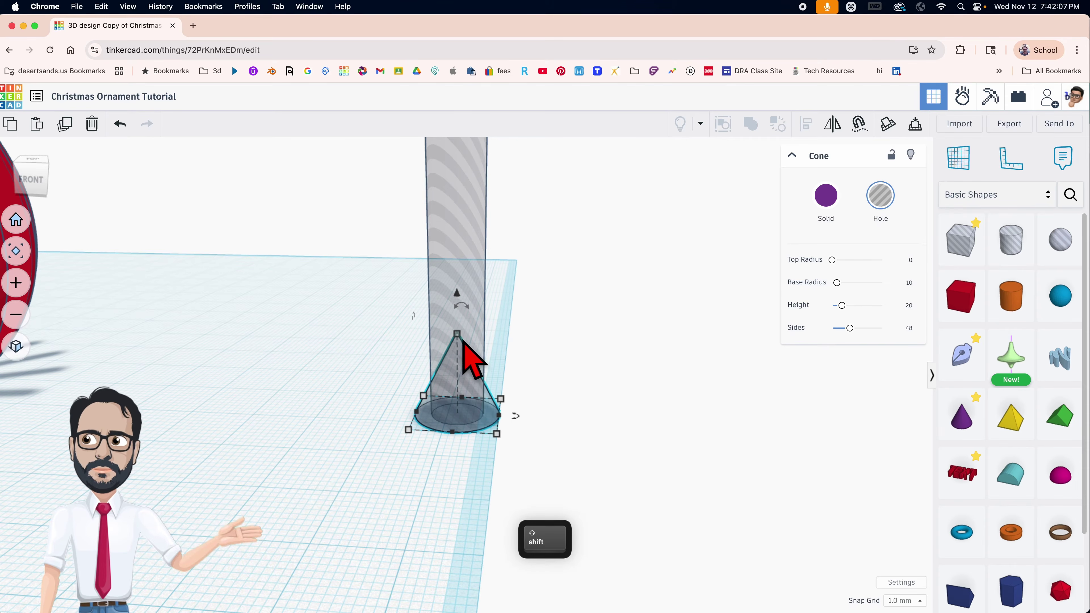
shift+drag(459, 338, 476, 377)
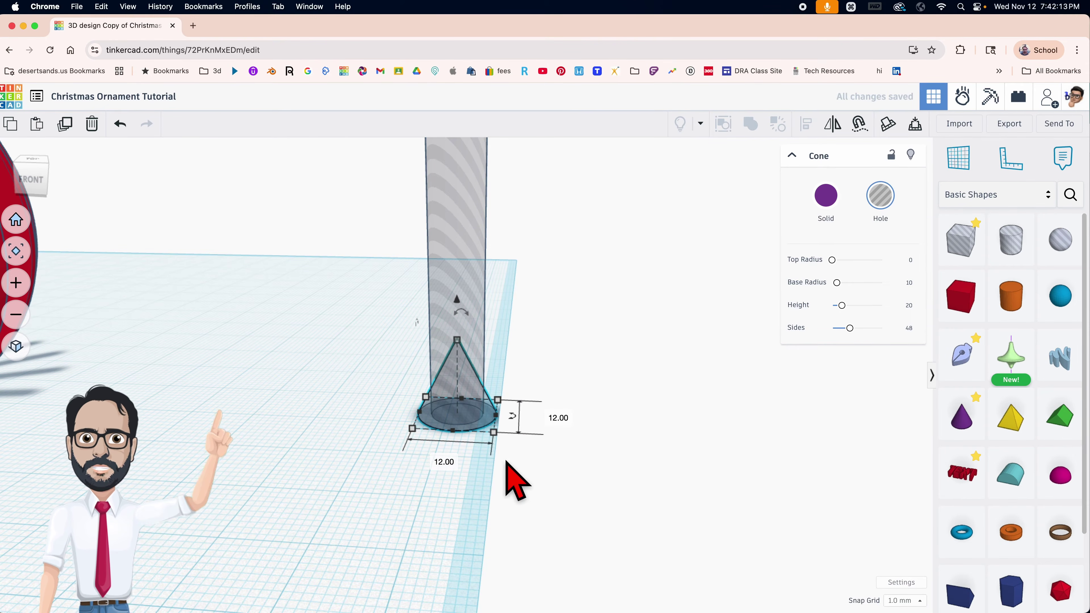
drag(477, 420, 480, 432)
Step: Raise the spare set's upside-down cone slightly so its wide face is level with the top of the cylinder
middle_drag(479, 431, 495, 470)
middle_drag(519, 347, 534, 445)
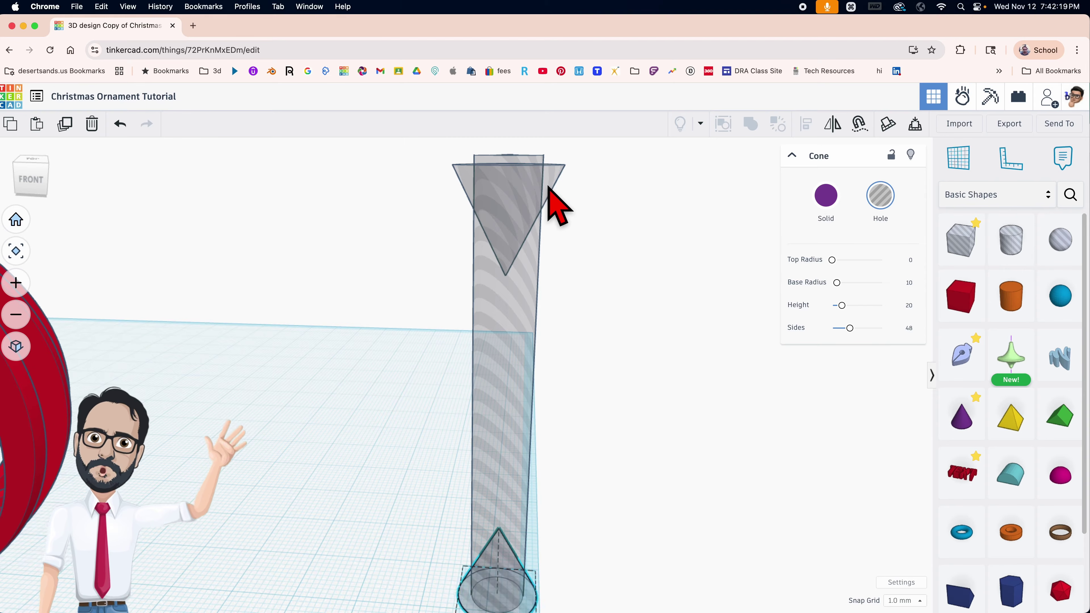
click(546, 213)
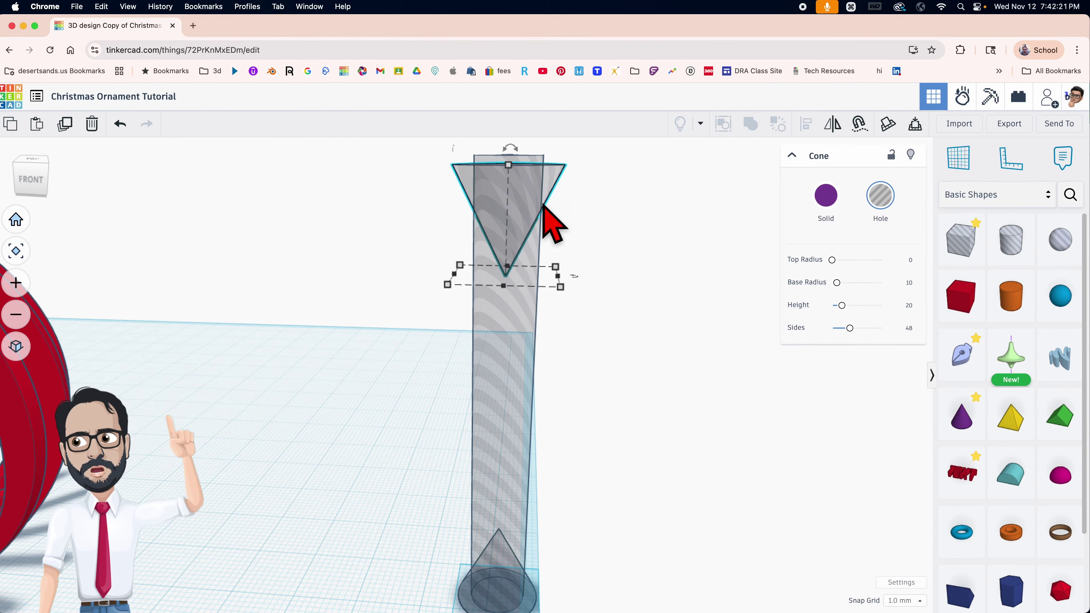
middle_drag(544, 206, 544, 232)
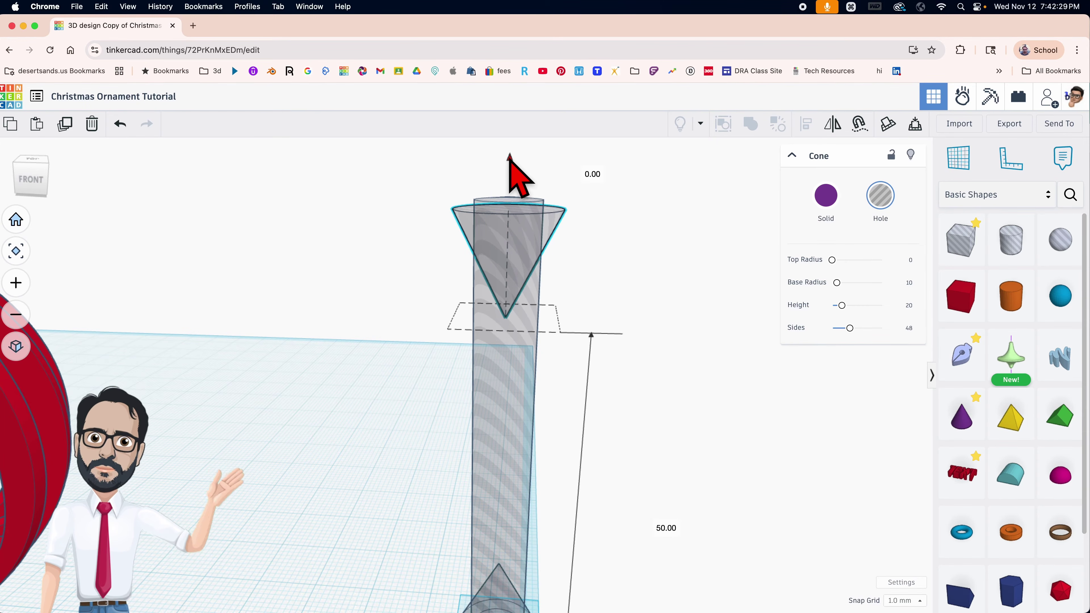
drag(510, 157, 510, 149)
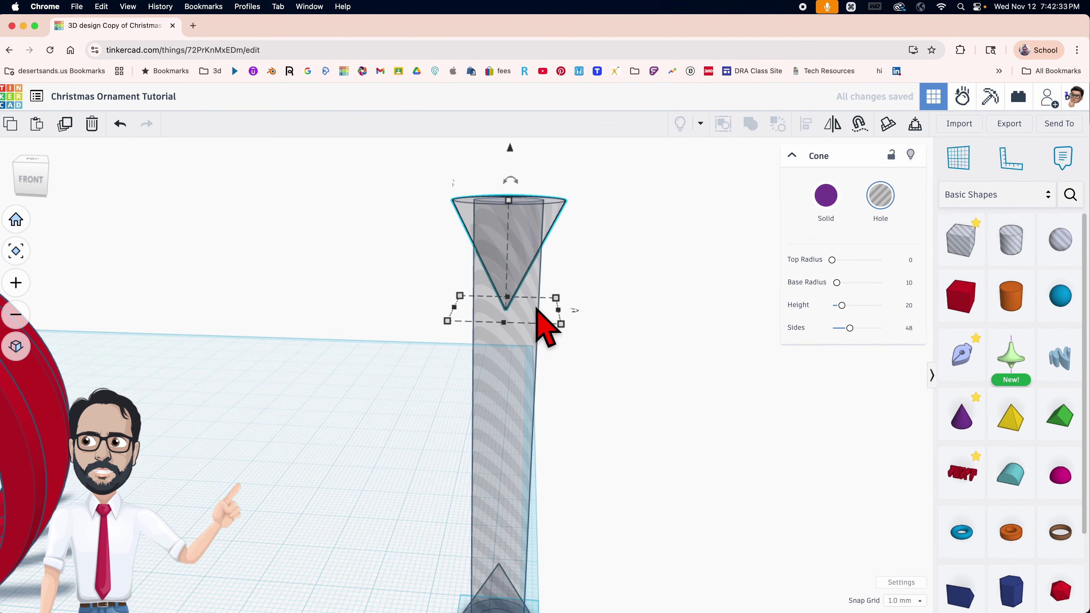
right_drag(566, 264, 567, 250)
middle_drag(567, 250, 564, 358)
mouse_move(563, 359)
right_down()
mouse_move(571, 335)
mouse_move(574, 372)
mouse_move(569, 343)
right_up()
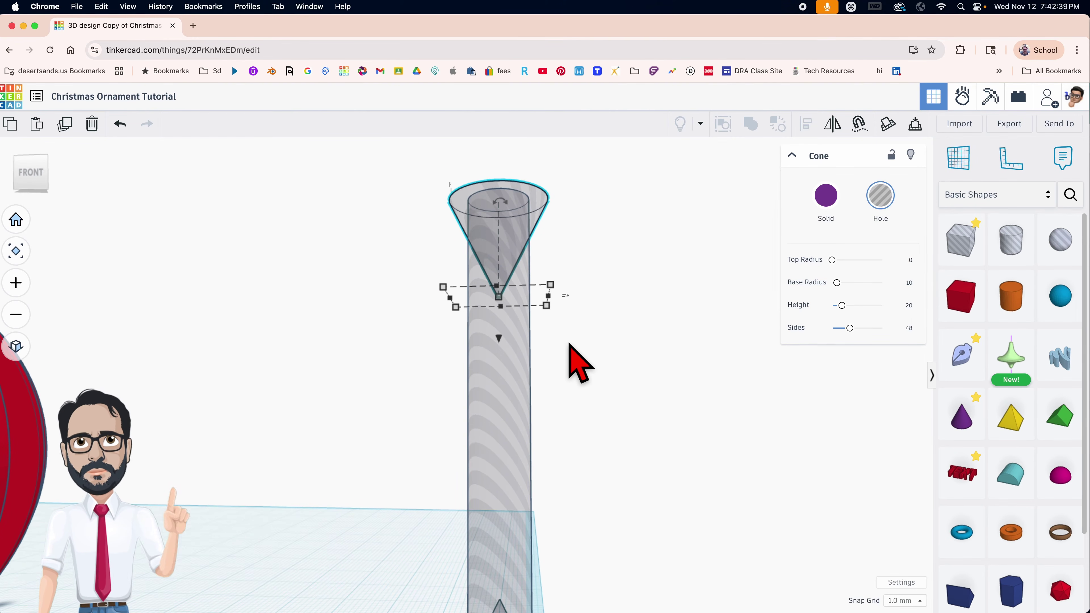
Step: Scale the spare set's upside-down cone proportionally until its base is 12 mm wide and deep
key(shift)
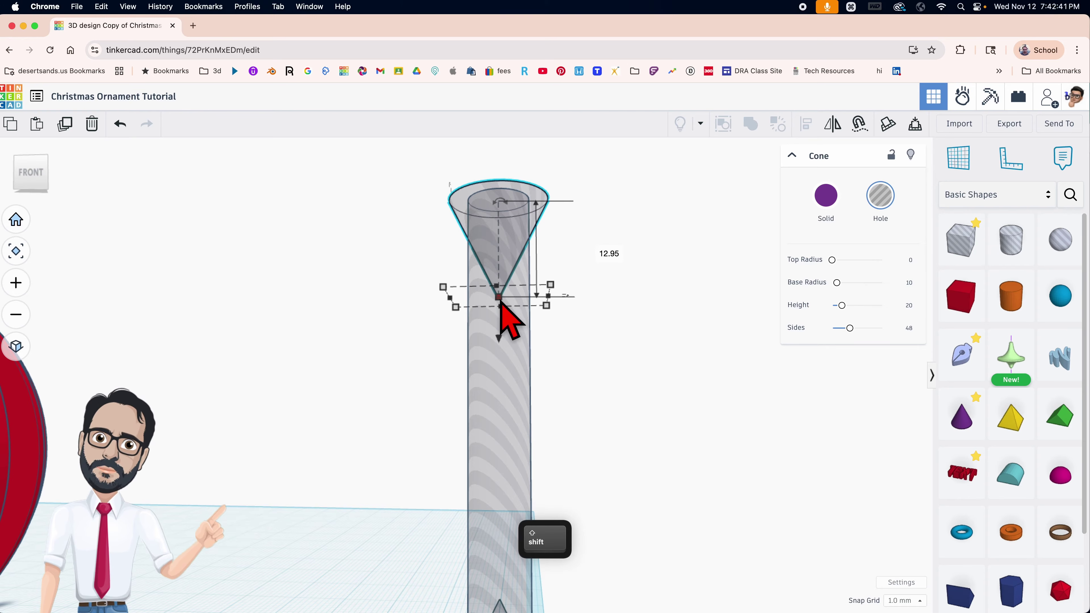
shift+drag(499, 300, 499, 297)
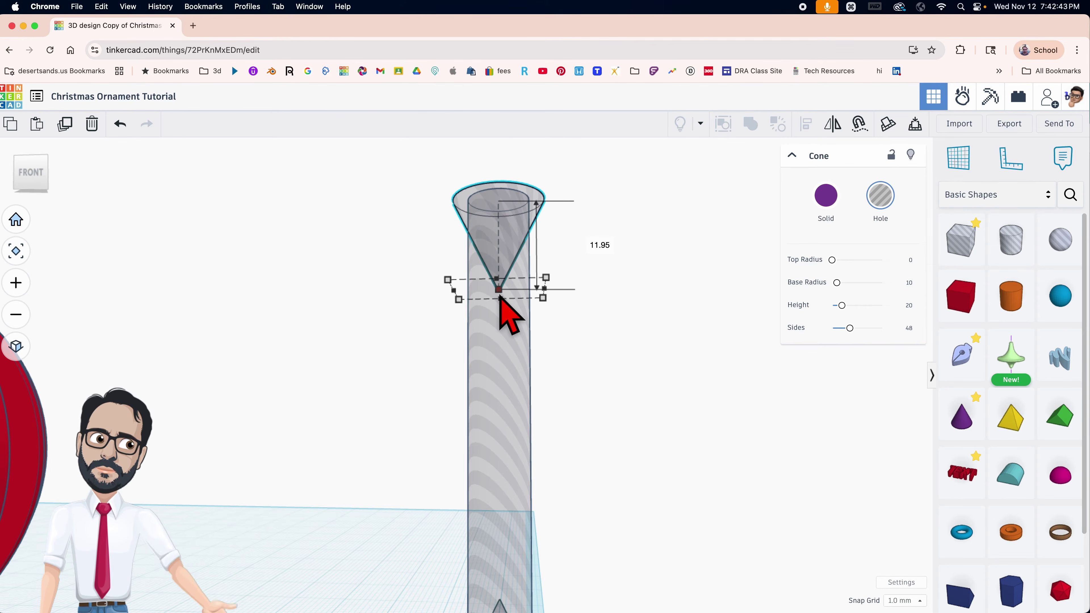
text(12)
key(Return)
click(535, 219)
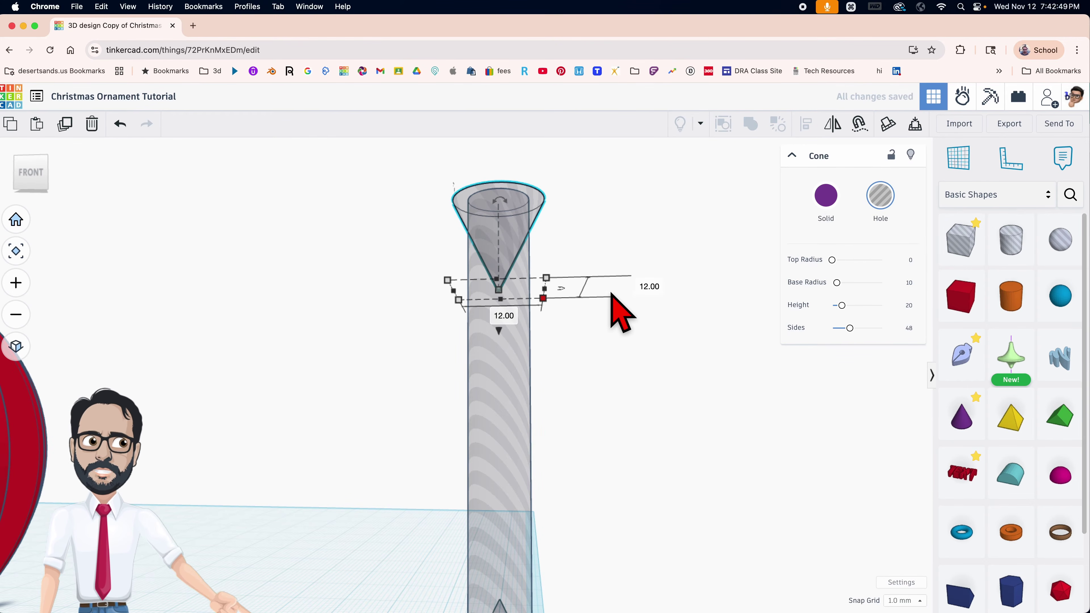
right_click(572, 313)
click(542, 330)
right_drag(562, 326, 559, 366)
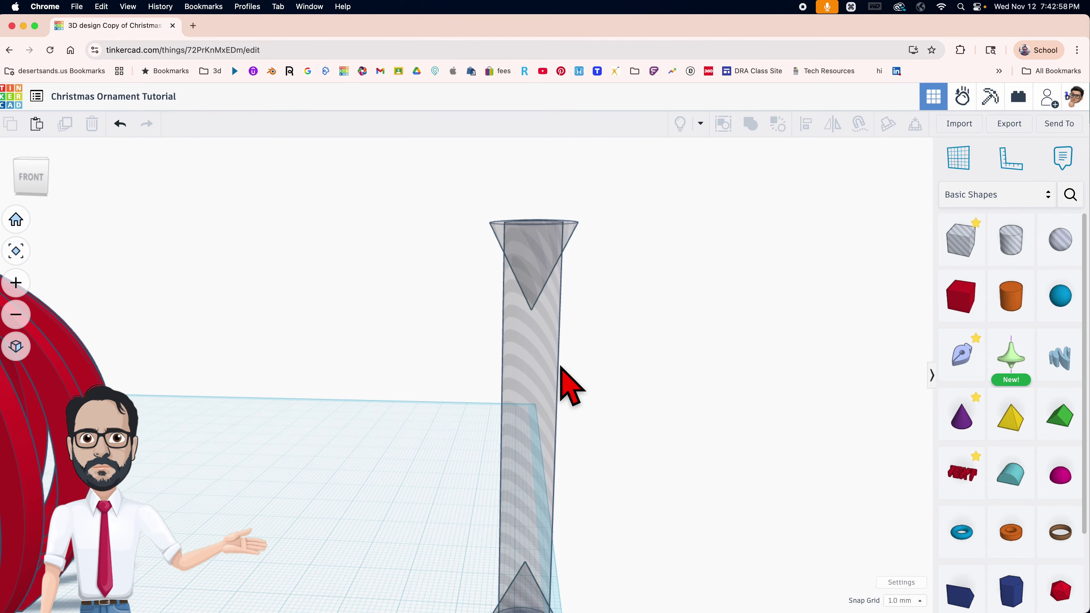
Step: Reduce the spare set's cylinder to a diameter of 7.3 mm
click(535, 398)
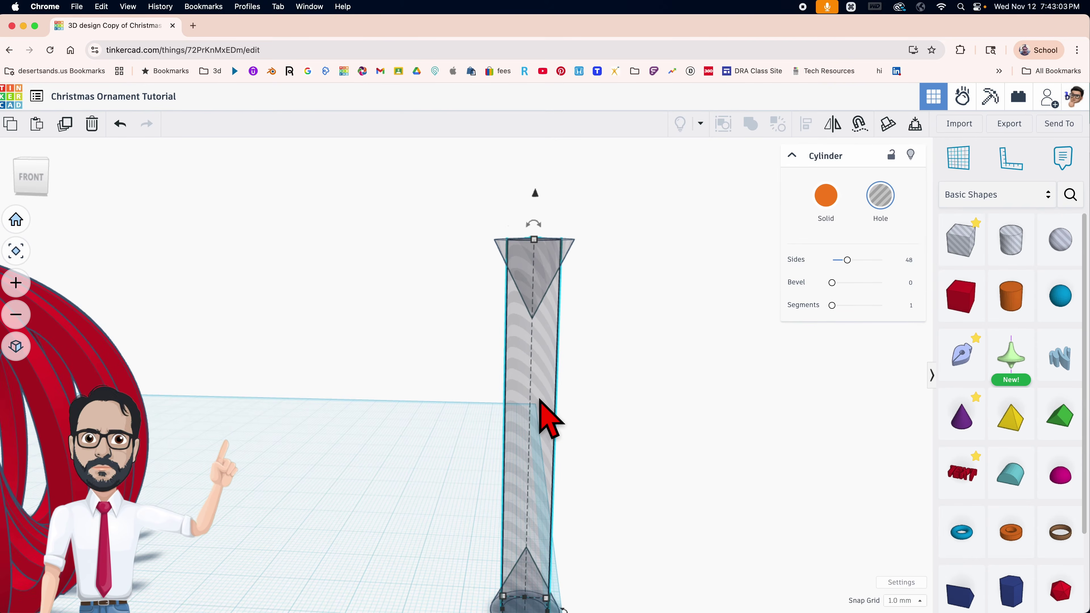
right_drag(537, 413, 547, 305)
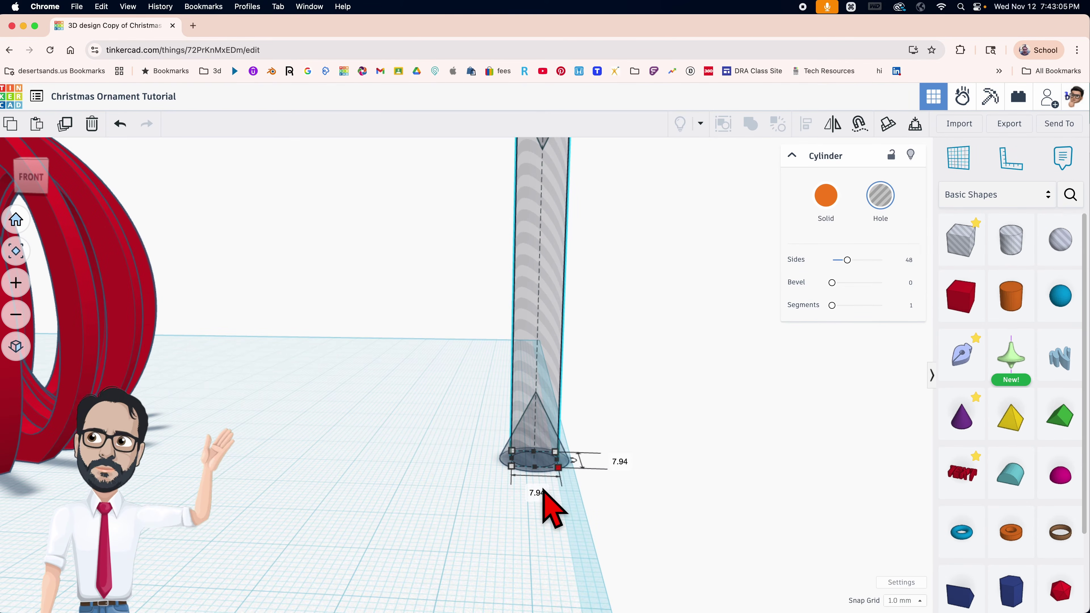
text(7)
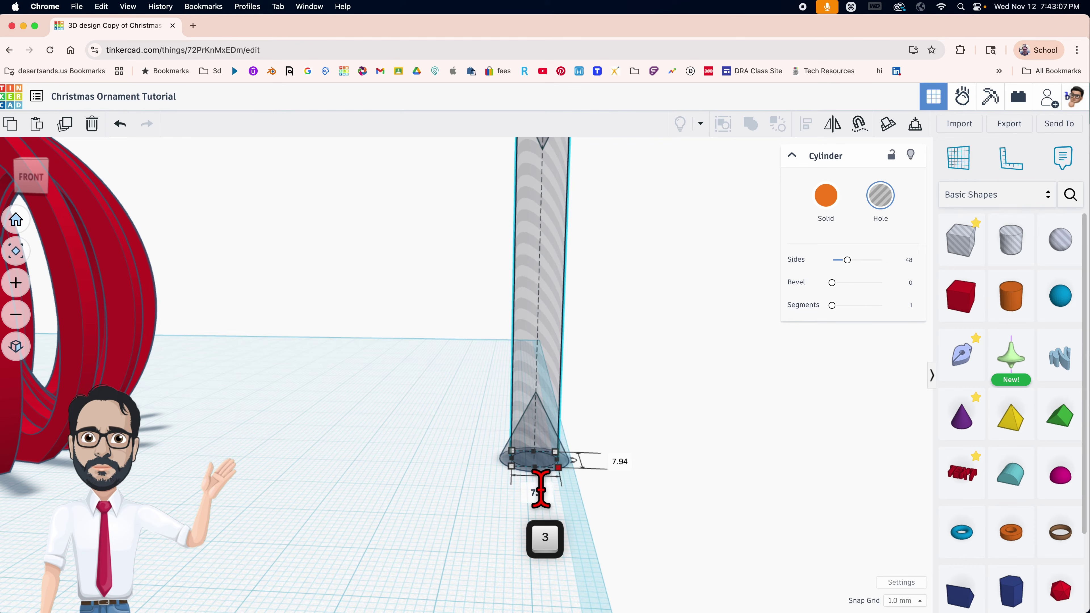
text(.3)
key(Return)
text(7)
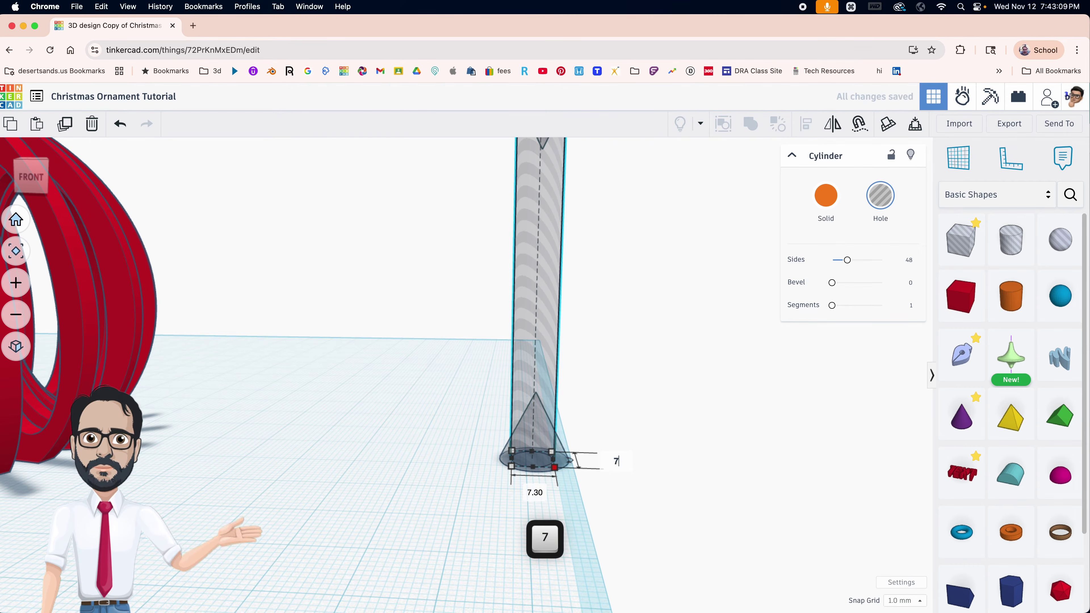
key(Return)
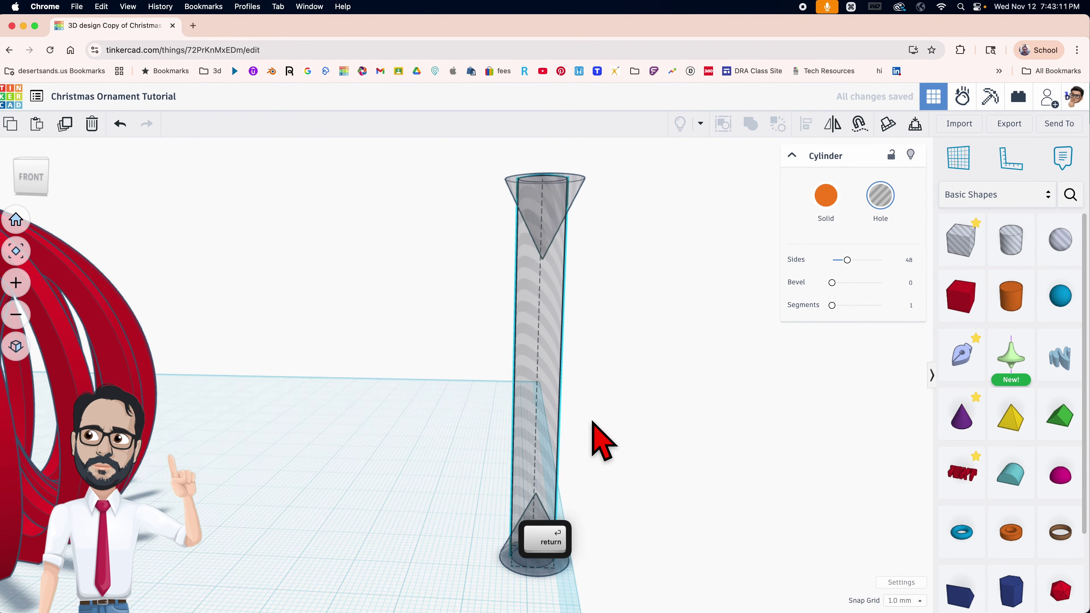
Step: Shorten the cylinder to a height of 63 mm so its upper end sits just below the upside-down cone's wide face
right_drag(580, 292, 555, 294)
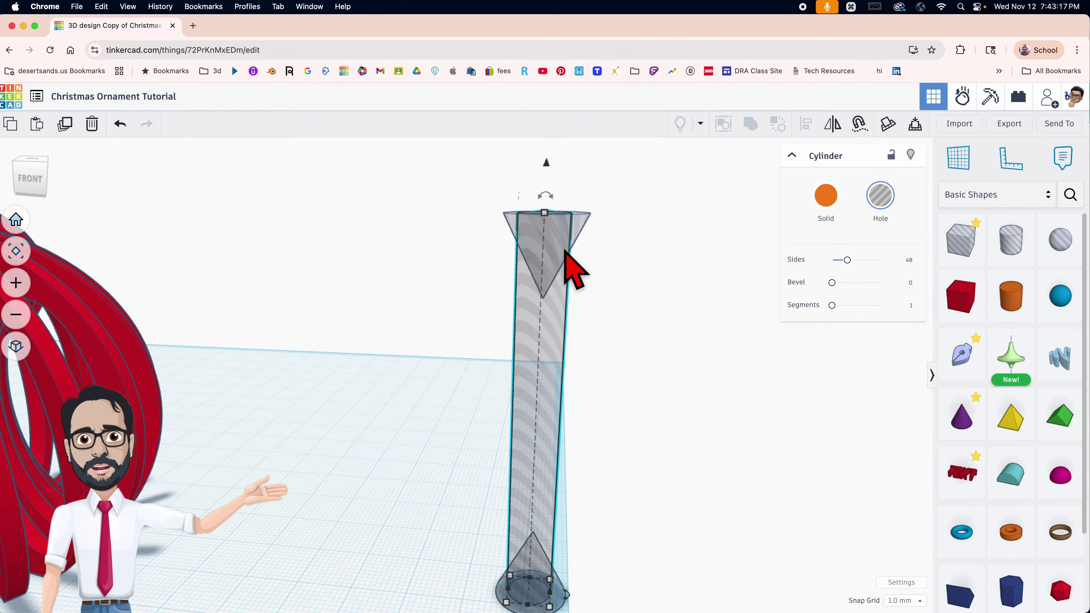
mouse_move(545, 212)
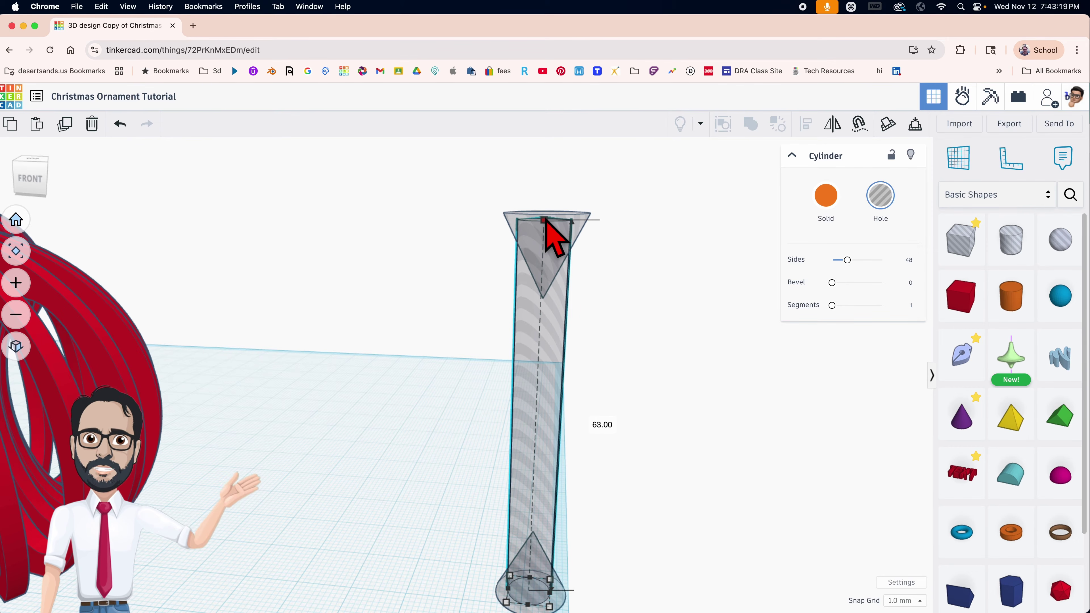
drag(545, 227, 545, 227)
click(595, 302)
scroll(547, 353, down, 5)
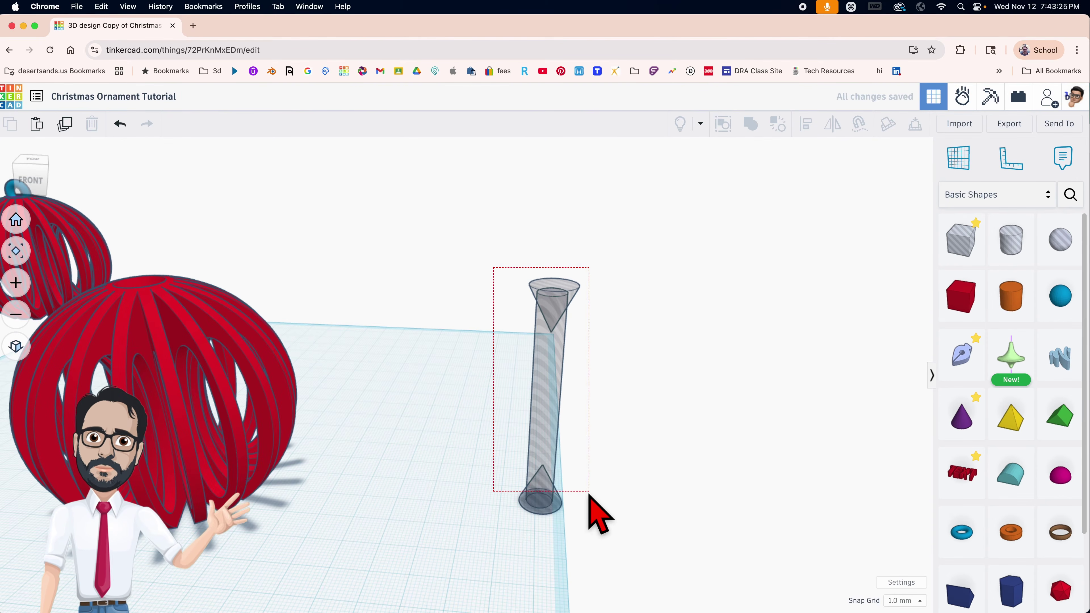
Step: Select the cylinder and both cones and centre them on each other in both horizontal directions
drag(589, 491, 584, 521)
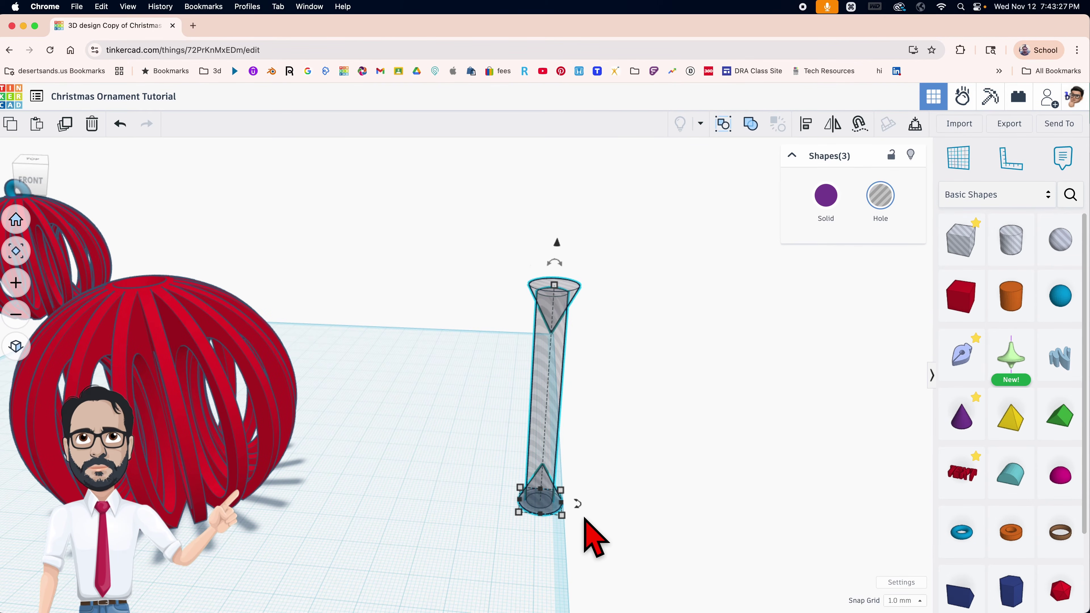
key(l)
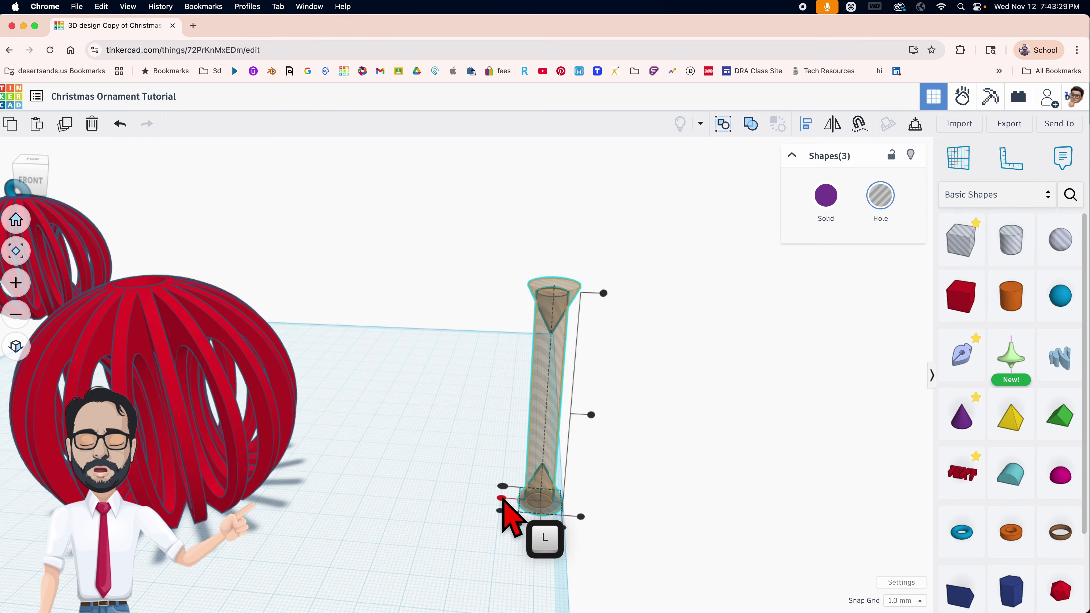
click(501, 498)
click(540, 525)
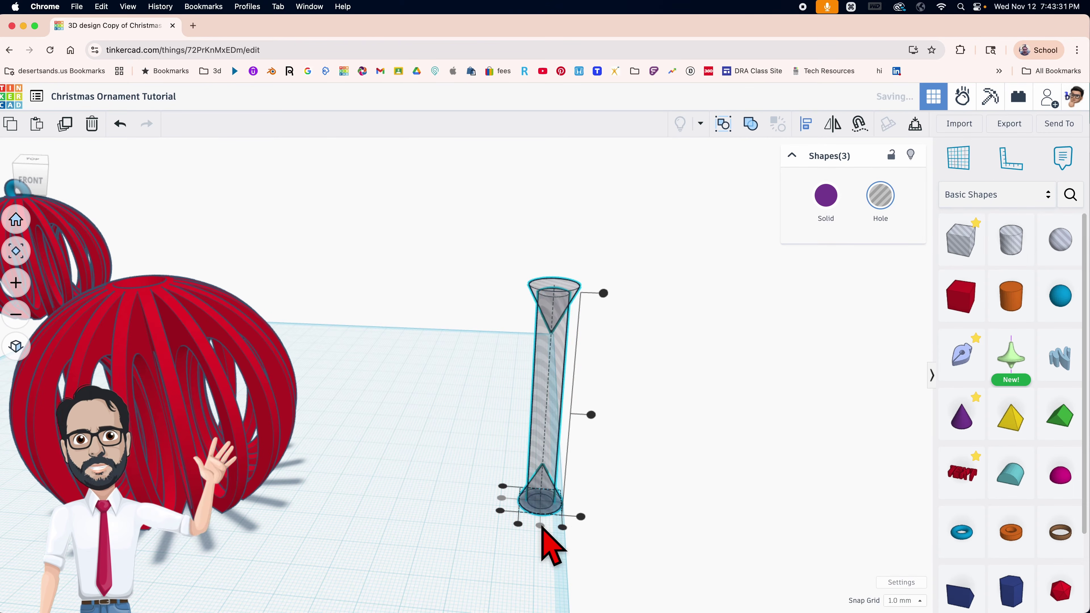
click(587, 536)
Step: Turn the cylinder and both cones from holes into solids and group them as a bundle
drag(516, 275, 613, 518)
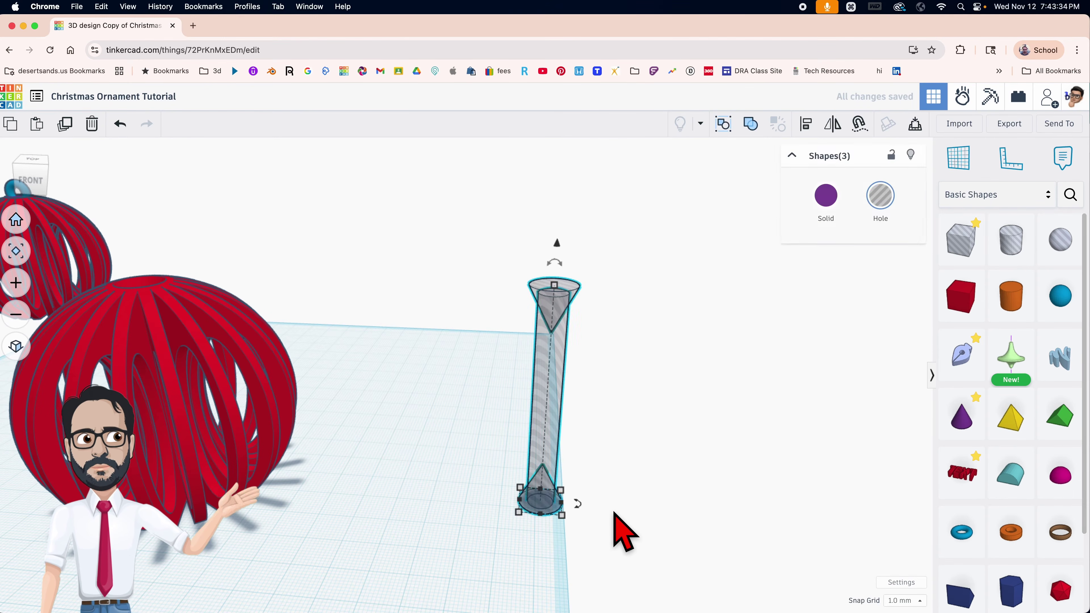
click(822, 201)
click(614, 348)
drag(510, 275, 584, 511)
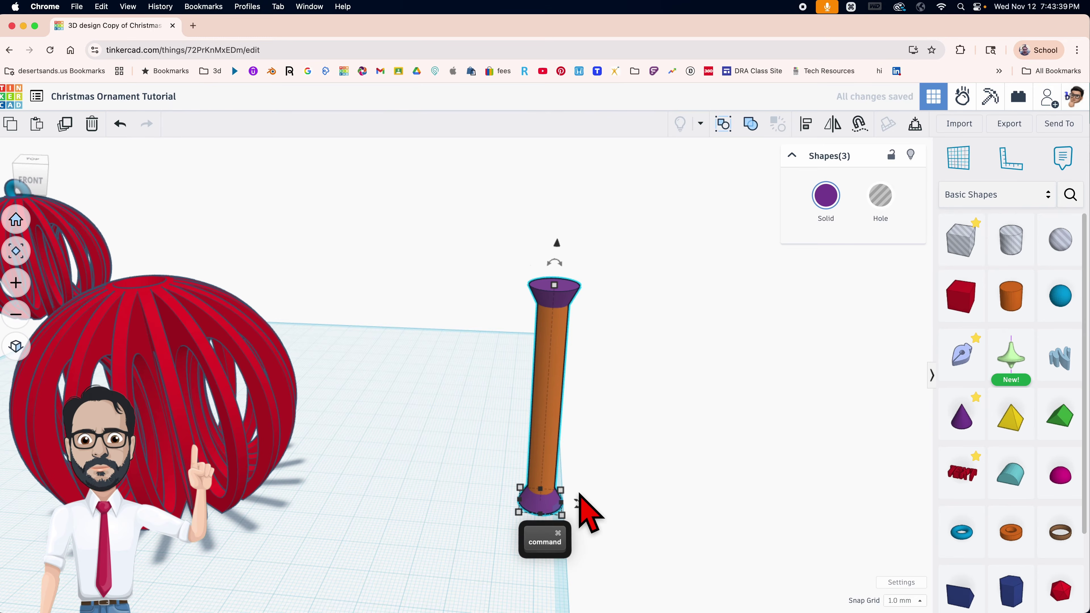
key(super+b)
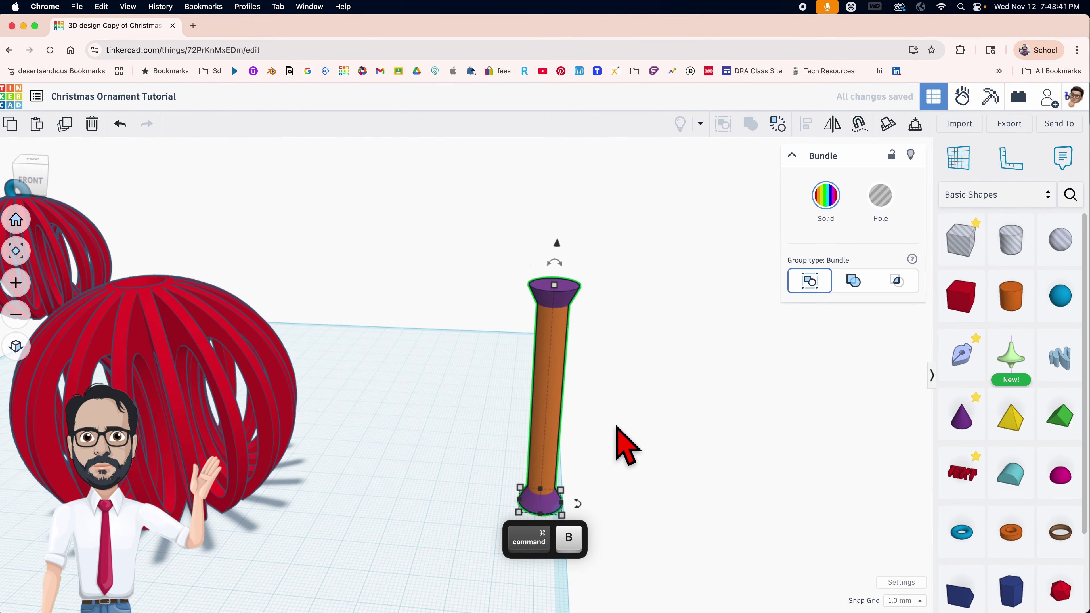
click(608, 426)
click(552, 411)
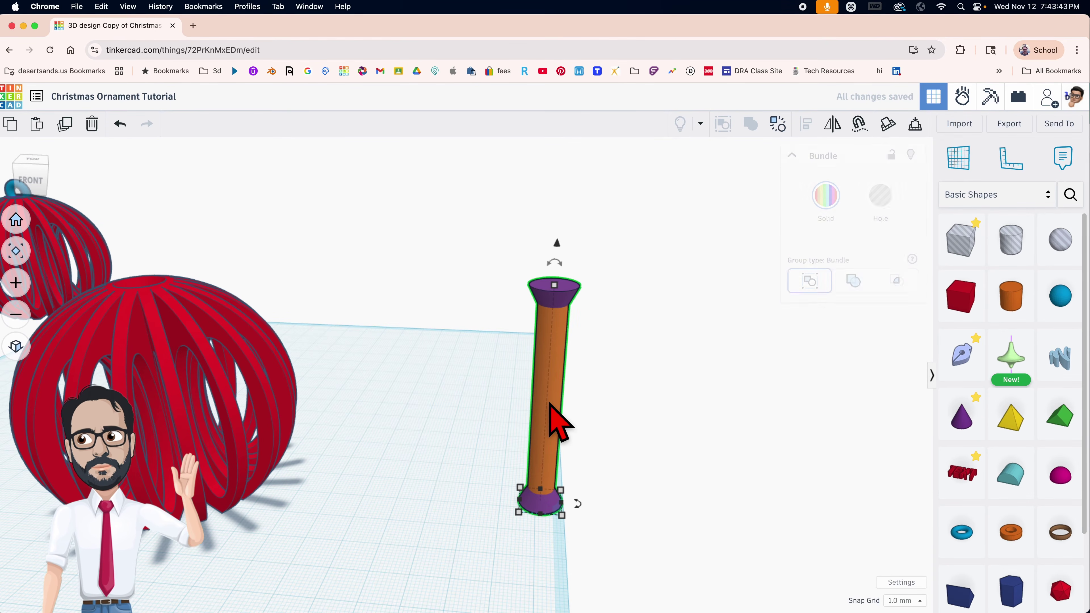
Step: Add a torus beside the bundled rod, rotate it upright and drop it onto the workplane
drag(953, 537, 620, 511)
key(f)
right_drag(487, 384, 364, 378)
drag(389, 341, 377, 382)
key(d)
right_drag(377, 382, 532, 410)
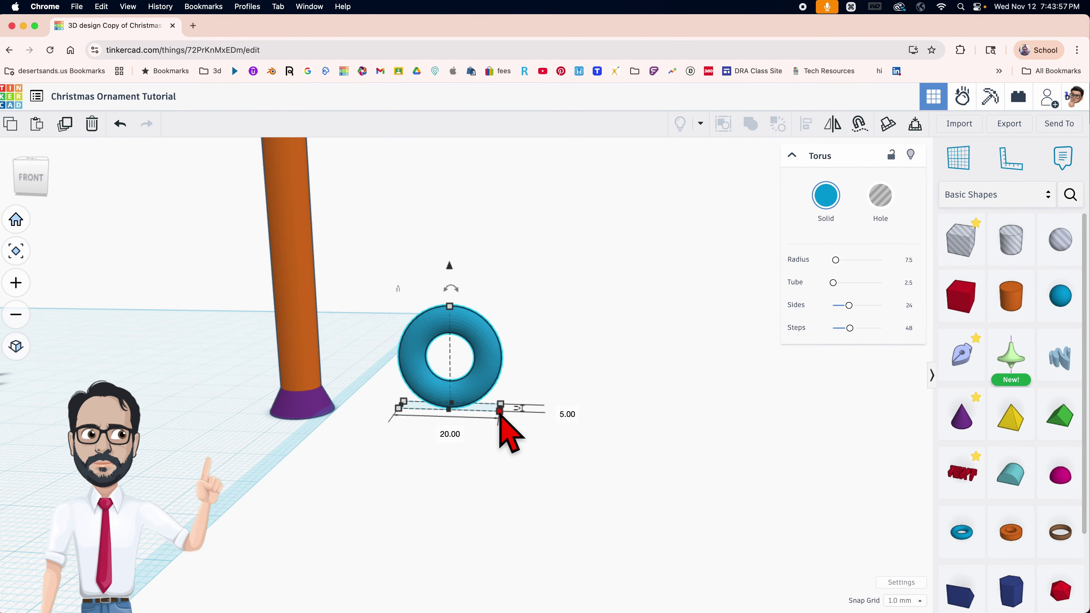
Step: Resize the upright torus to 12.71 mm wide, 3.3 mm deep and 12.71 mm high
text(12.71)
key(Return)
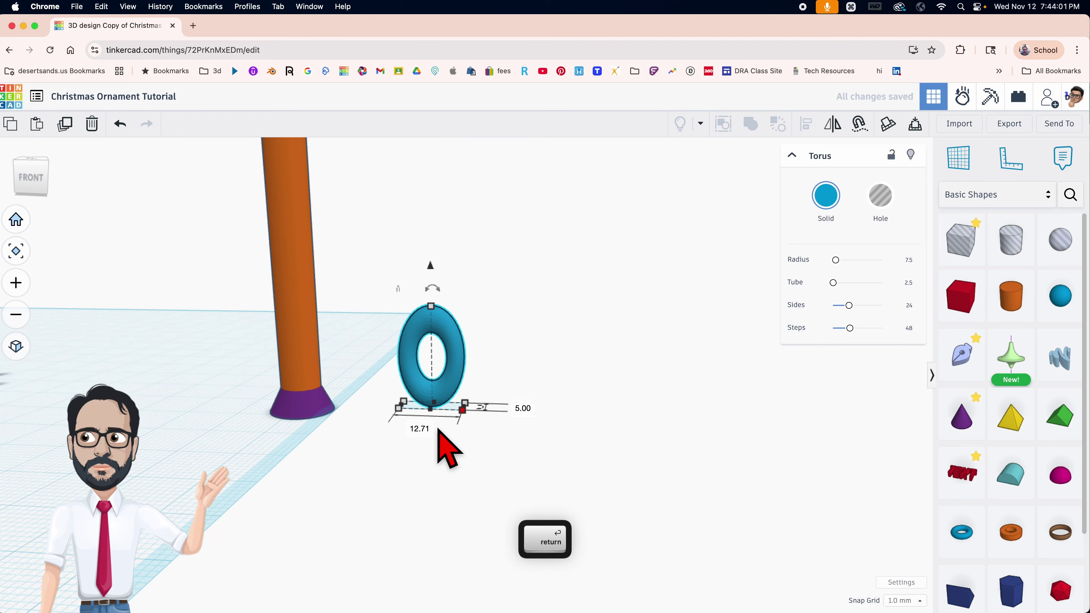
key(3)
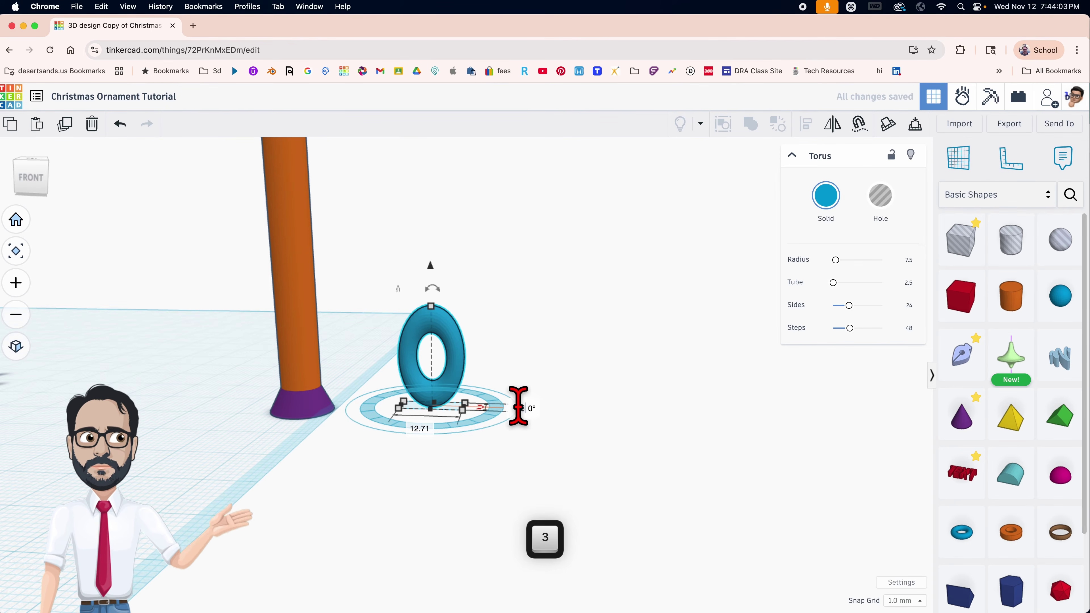
text(0)
key(Return)
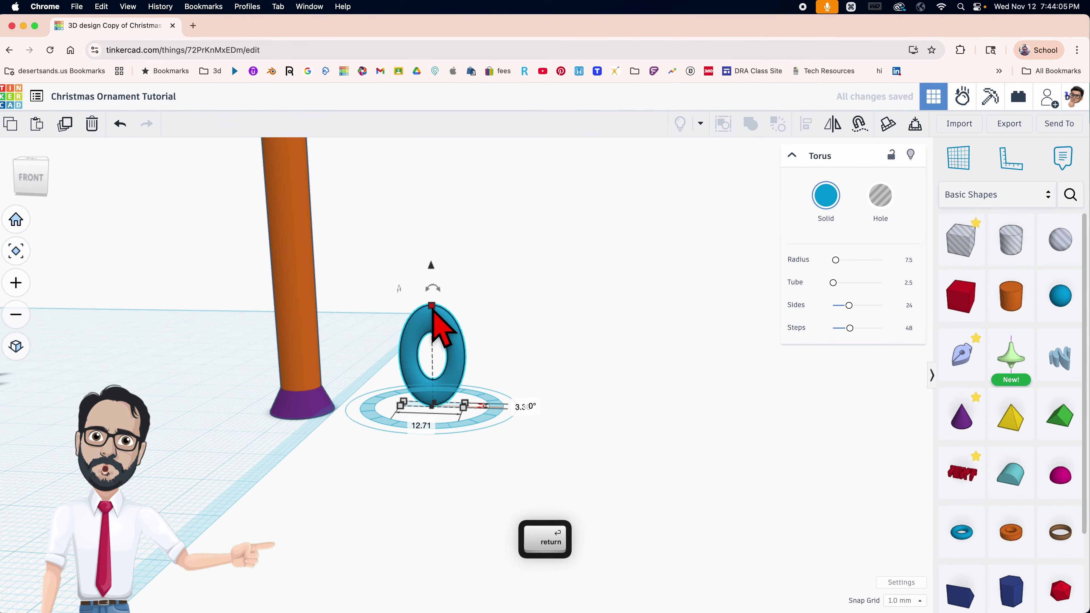
click(484, 354)
text(12)
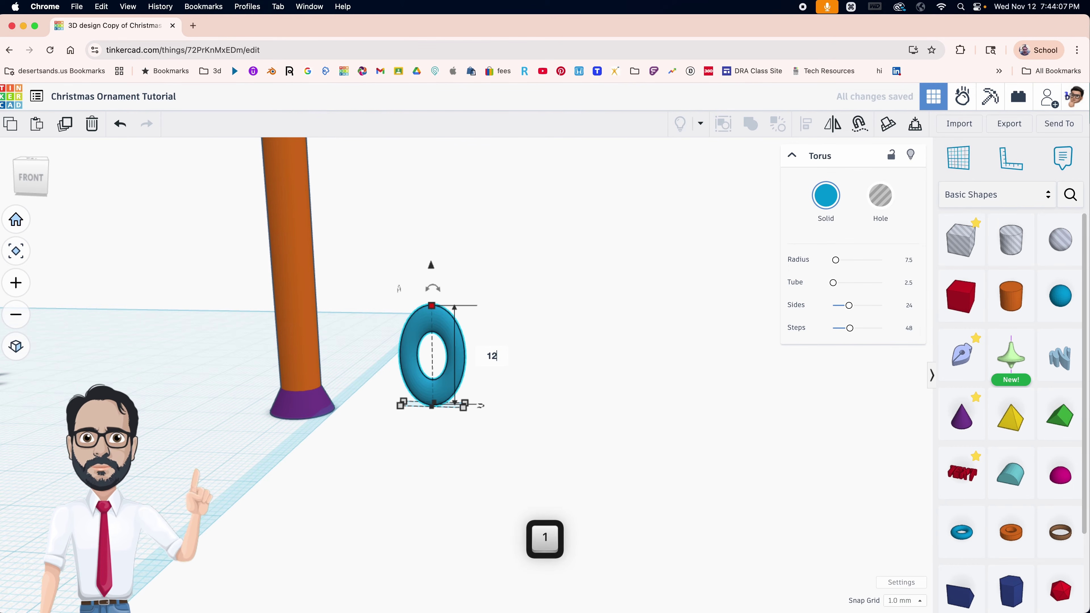
text(.71)
key(Return)
Step: Move the torus to the rod and raise it to 59 mm so it overlaps the upper cone as a hanging loop
middle_drag(463, 345, 474, 378)
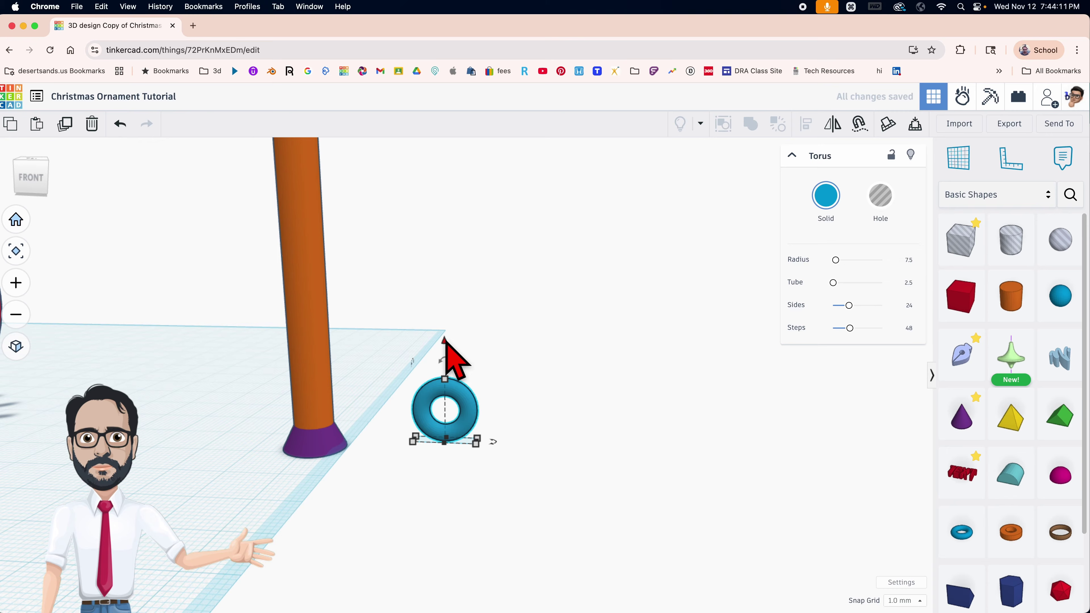
drag(444, 339, 433, 146)
middle_drag(433, 146, 559, 322)
drag(559, 318, 419, 315)
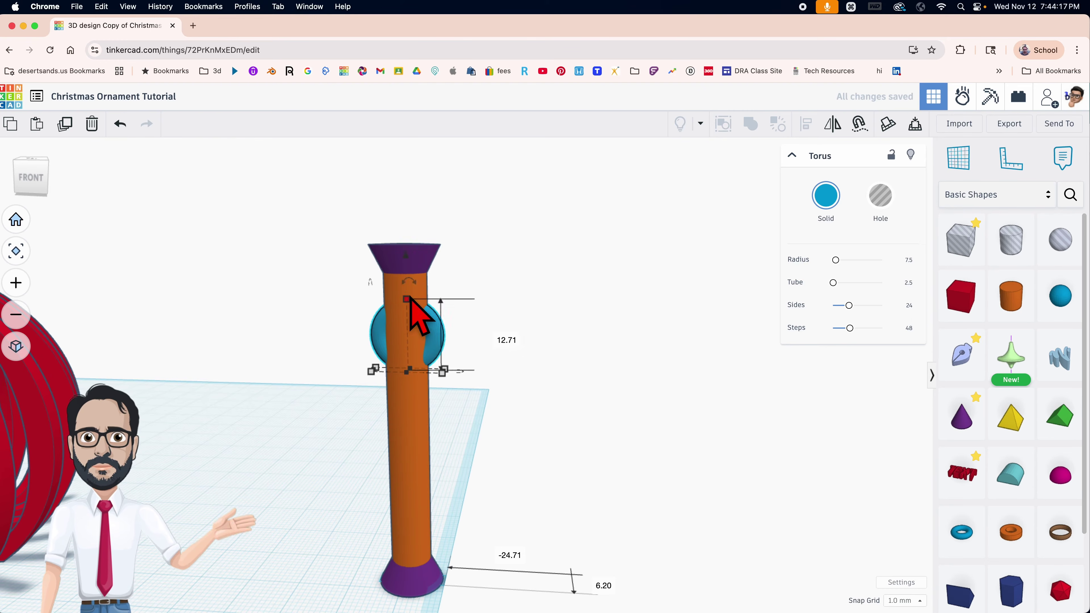
drag(406, 258, 391, 156)
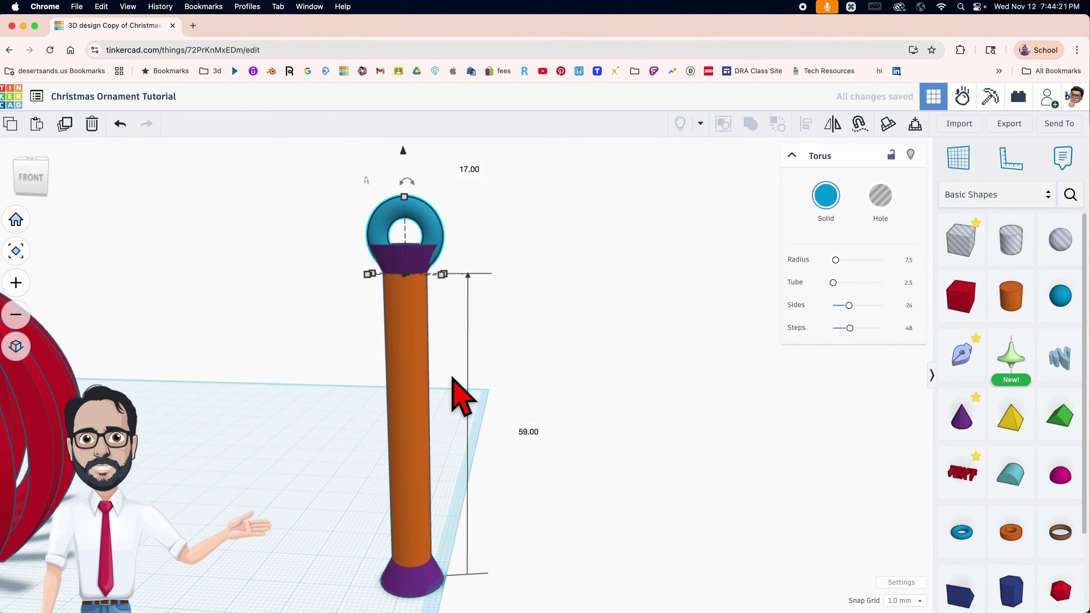
Step: Select the torus and the bundled rod and centre them on each other horizontally
scroll(462, 413, down, 3)
right_drag(461, 414, 377, 352)
drag(384, 317, 528, 534)
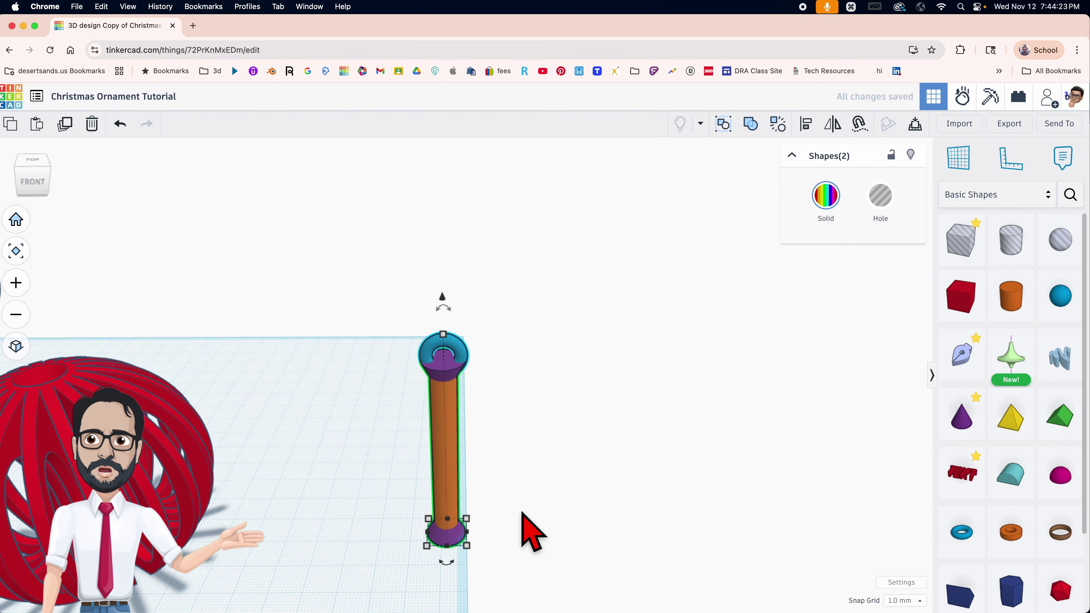
key(l)
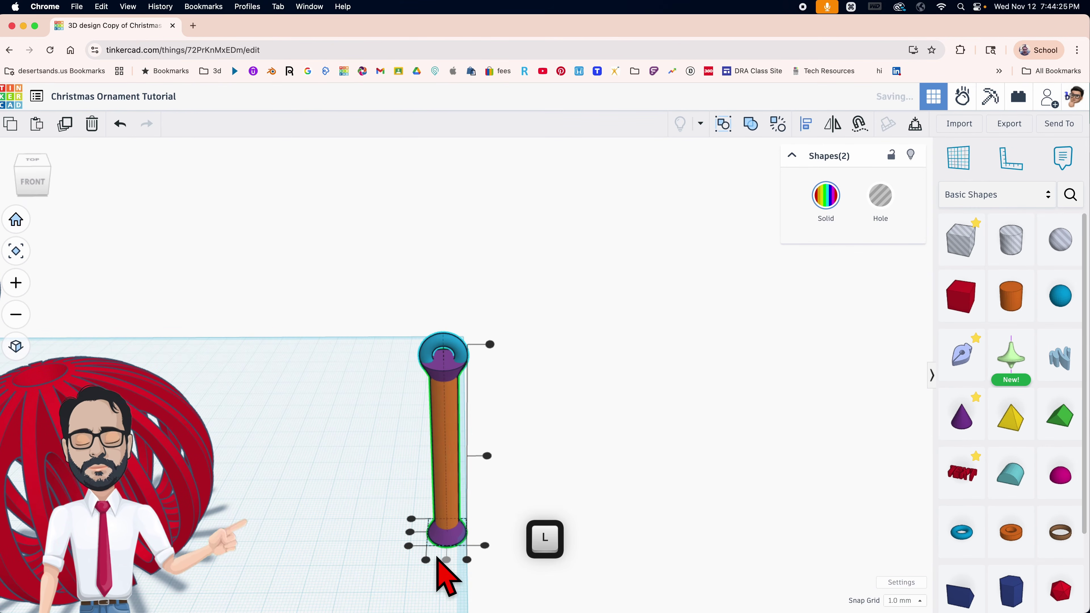
click(493, 467)
Step: Raise the torus slightly so its lower part no longer pokes through the side of the upper cone
right_drag(494, 467, 544, 518)
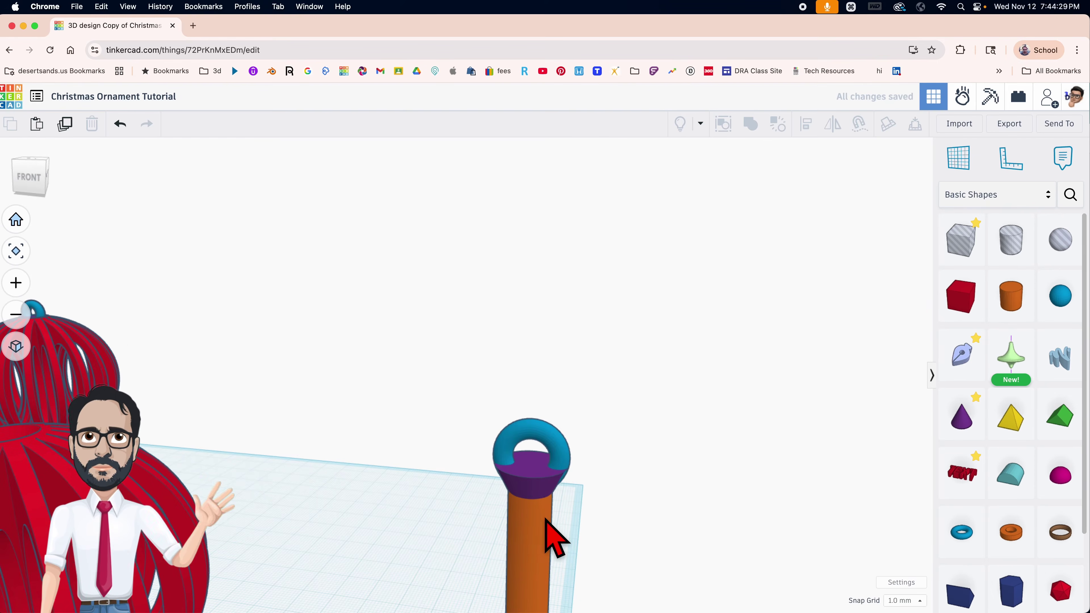
click(556, 457)
key(f)
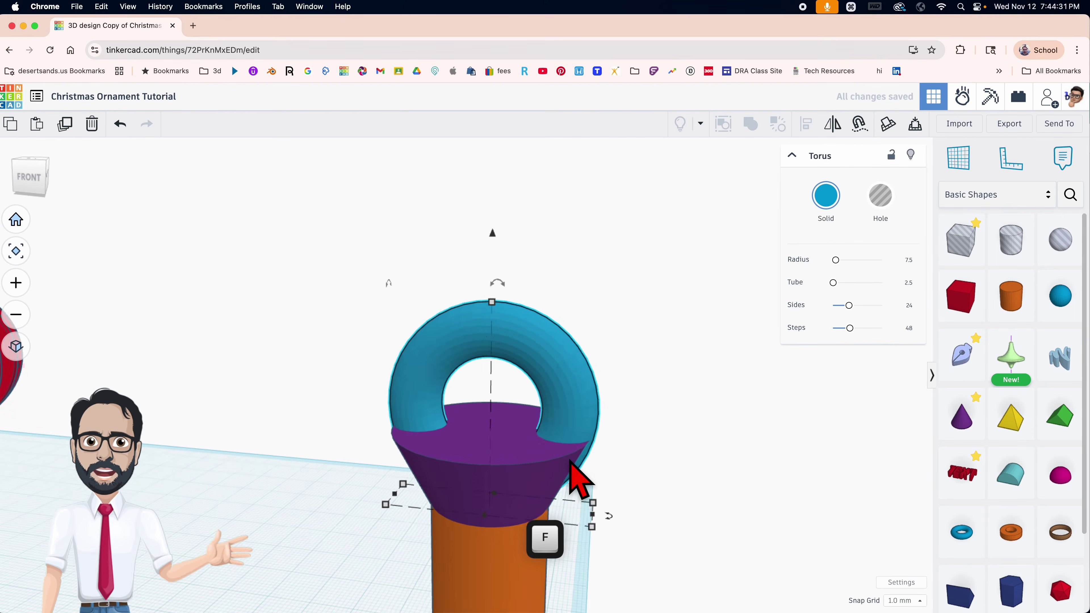
right_drag(530, 463, 466, 485)
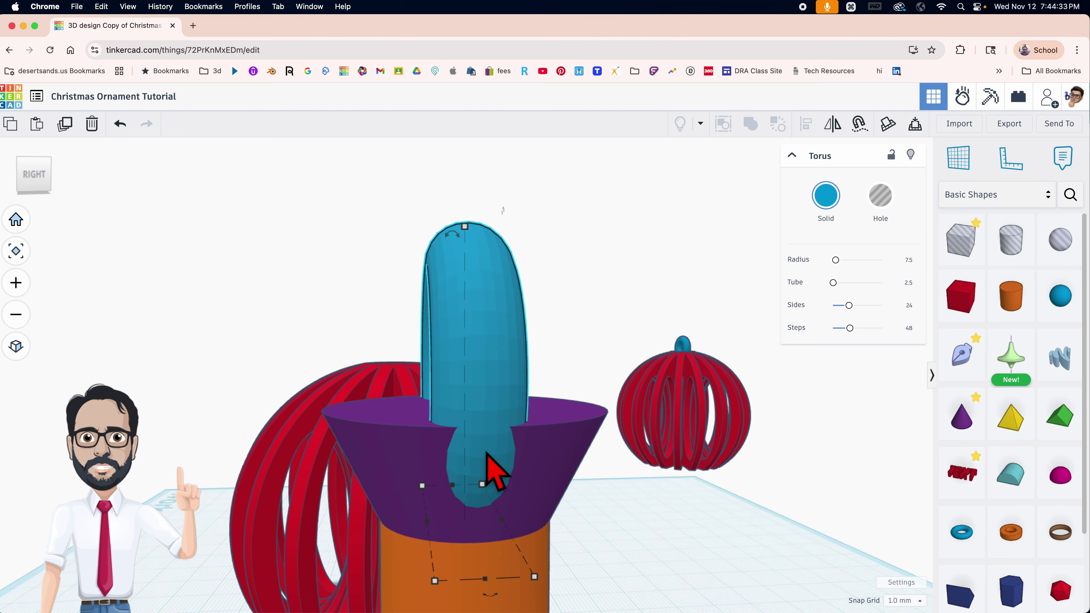
click(569, 266)
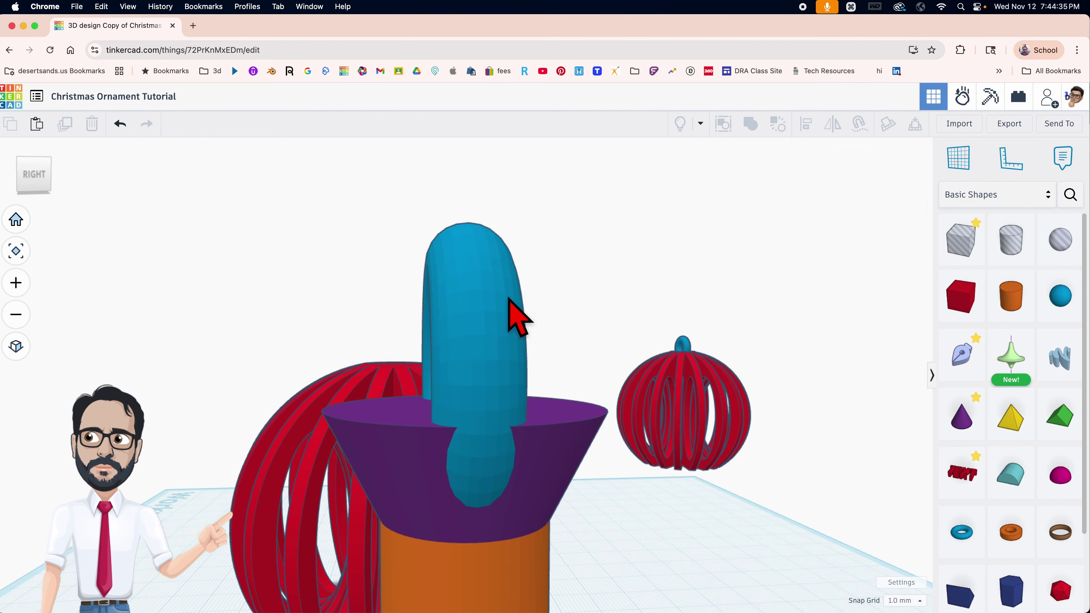
click(483, 300)
right_drag(478, 234, 472, 239)
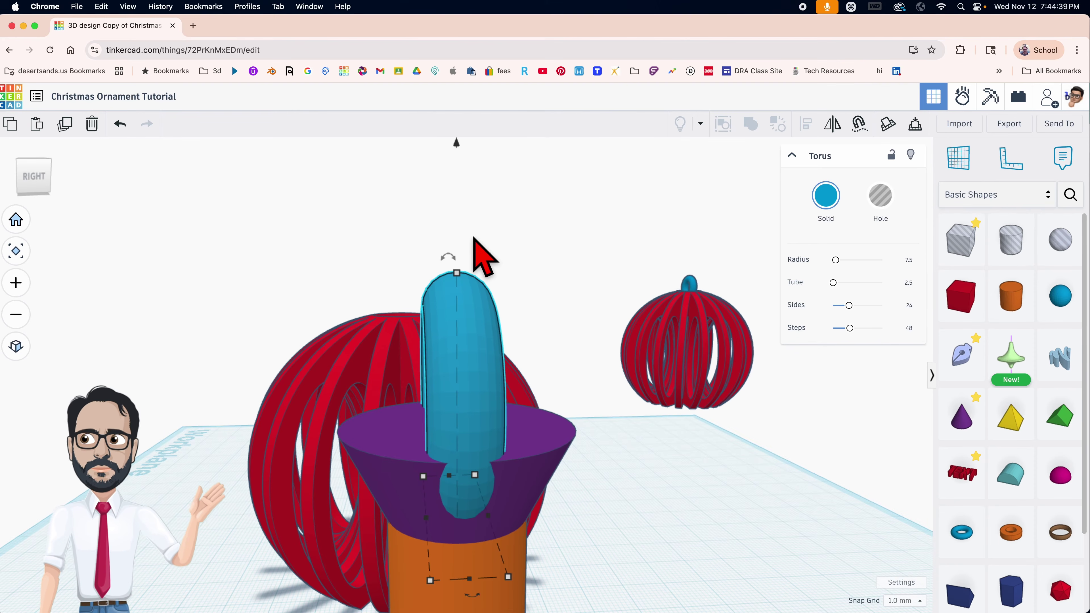
drag(458, 149, 459, 141)
right_drag(476, 326, 663, 331)
key(f)
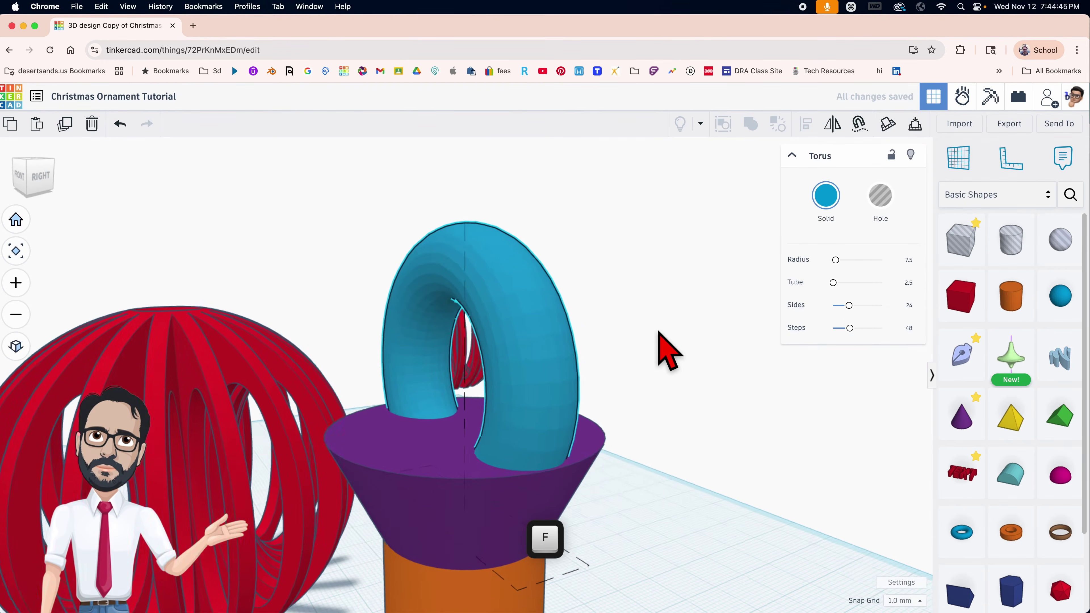
Step: Add the rod to the torus selection and bundle the two together
scroll(560, 362, down, 10)
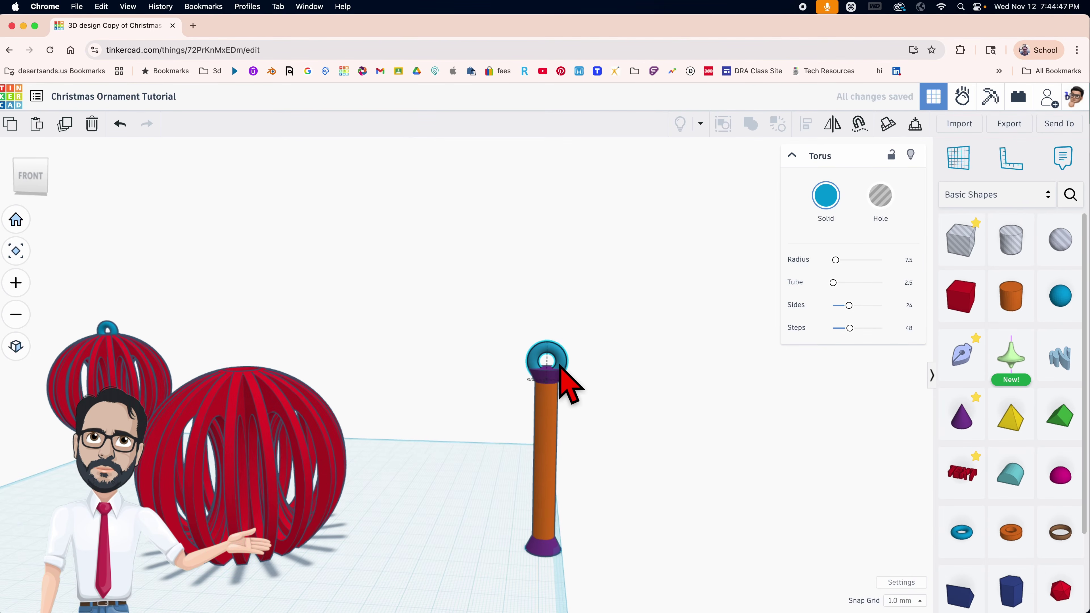
shift+click(553, 519)
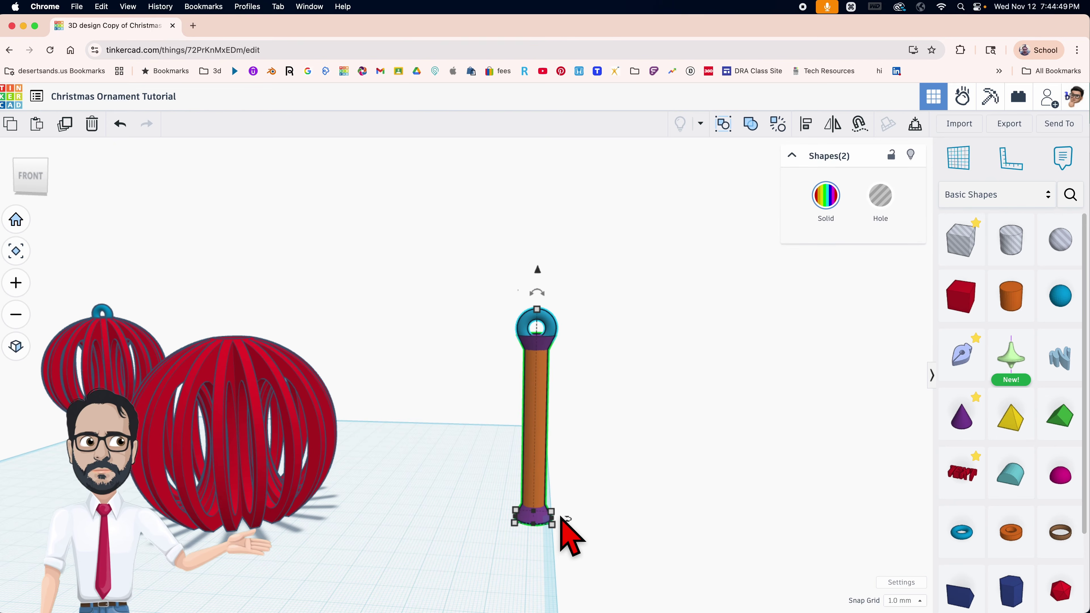
key(super+b)
middle_drag(440, 477, 547, 471)
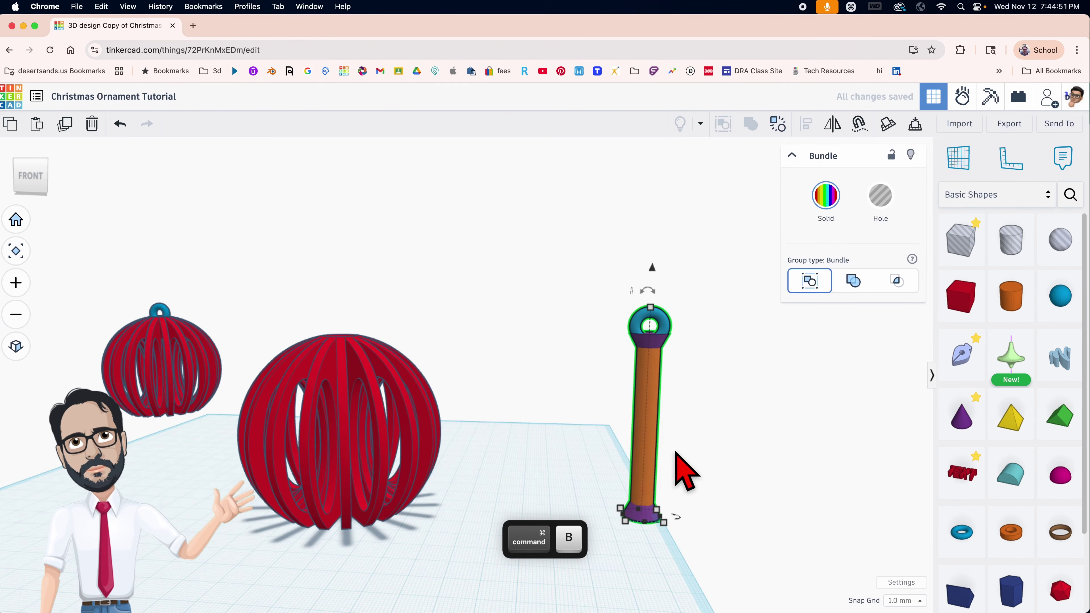
Step: Move the bundled rod into the ornament's axial hole and centre the rod and ornament on each other horizontally
drag(652, 457, 343, 424)
right_drag(343, 424, 422, 432)
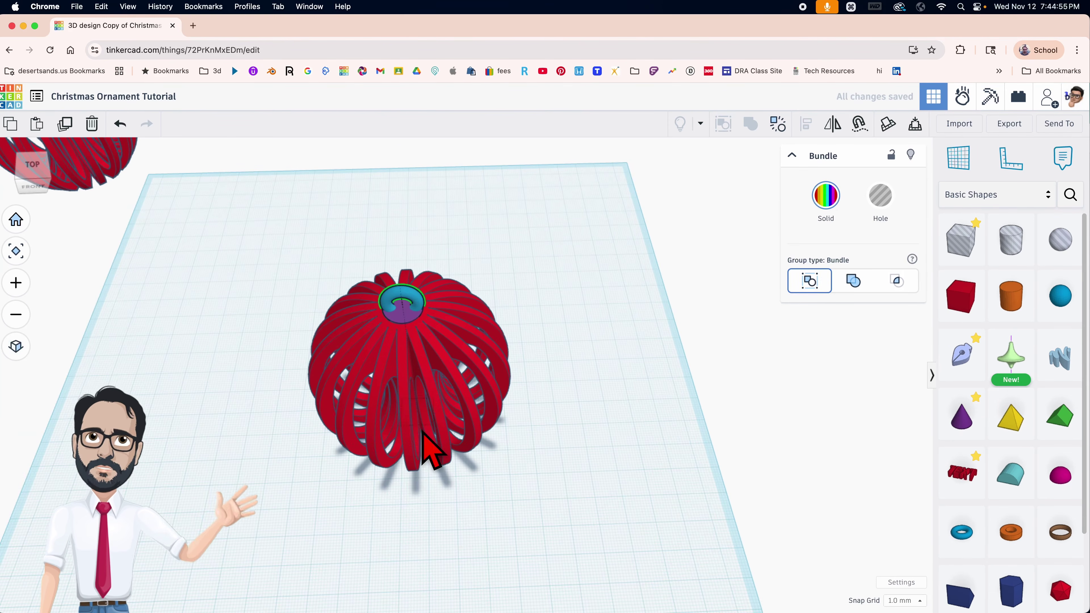
drag(292, 259, 560, 473)
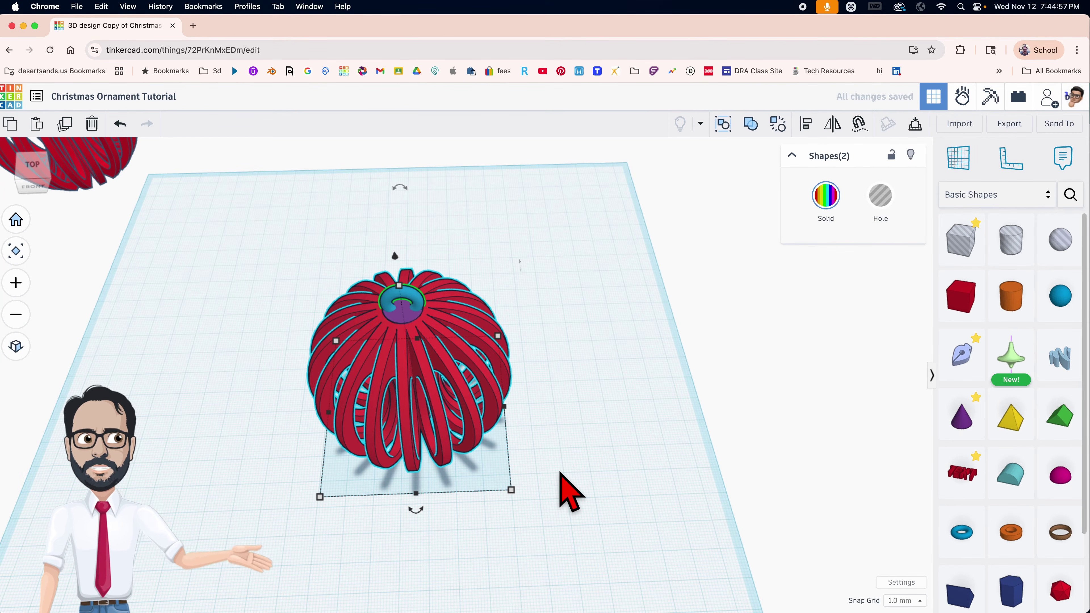
key(l)
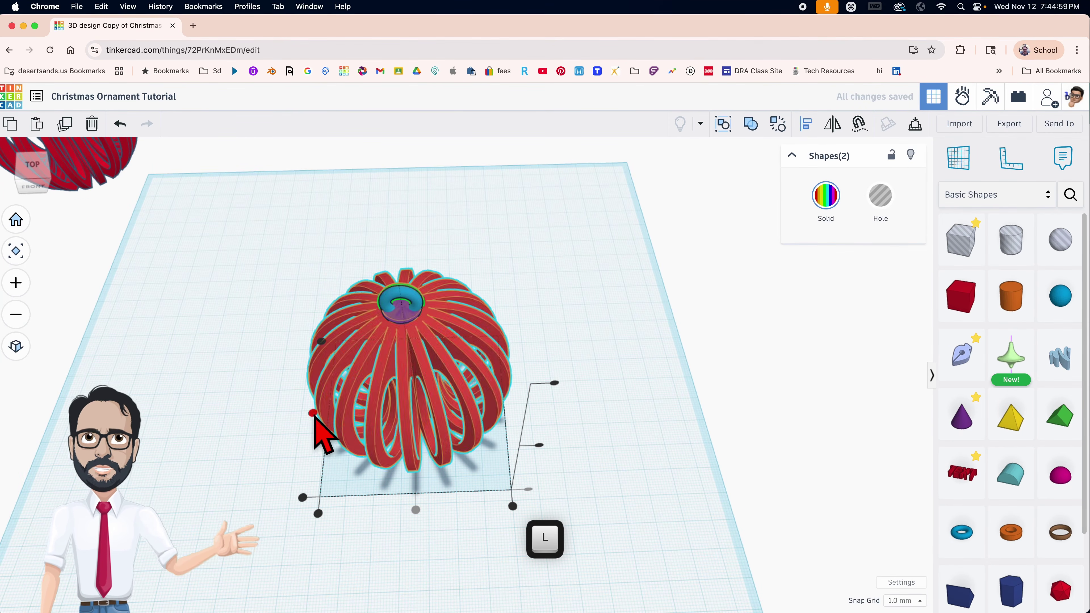
Step: Examine from below and above how the rod's cones and hanging loop sit in the ornament's hole
right_drag(316, 426, 452, 258)
scroll(424, 455, up, 5)
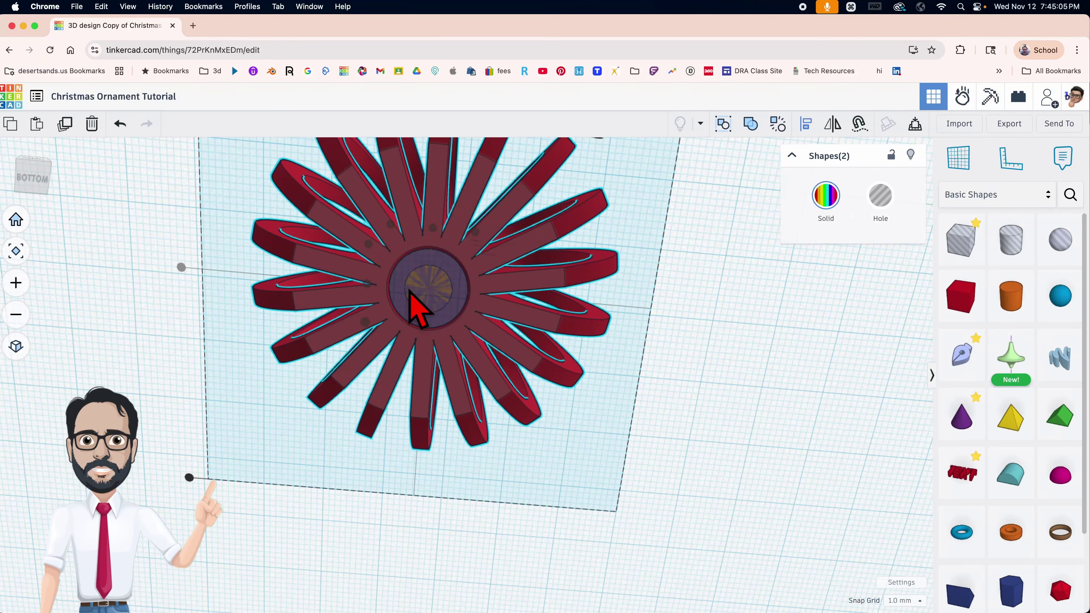
scroll(410, 292, up, 5)
right_drag(489, 282, 494, 352)
scroll(484, 332, down, 5)
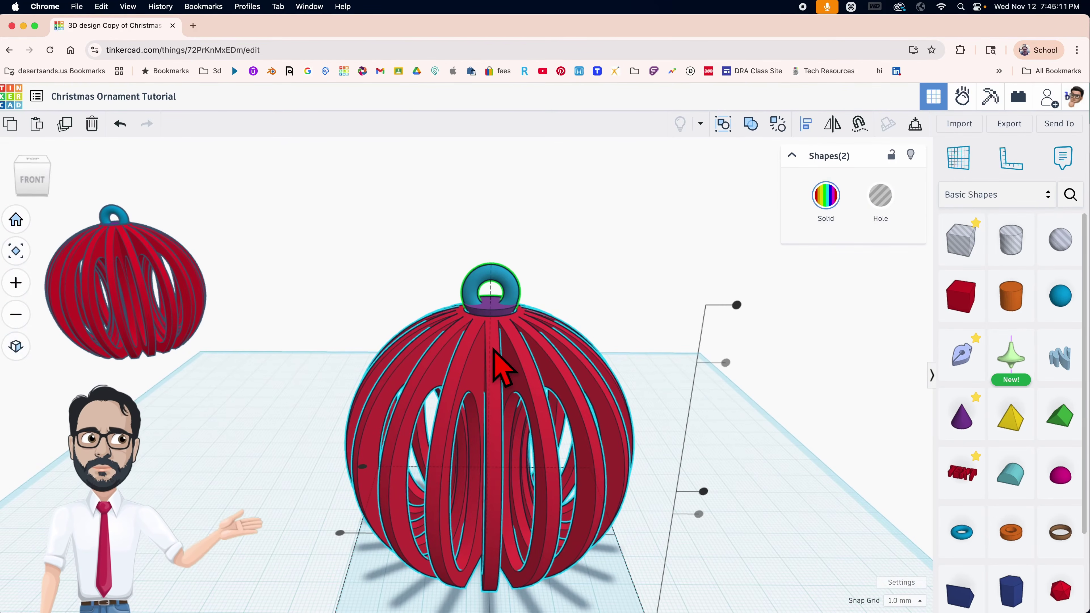
scroll(493, 350, up, 10)
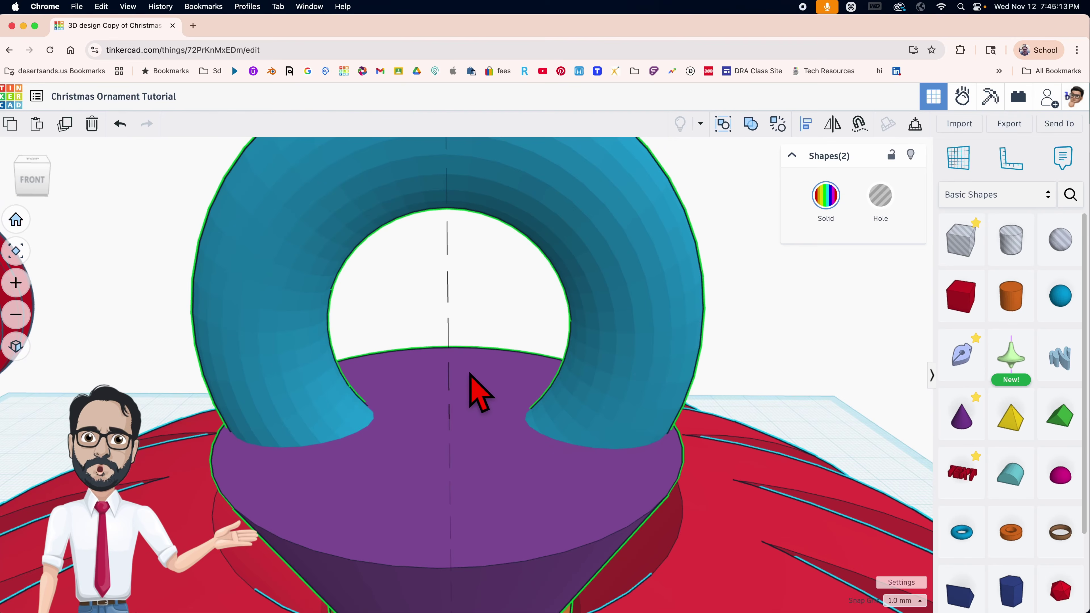
scroll(469, 374, down, 5)
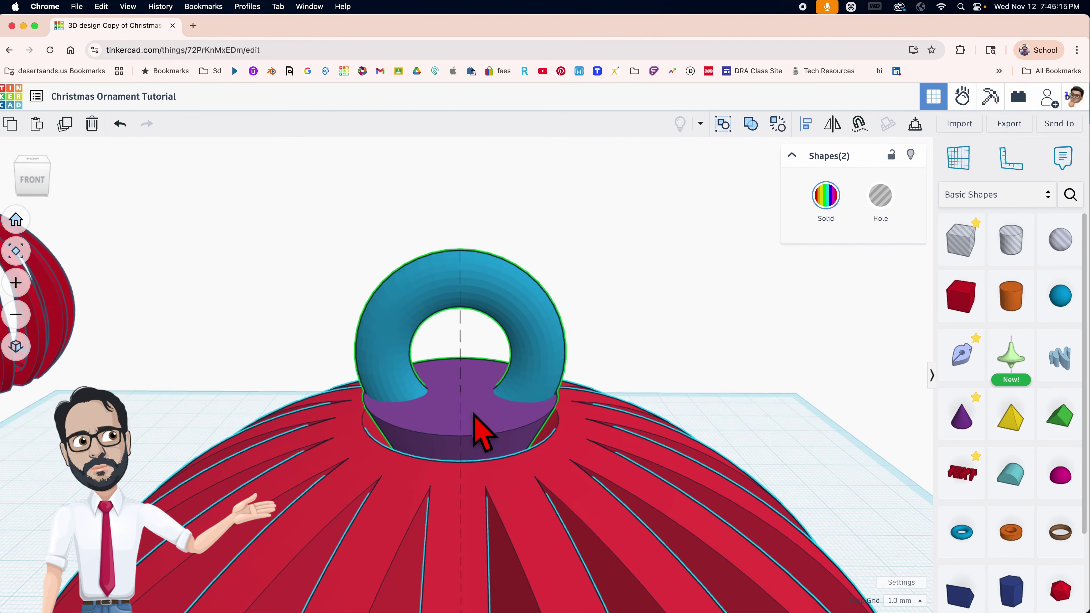
right_drag(477, 410, 480, 386)
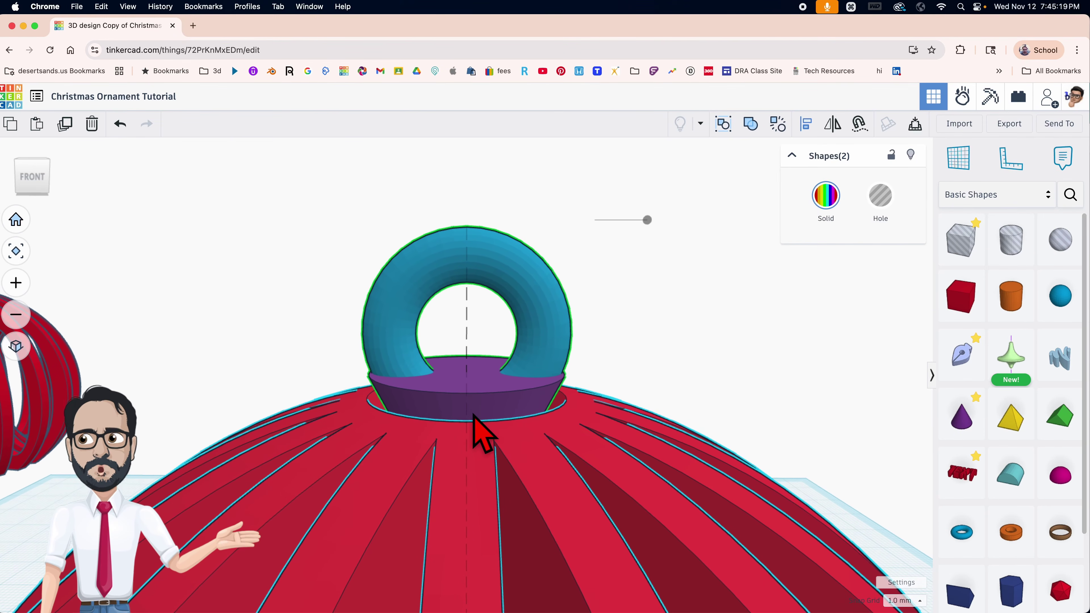
scroll(472, 416, down, 5)
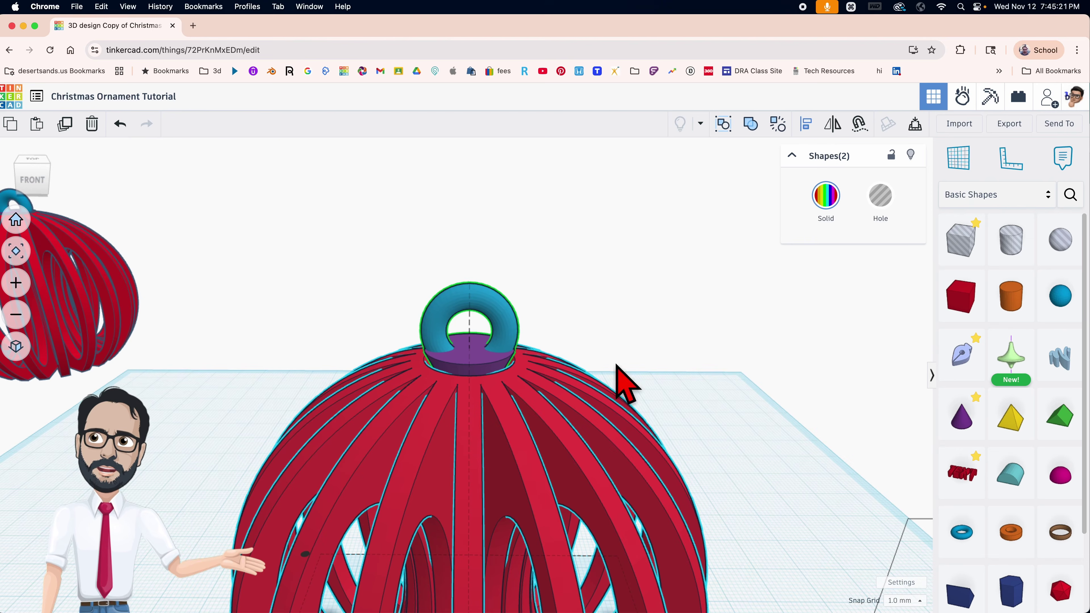
Step: Make the ribbed ornament transparent and examine how the rod and its upper cone fit inside the hole
click(616, 365)
click(506, 419)
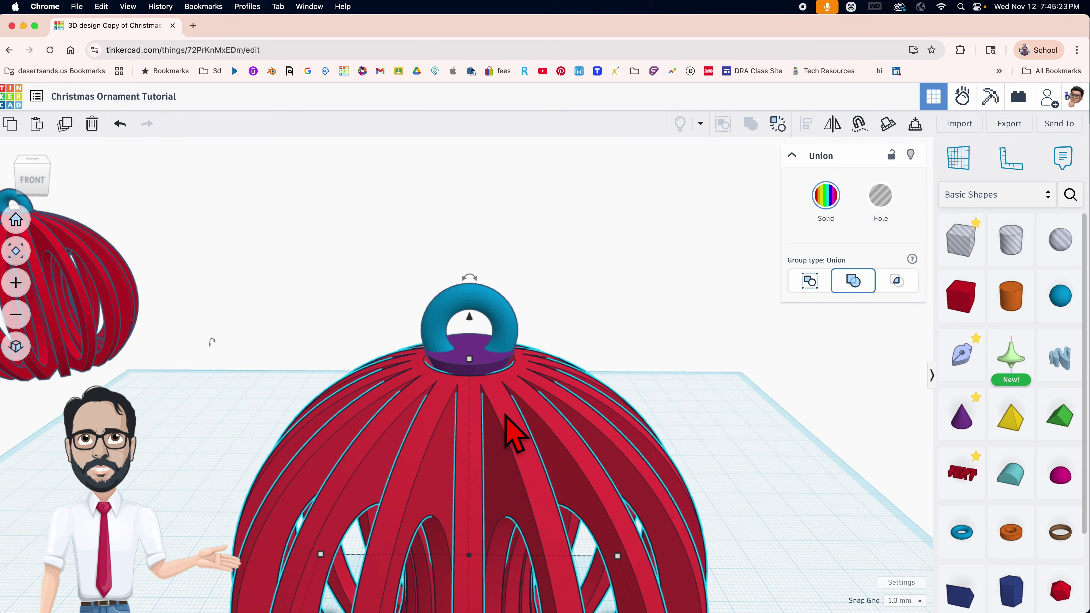
key(t)
scroll(511, 412, up, 5)
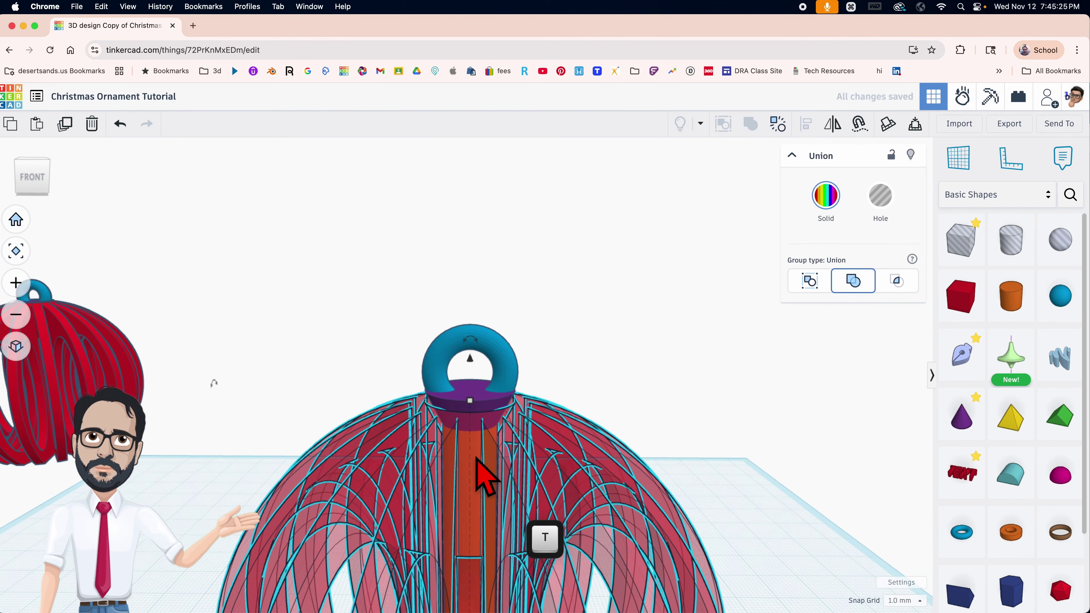
scroll(475, 455, up, 10)
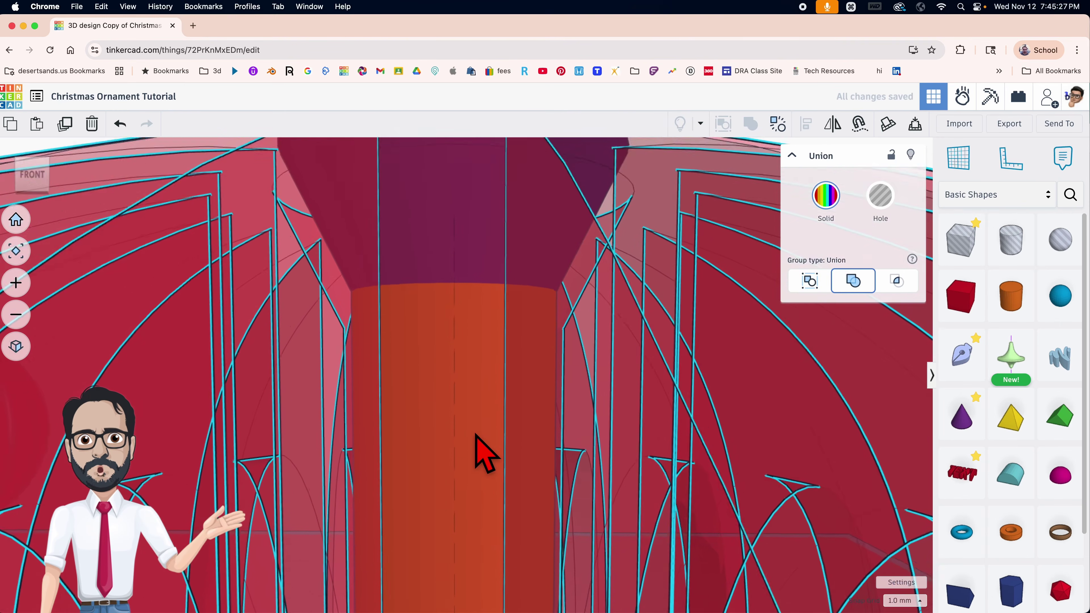
right_drag(475, 432, 475, 429)
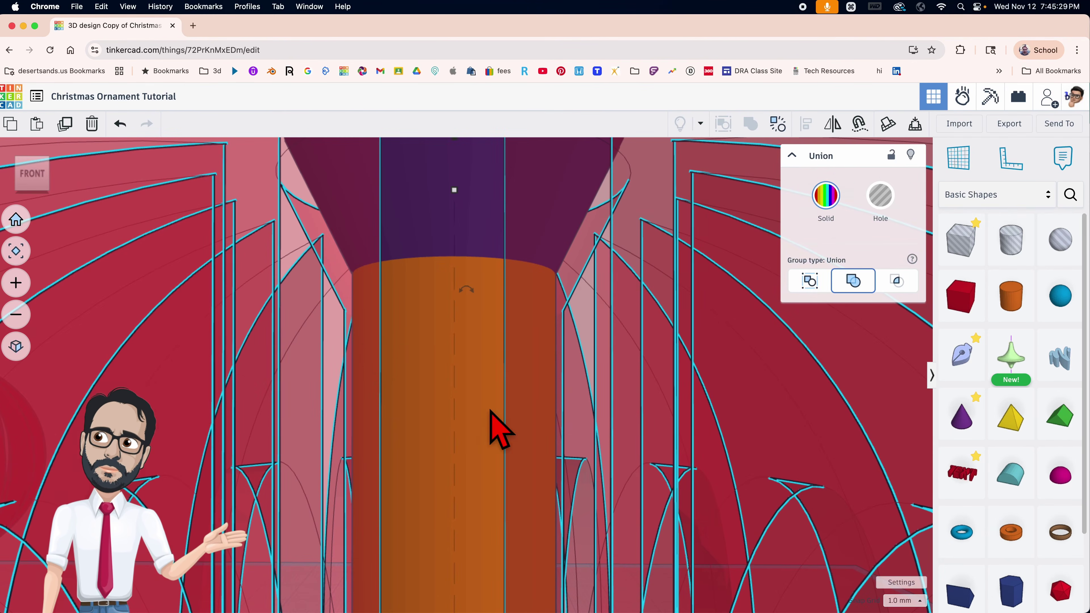
scroll(490, 410, down, 10)
click(688, 268)
scroll(484, 414, up, 2)
scroll(476, 394, up, 5)
scroll(493, 386, up, 1)
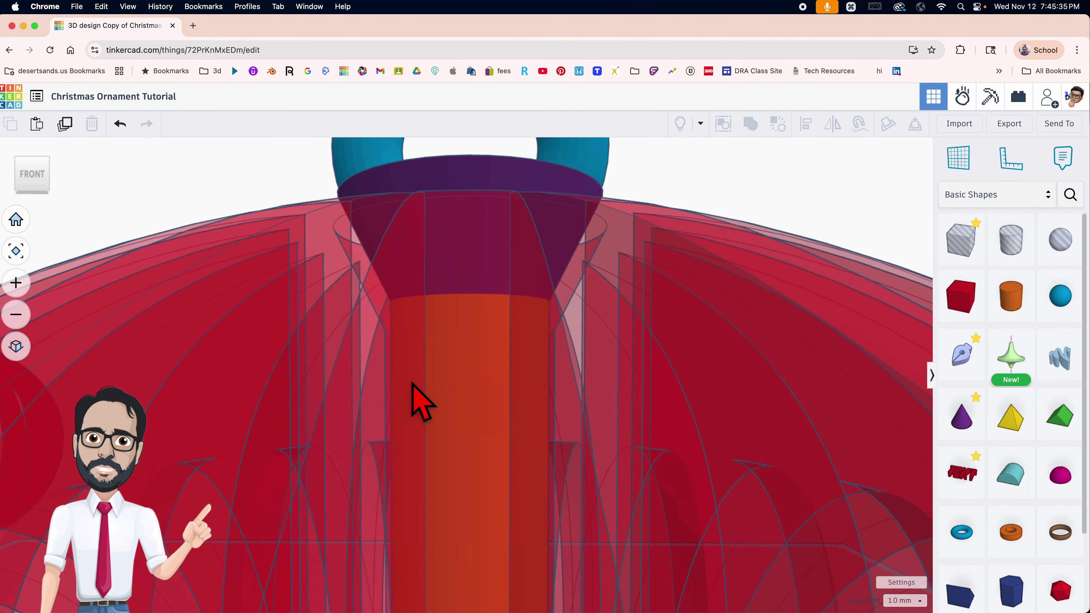
scroll(473, 308, down, 5)
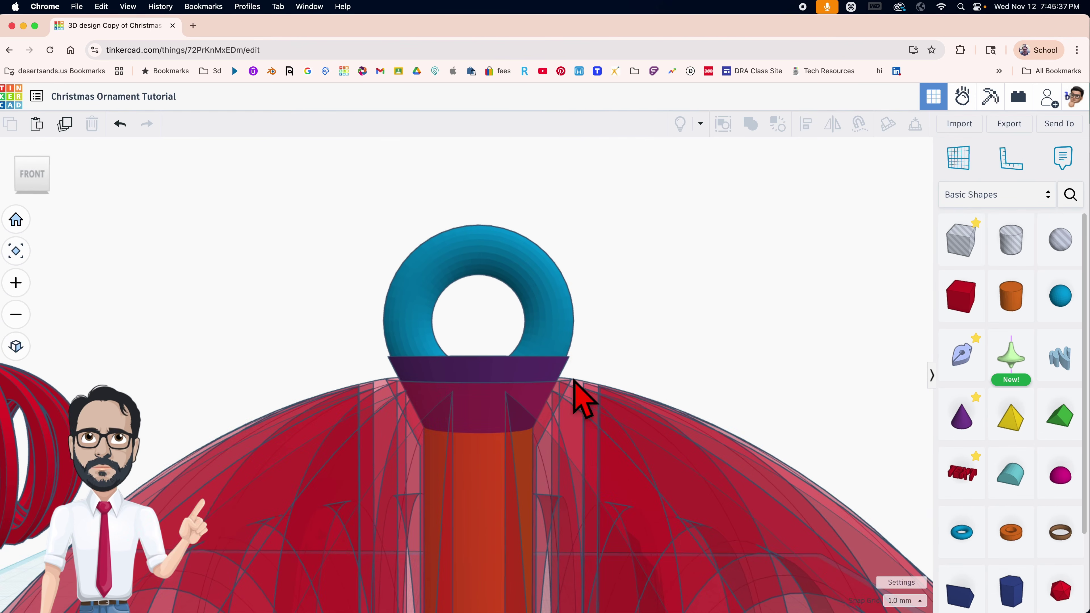
Step: Ungroup the torus from the bundled rod and lower both together by 1 mm into the ornament's hole
click(494, 330)
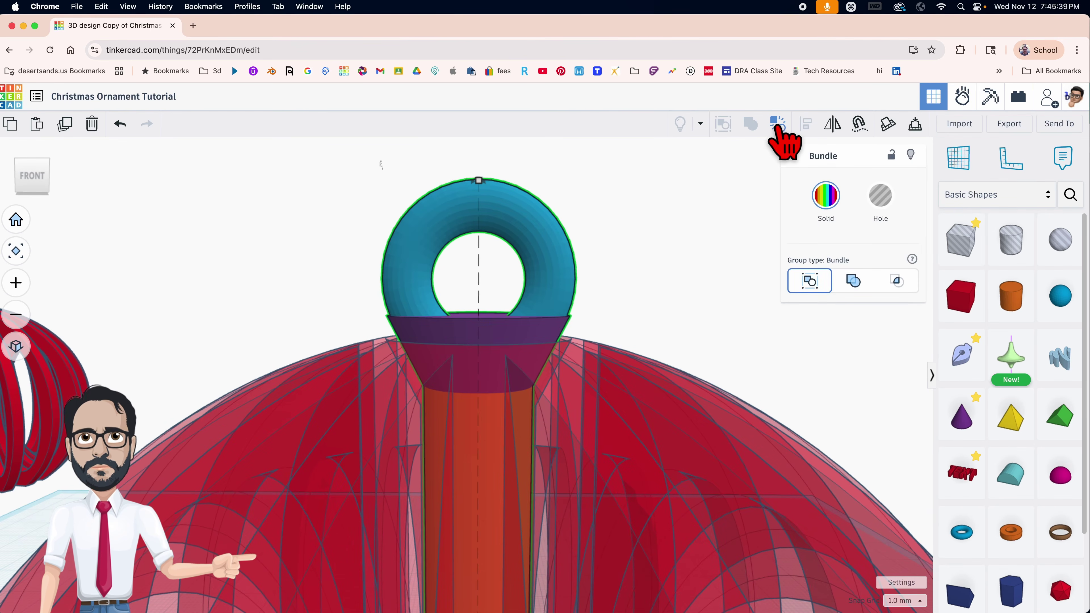
click(777, 124)
click(499, 328)
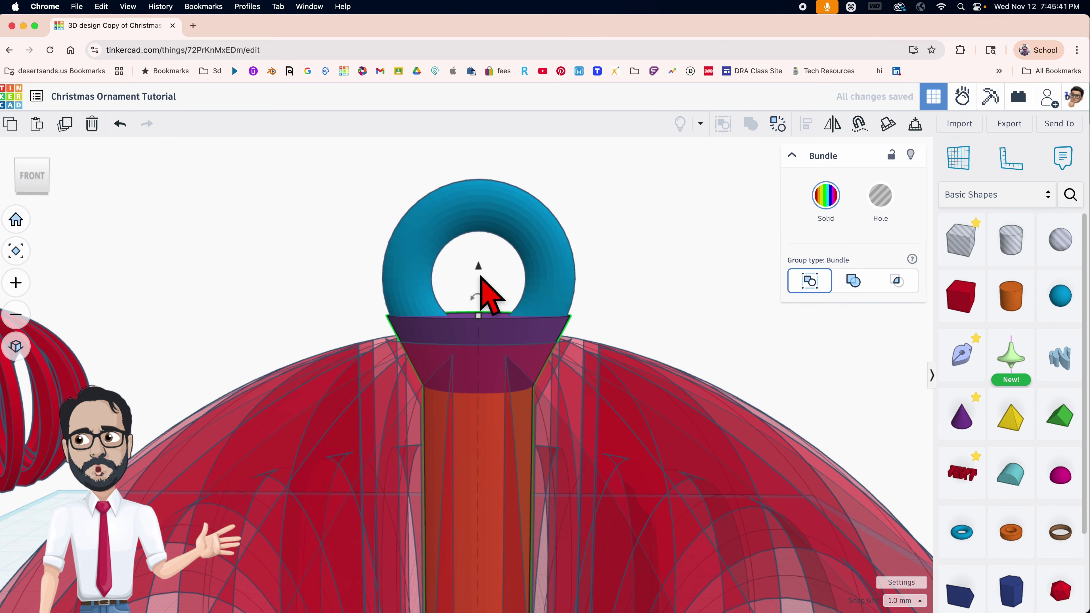
shift+click(500, 310)
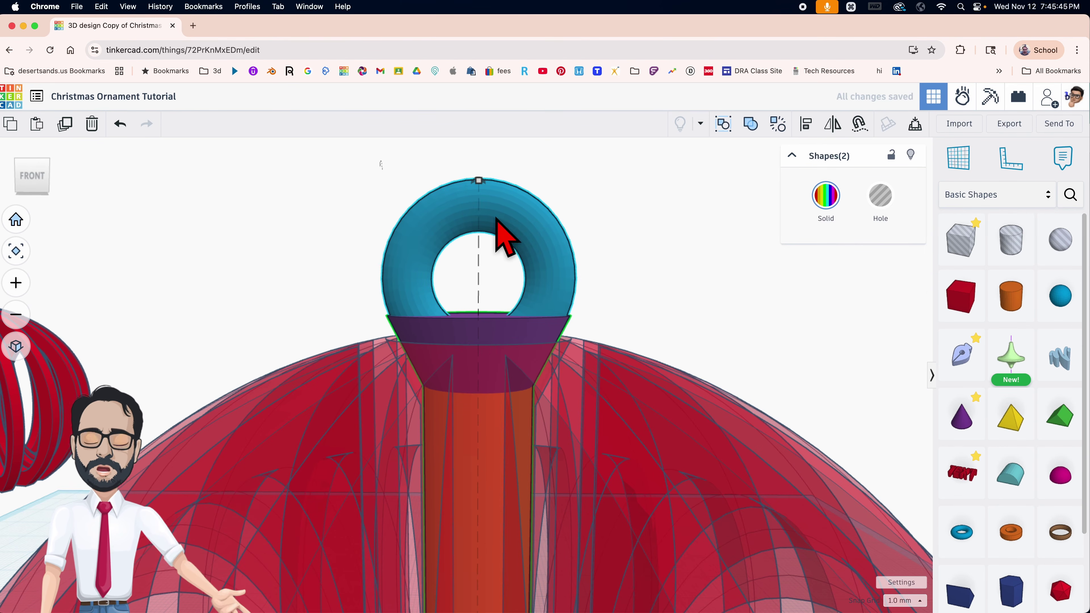
right_drag(487, 251, 494, 272)
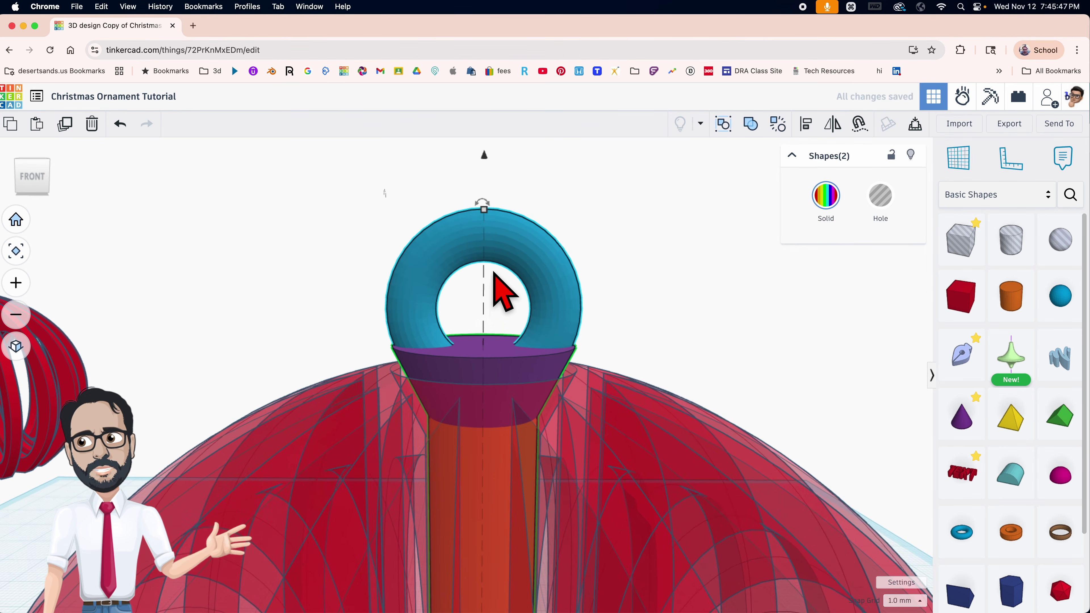
drag(483, 163, 482, 166)
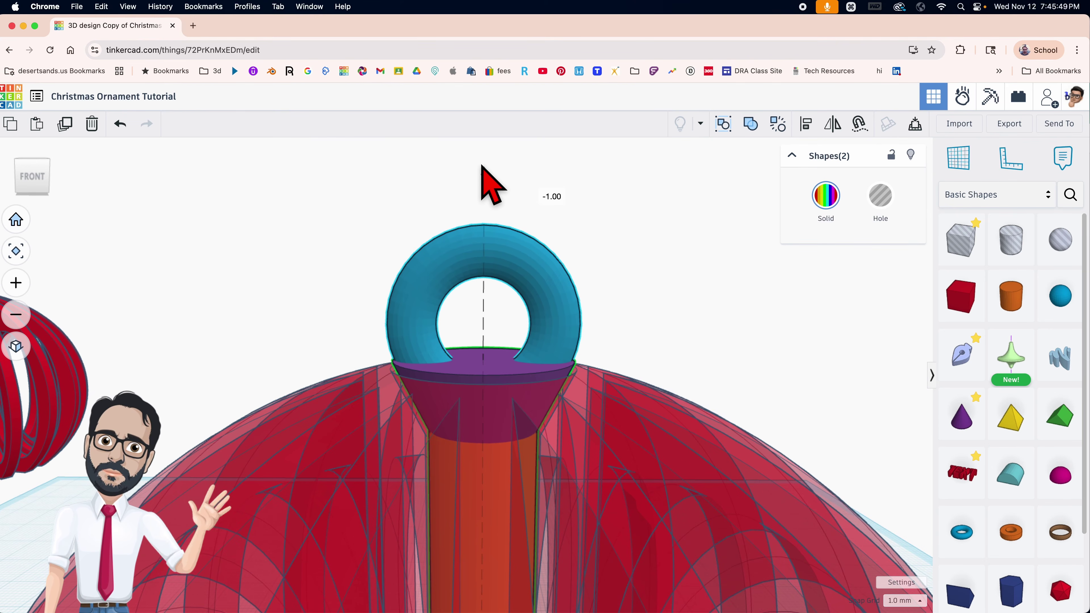
click(603, 283)
scroll(598, 289, up, 5)
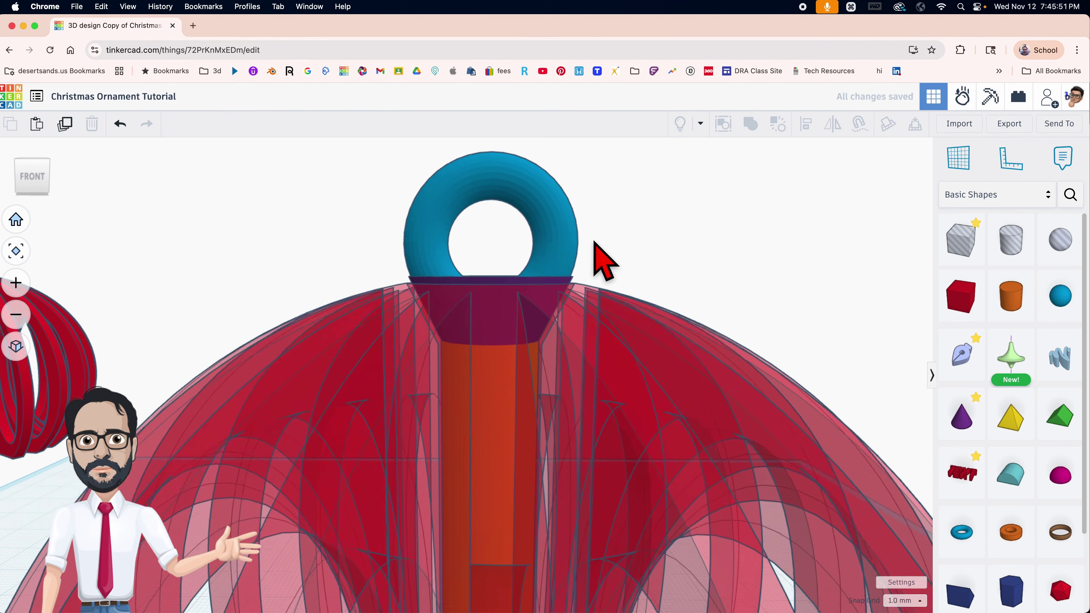
scroll(496, 281, down, 6)
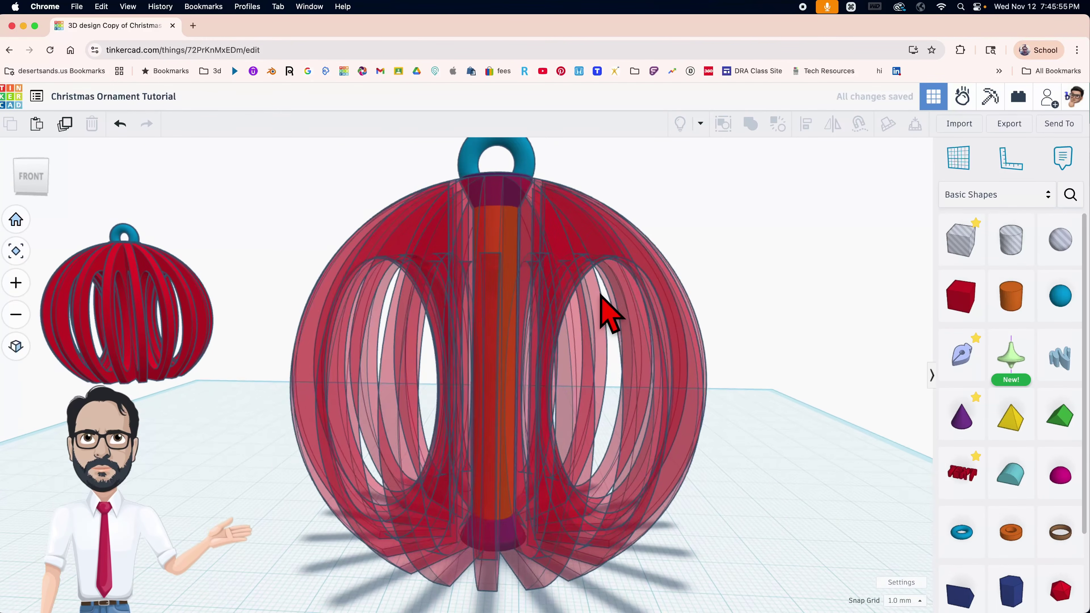
scroll(584, 340, down, 3)
right_drag(606, 358, 548, 363)
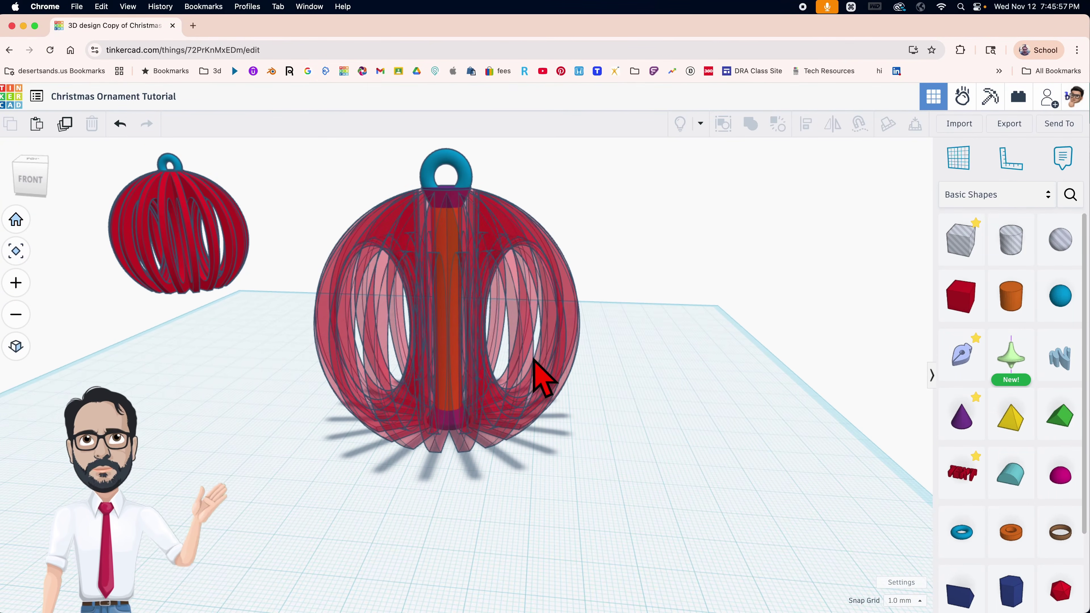